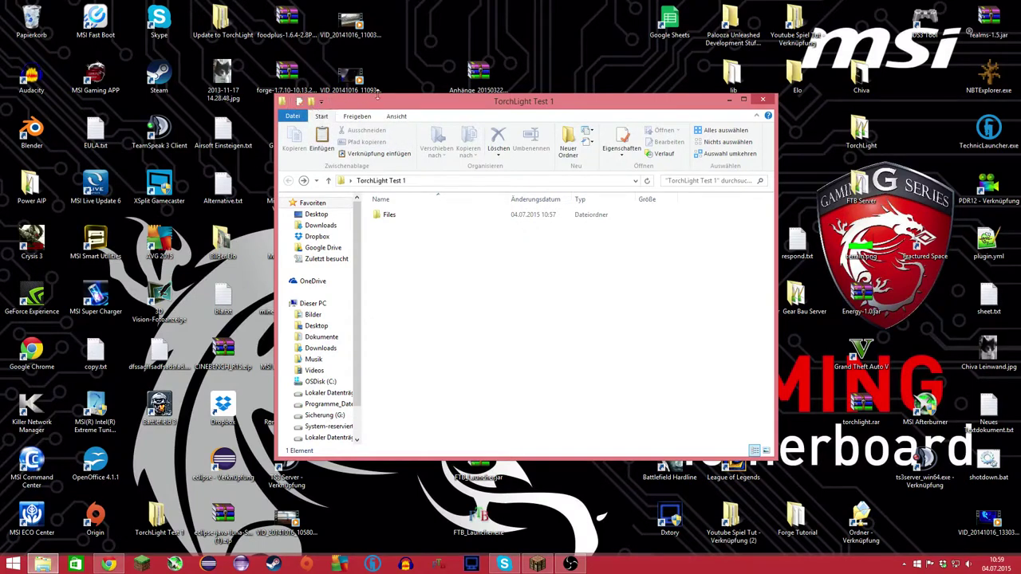
- Look at the archives in the Files folder and return to the TorchLight Test 1 folder
left_click_drag(403, 106, 572, 63)
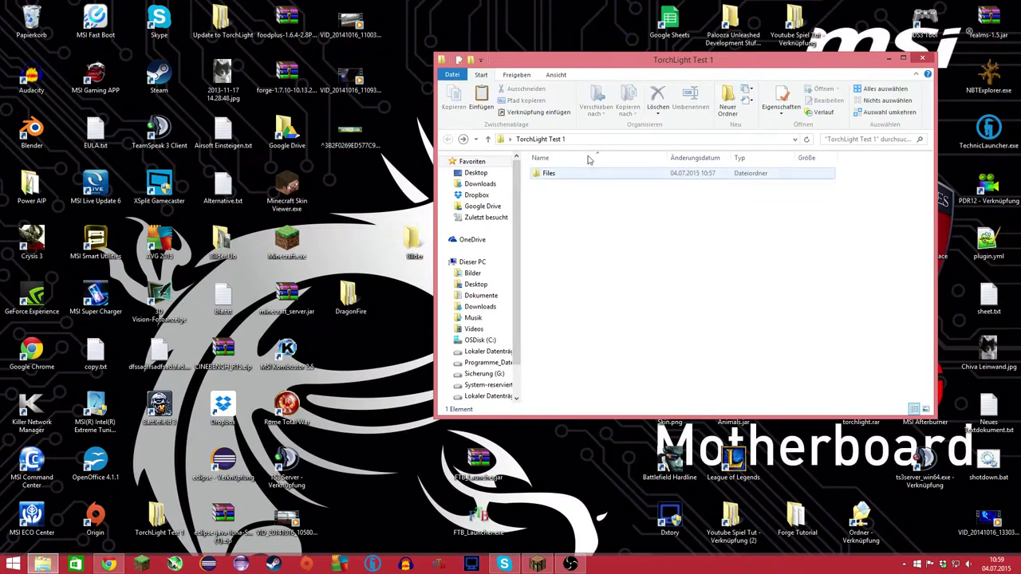
left_click_drag(676, 64, 641, 59)
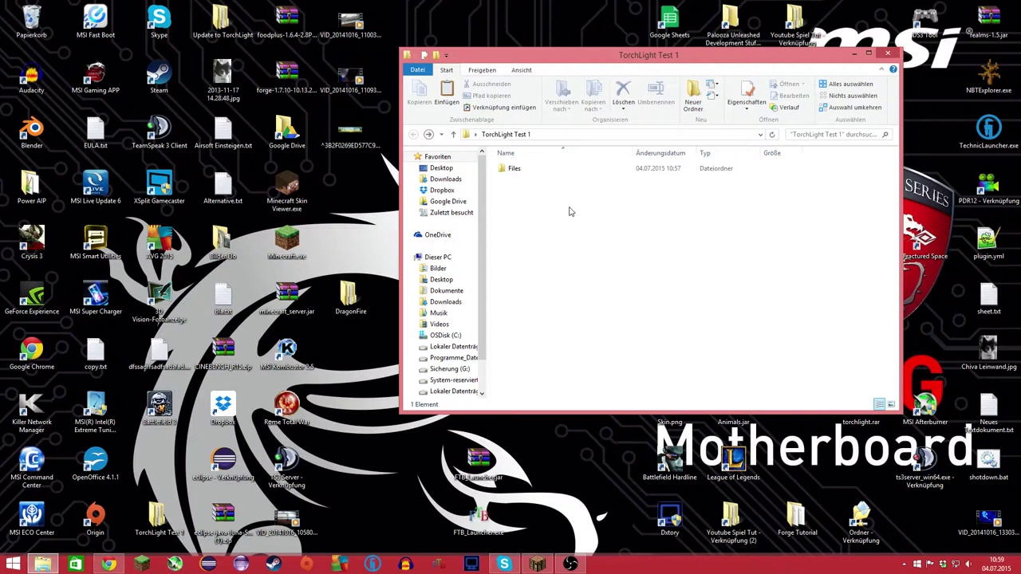
double_click(567, 171)
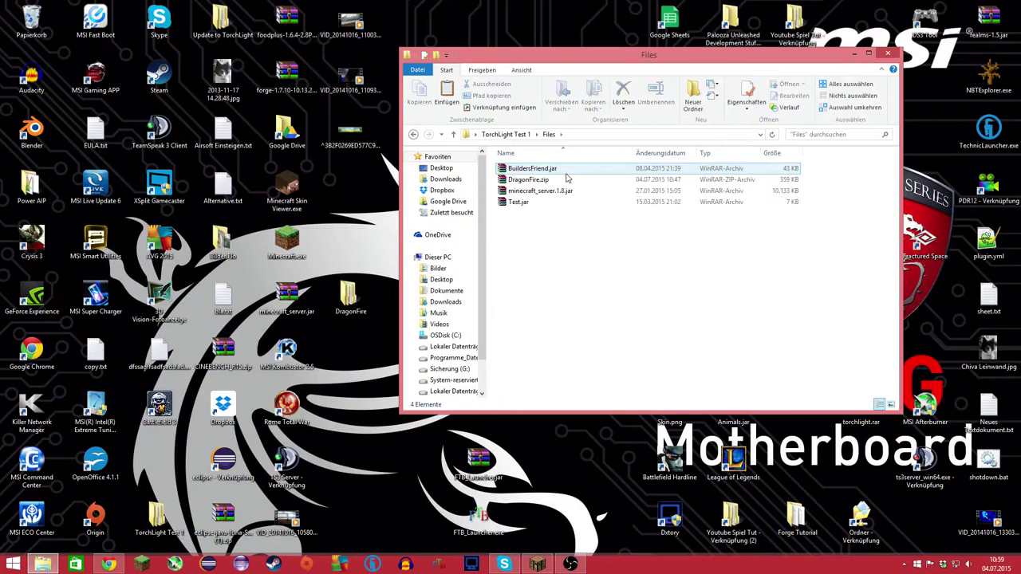
left_click(413, 136)
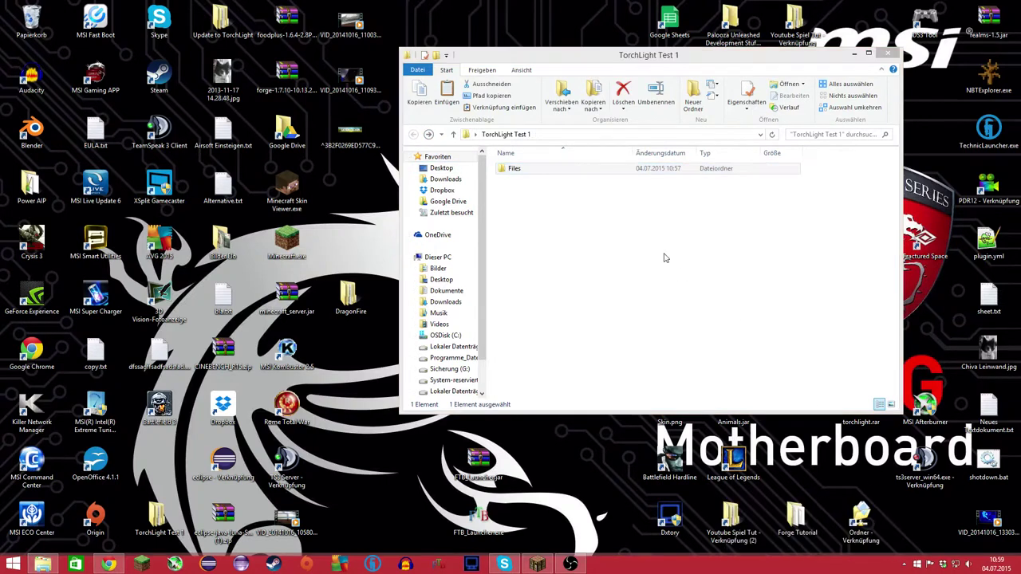
left_click(666, 258)
left_click(534, 177)
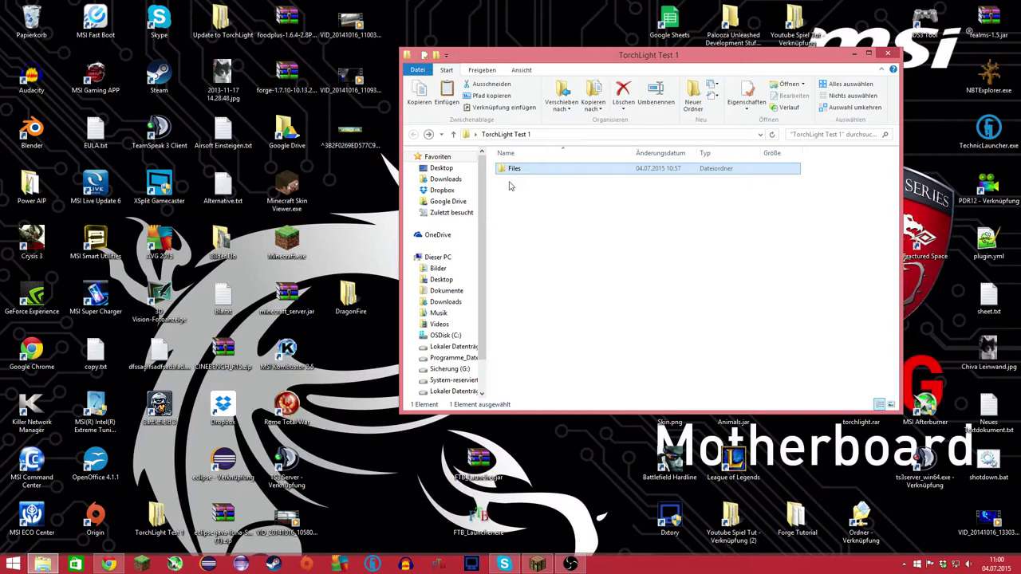
left_click(511, 186)
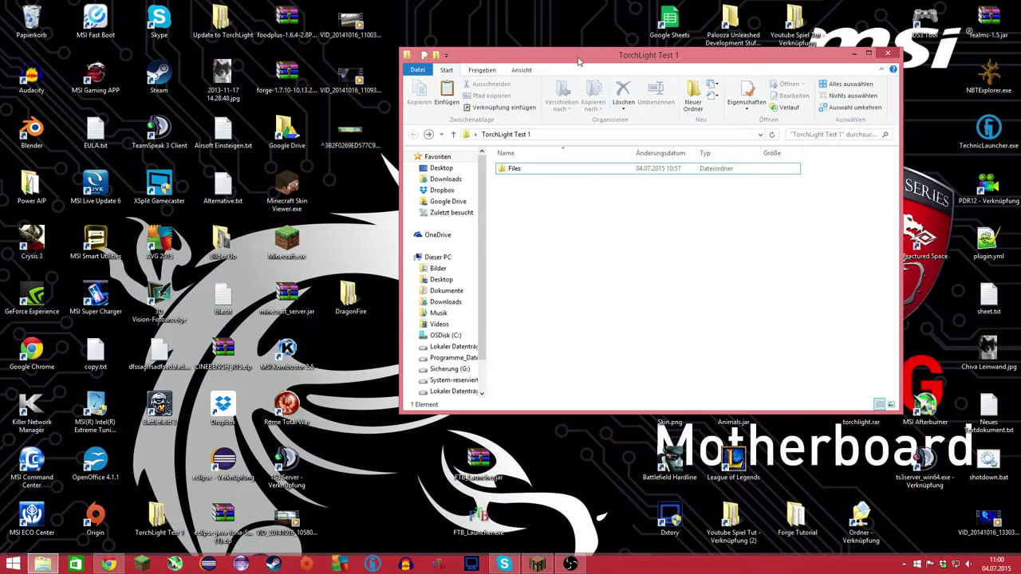
- Reposition the TorchLight Test 1 window and open its Files folder
left_click_drag(579, 61, 474, 54)
left_click(425, 163)
double_click(425, 164)
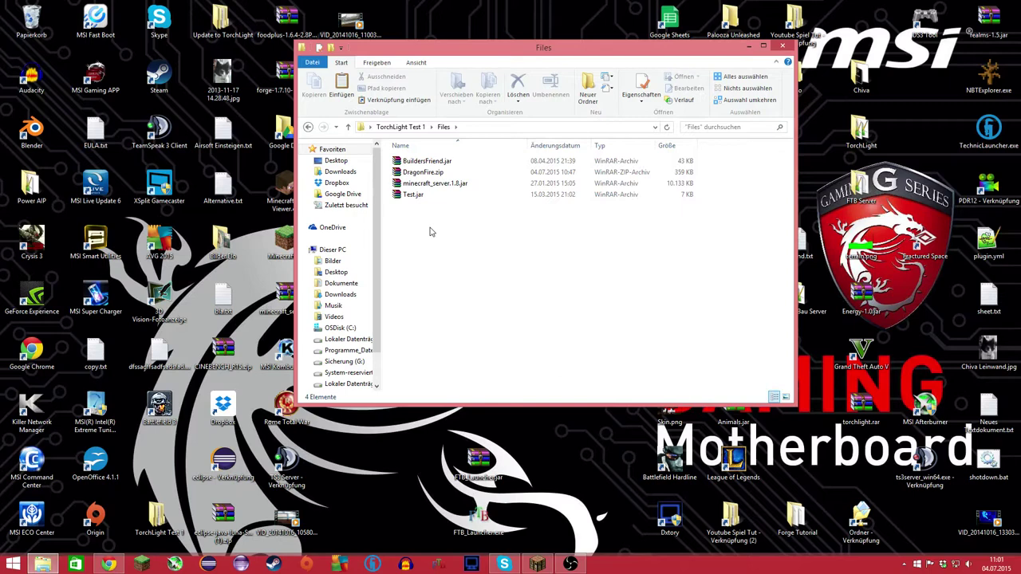
left_click(446, 185)
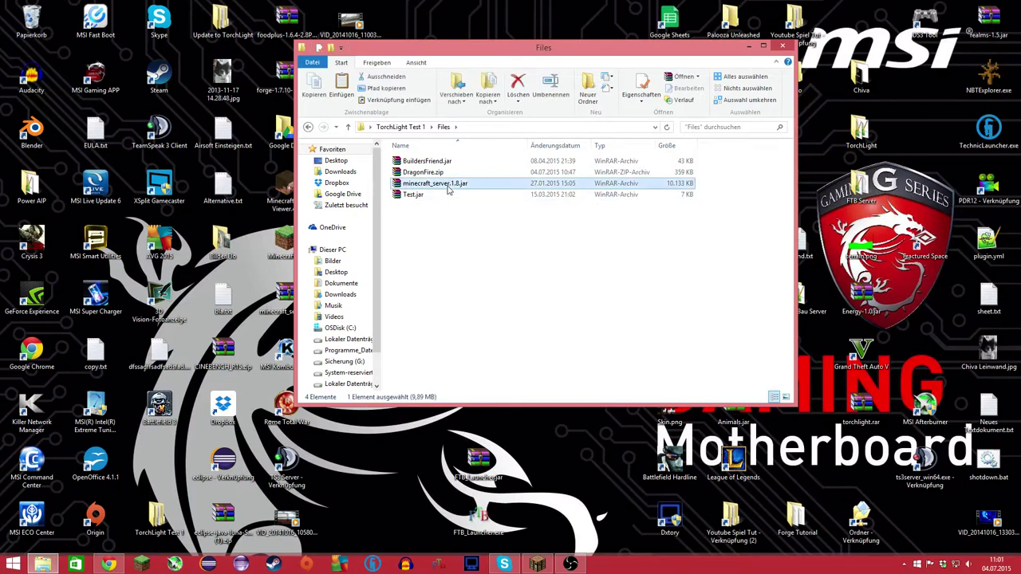
left_click(439, 224)
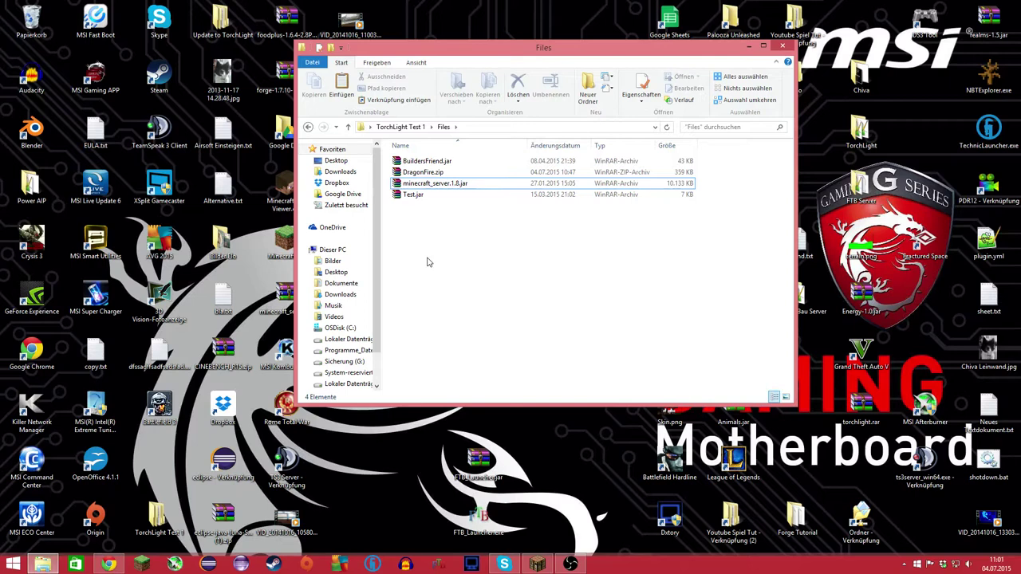
left_click(439, 184)
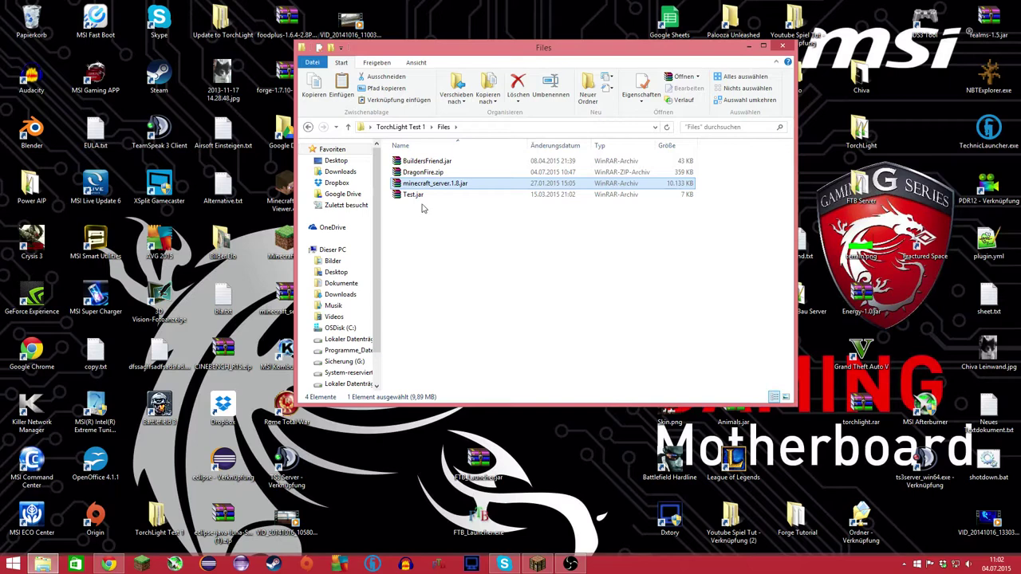
left_click(427, 172)
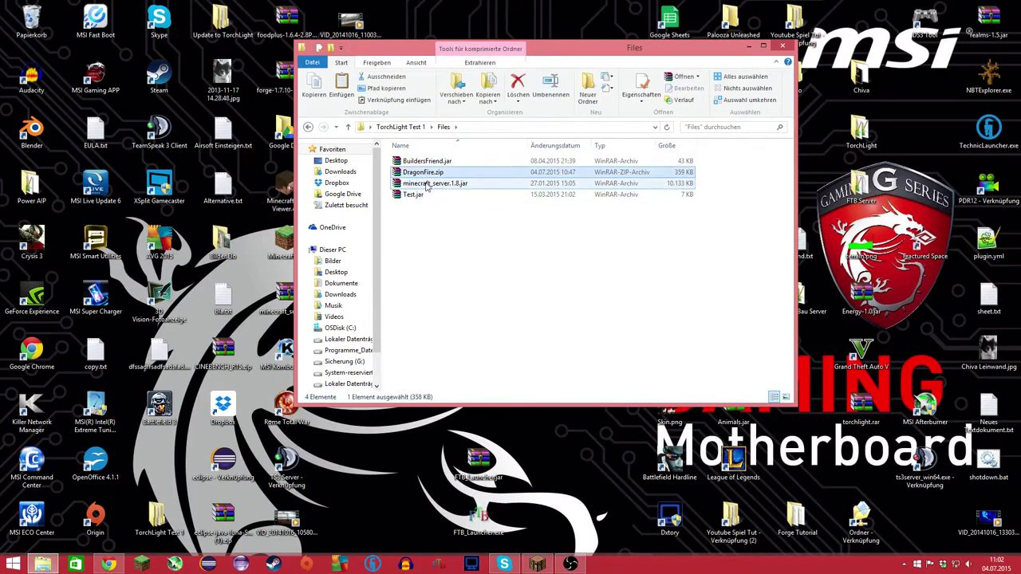
left_click(426, 183)
left_click(427, 175)
left_click(426, 183)
left_click(427, 175)
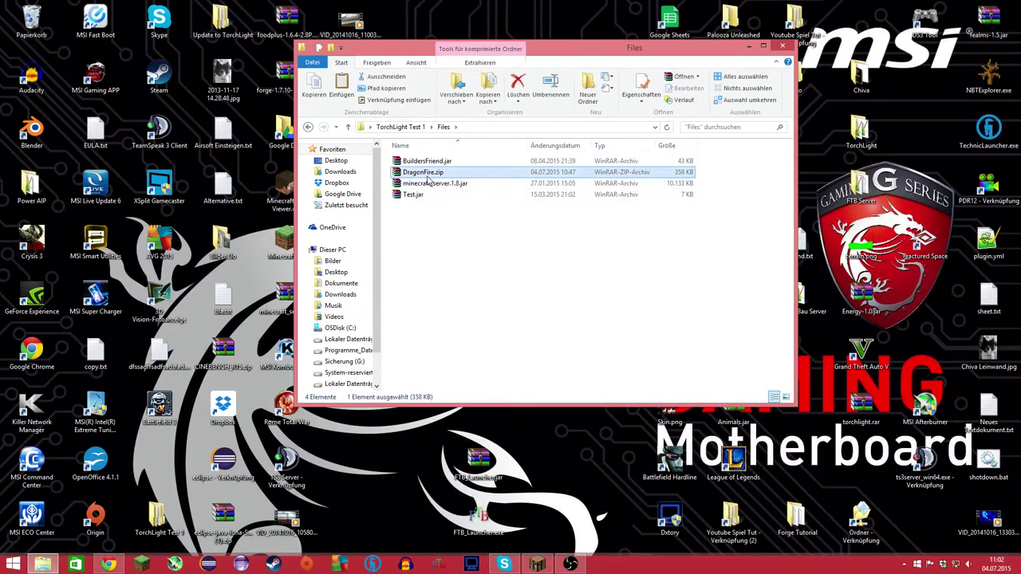
left_click(426, 182)
left_click(427, 174)
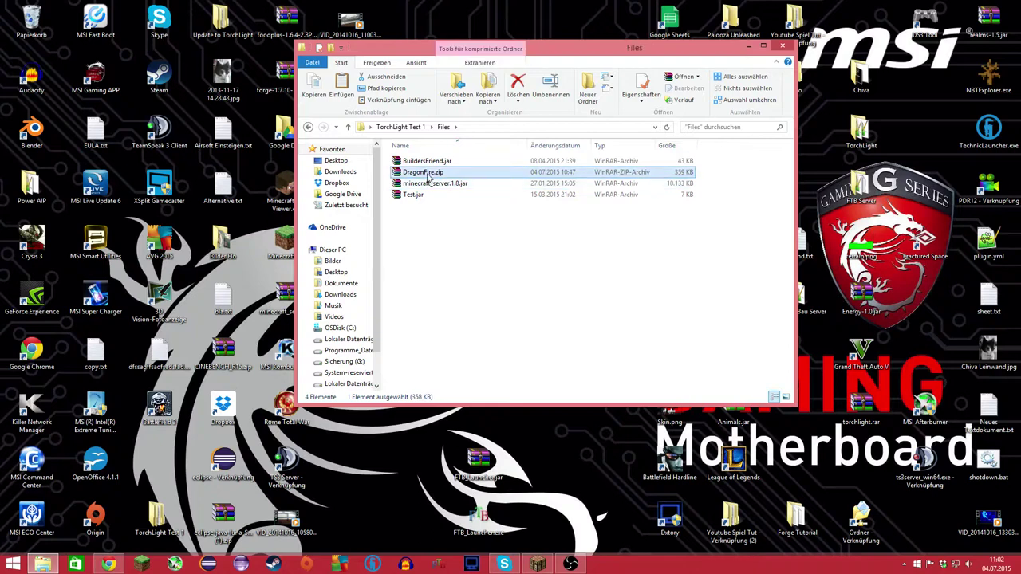
left_click(426, 185)
left_click(423, 176)
left_click(423, 190)
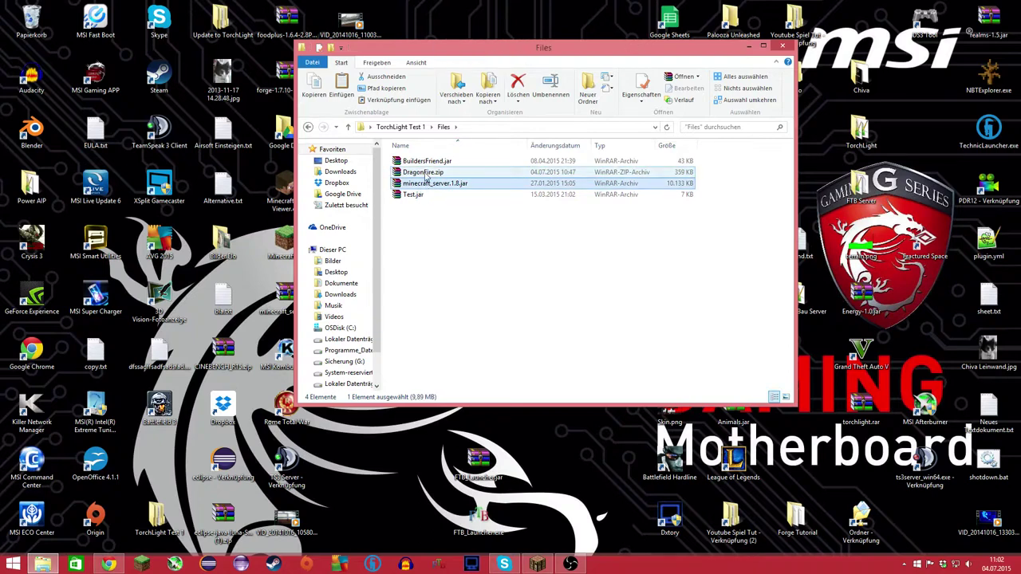
left_click(427, 255)
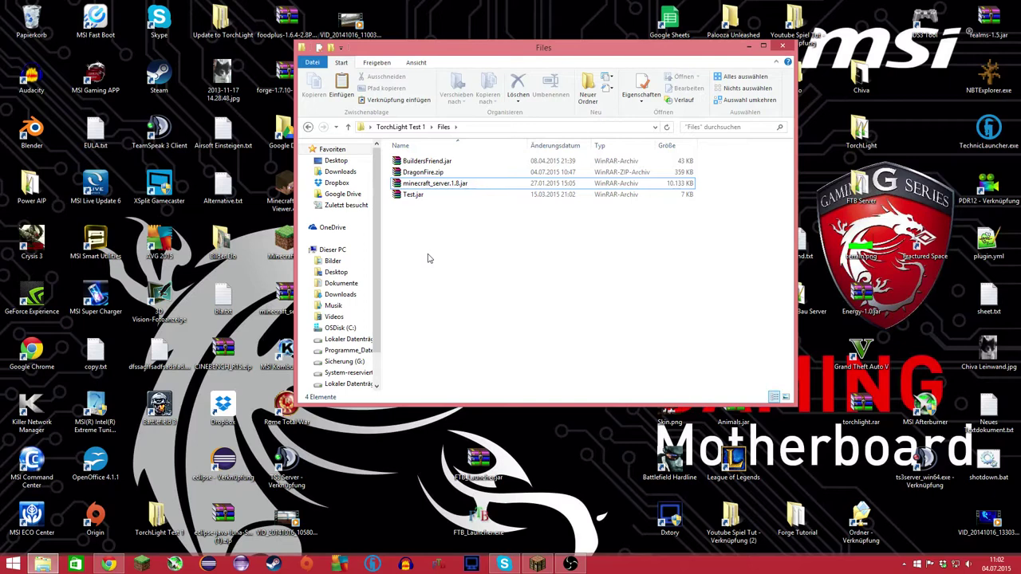
left_click(467, 178, "shift")
left_click(459, 185)
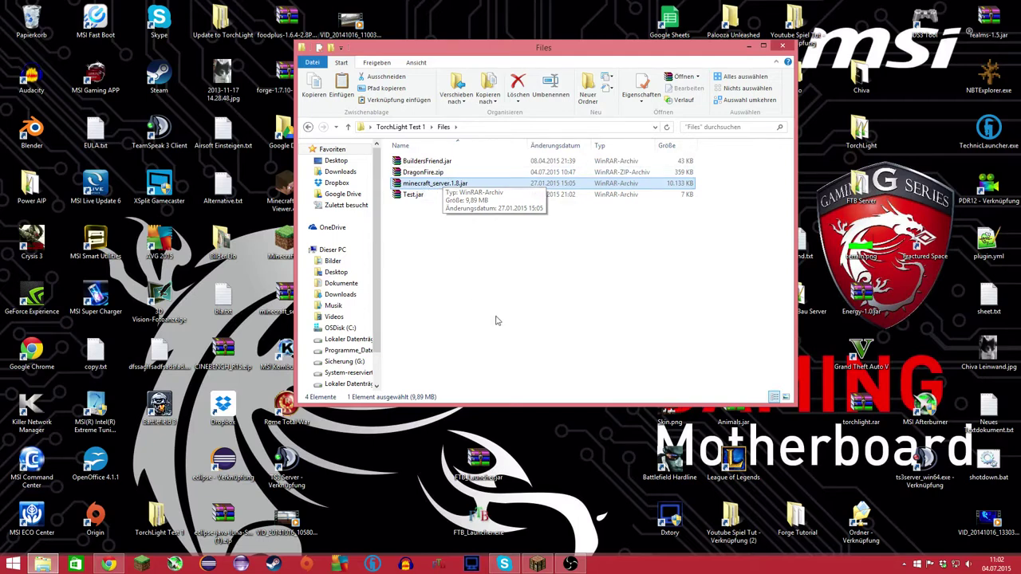
left_click(498, 269)
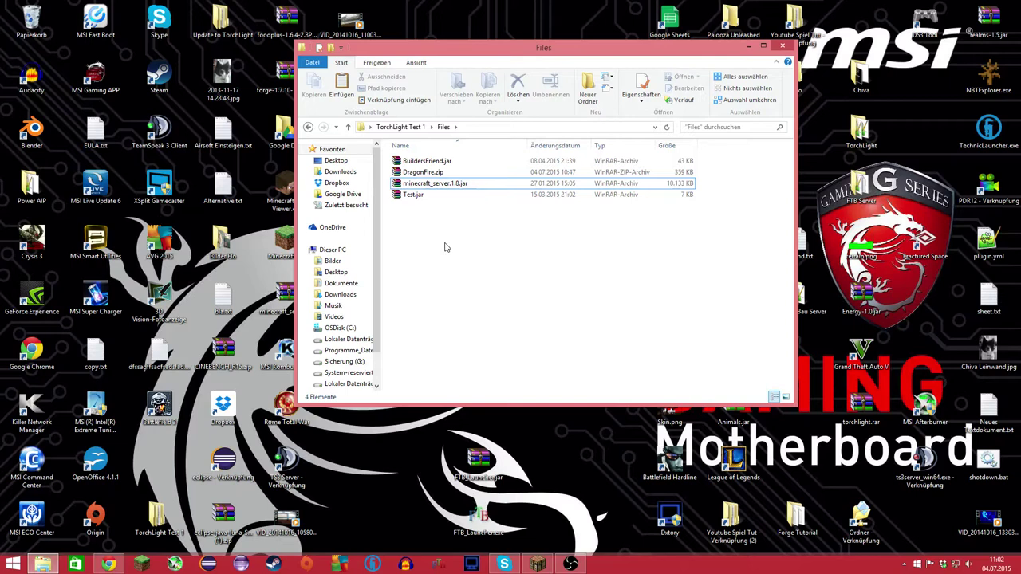
- Copy minecraft_server.1.8.jar from the Files folder into the TorchLight Test 1 folder
left_click(456, 186)
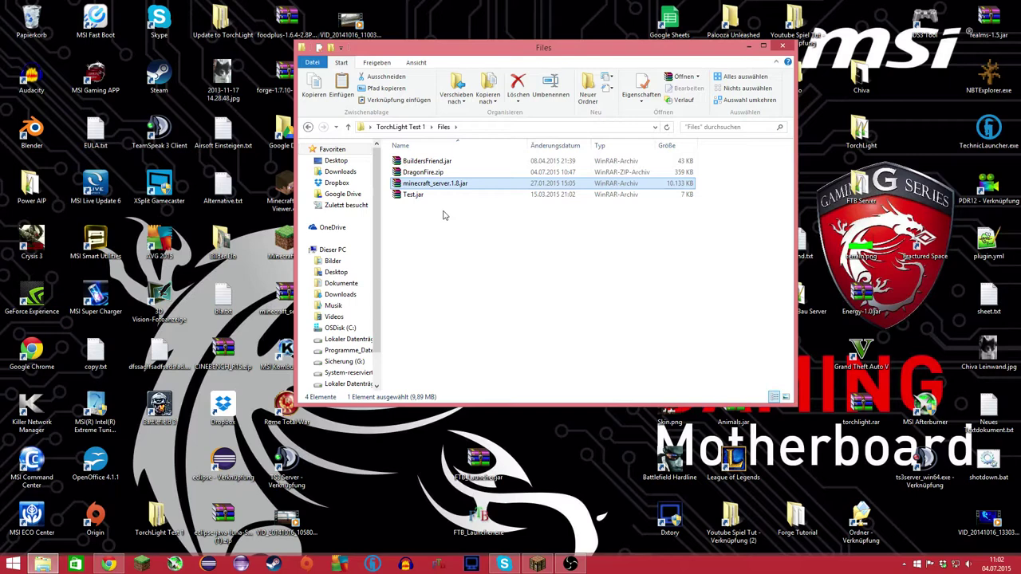
key("BackSpace")
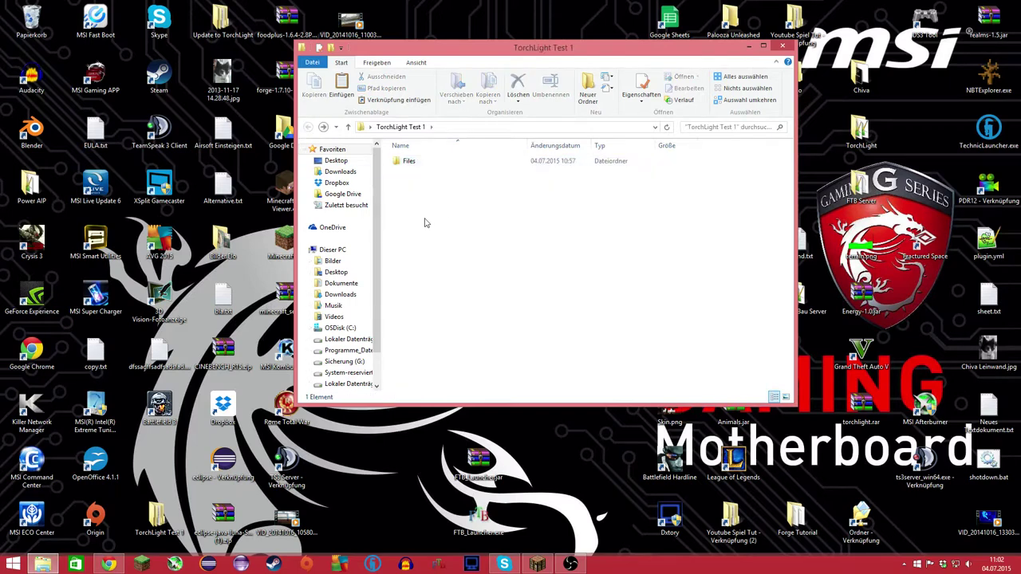
key("ctrl+v")
key("Up")
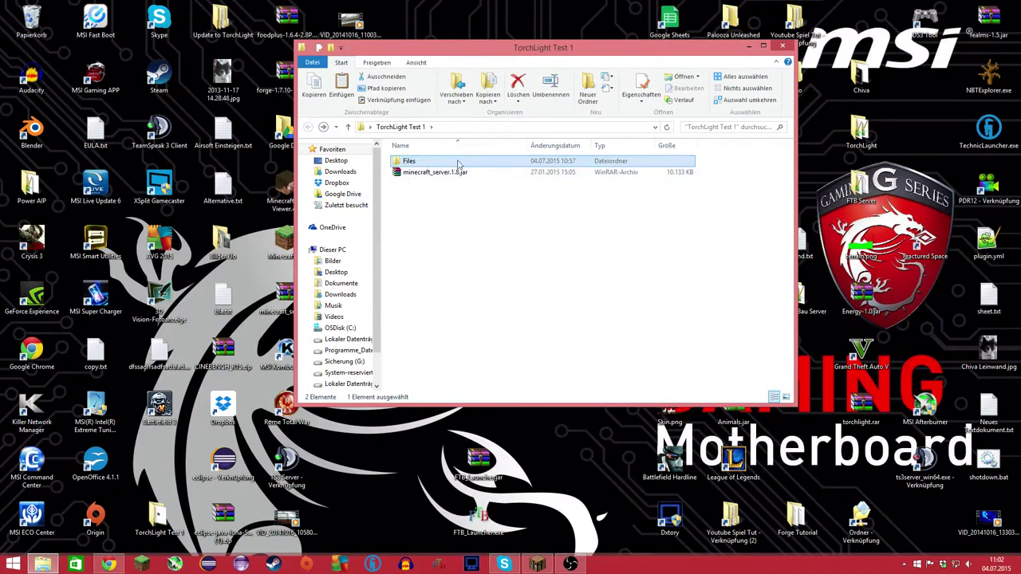
- Rename the copied server file in TorchLight Test 1 to minecraft_server.jar
left_click(441, 175)
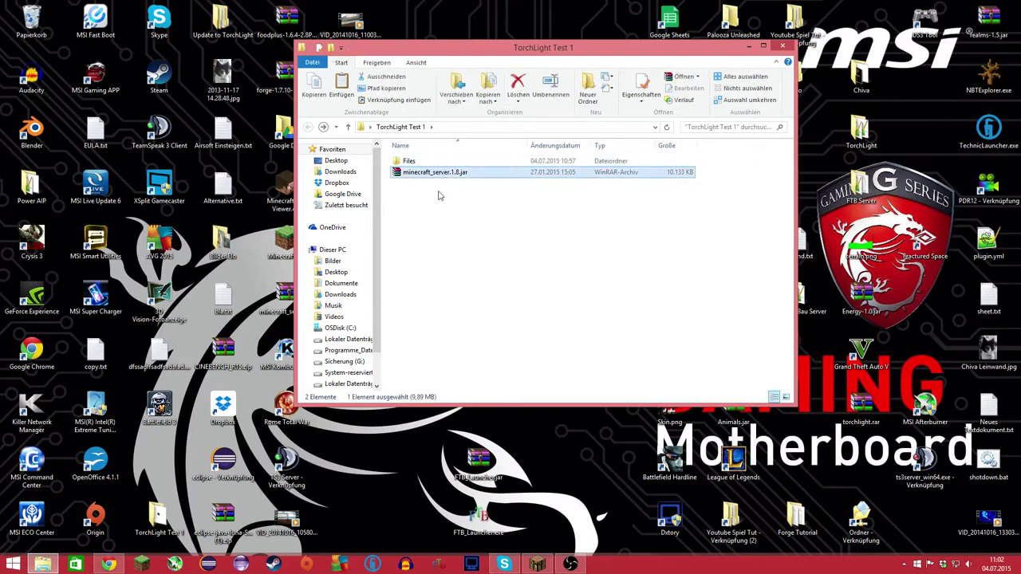
right_click(452, 171)
left_click(487, 385)
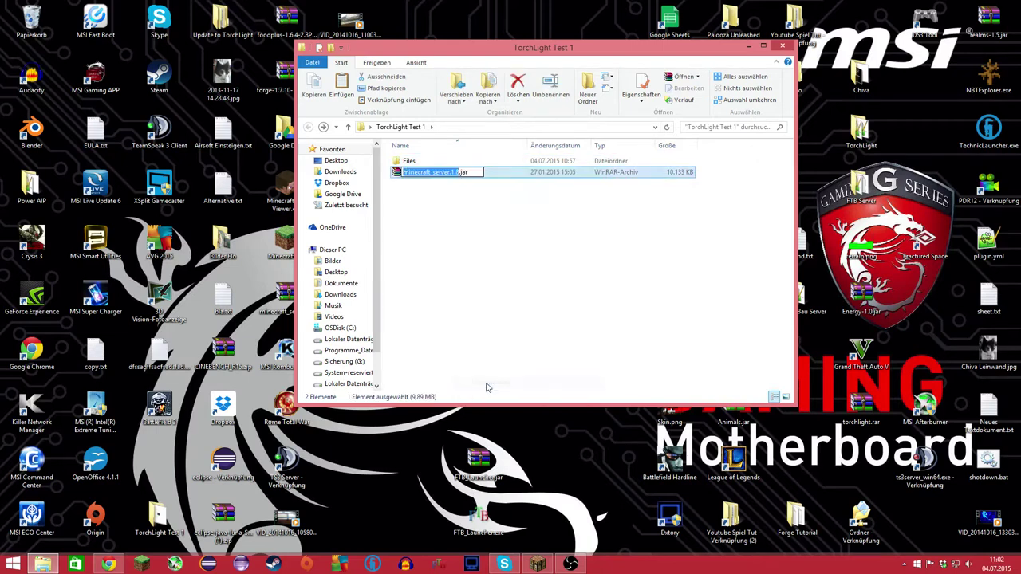
key("Right")
key("BackSpace")
key("BackSpace")
key("BackSpace")
key("BackSpace")
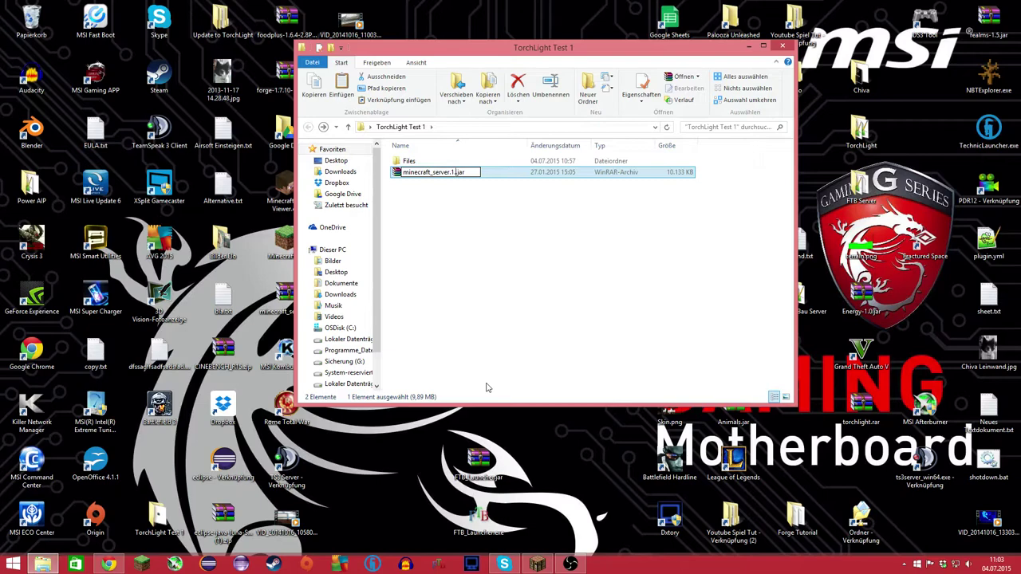
key("Return")
left_click(492, 185)
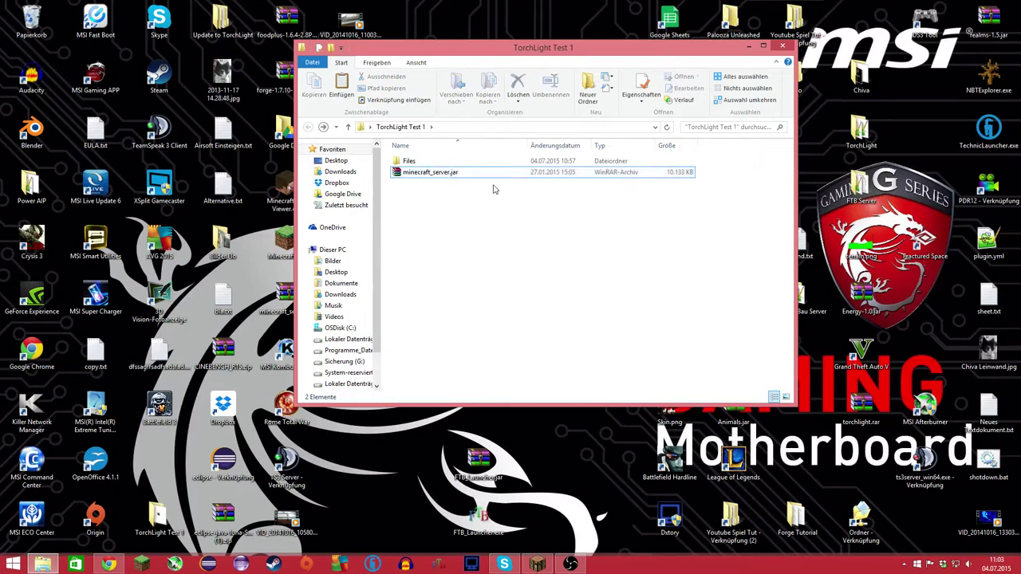
- Open minecraft_server.jar as an archive in WinRAR and make its window narrower
left_click(423, 177)
double_click(423, 177)
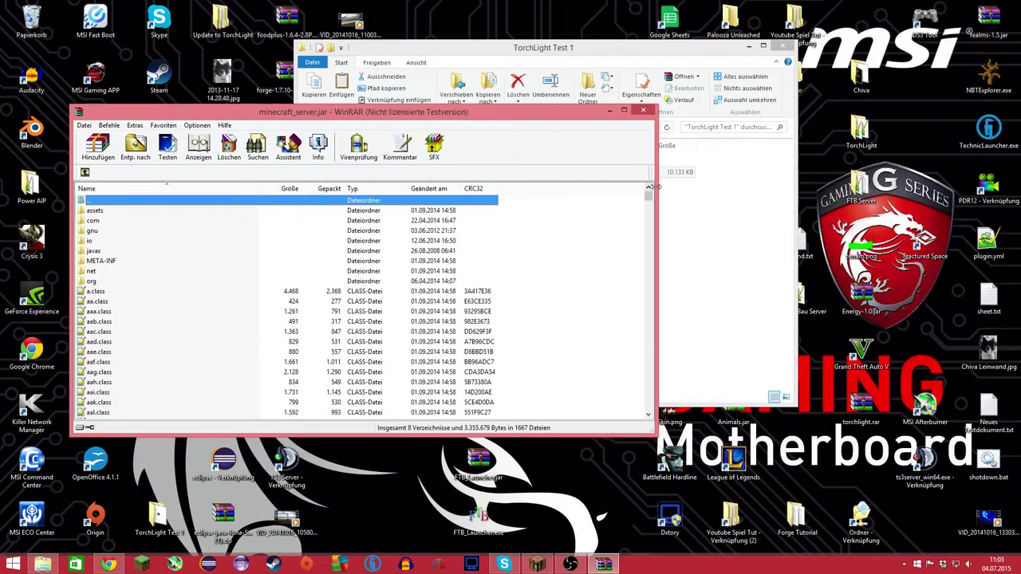
left_click_drag(650, 186, 437, 186)
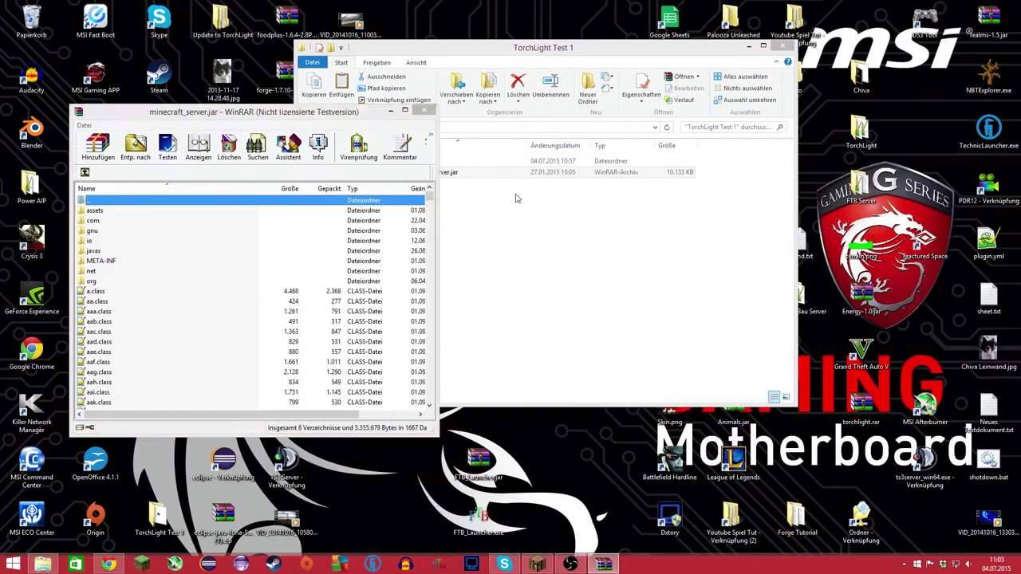
- Open the Files folder and arrange its window beside the minecraft_server.jar archive window
left_click(516, 198)
double_click(409, 160)
left_click_drag(202, 116, 146, 75)
left_click(462, 118)
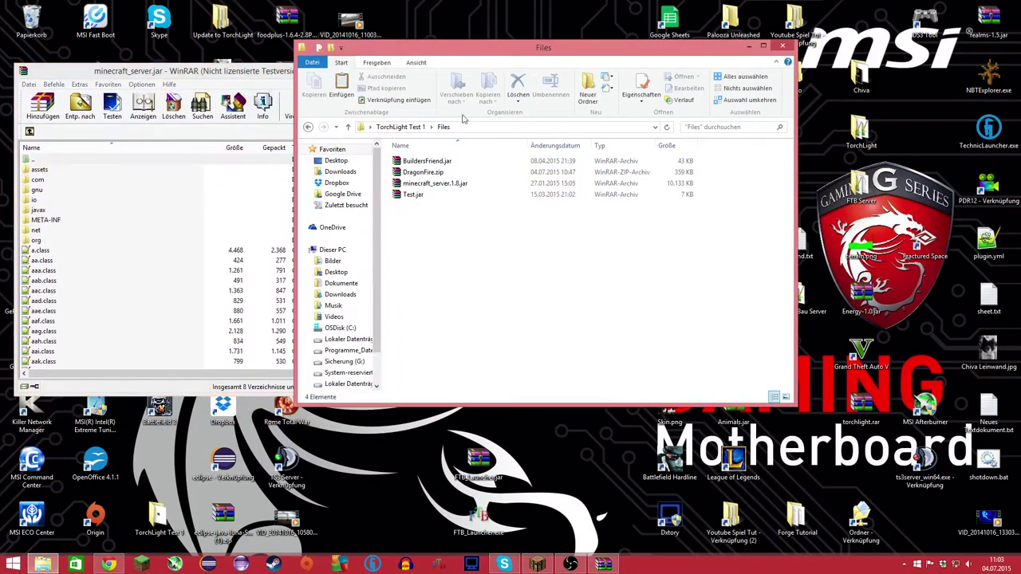
left_click_drag(524, 57, 679, 64)
- Open DragonFire.zip in WinRAR, dismiss the purchase offer, and place the window beside the minecraft_server.jar archive
left_click(591, 180)
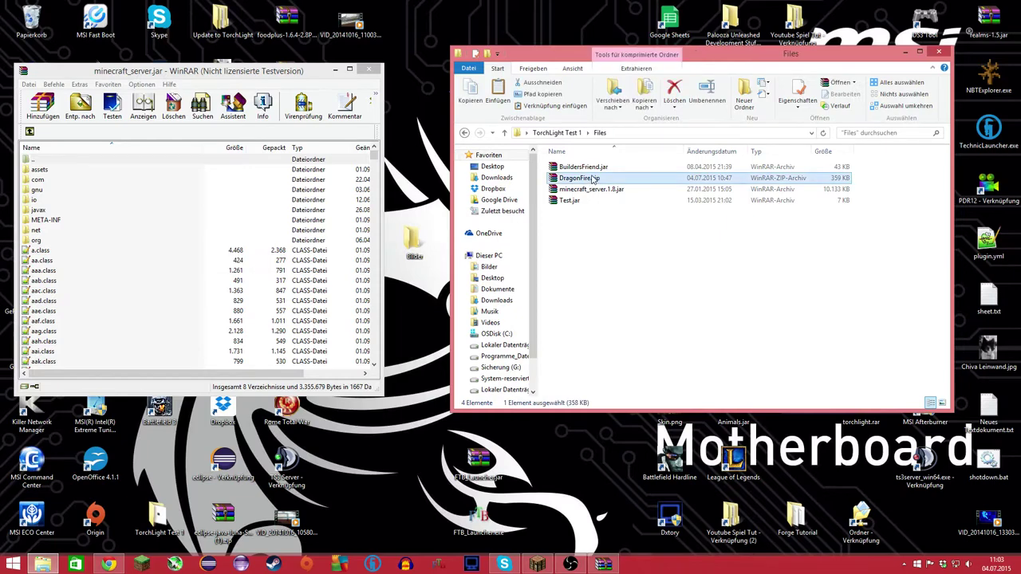
double_click(594, 179)
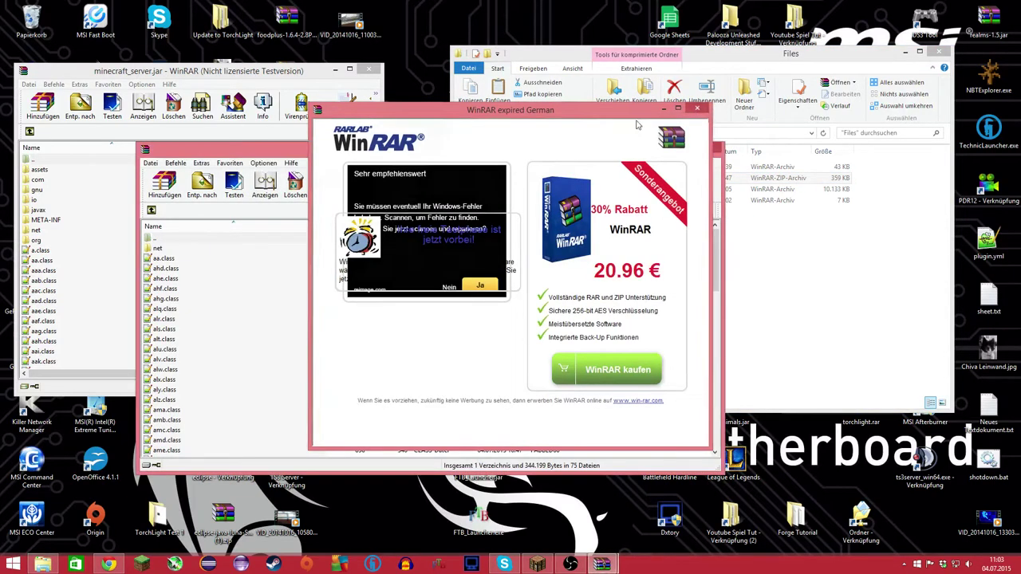
left_click(697, 108)
left_click_drag(574, 149, 841, 80)
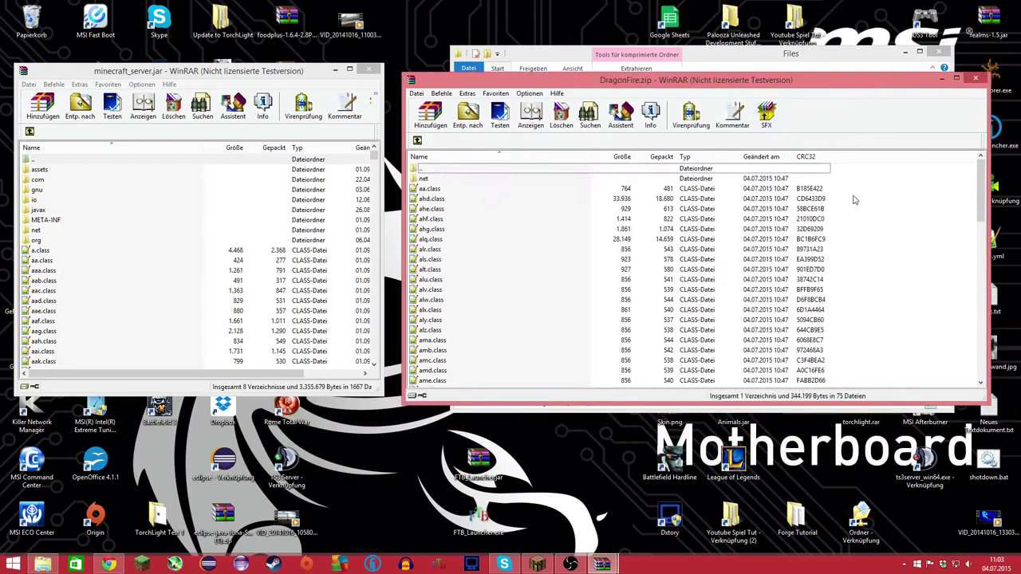
- Examine the class files in DragonFire.zip and the dragonfire and minecraft subfolders inside its net folder
scroll(854, 199, "down", 17)
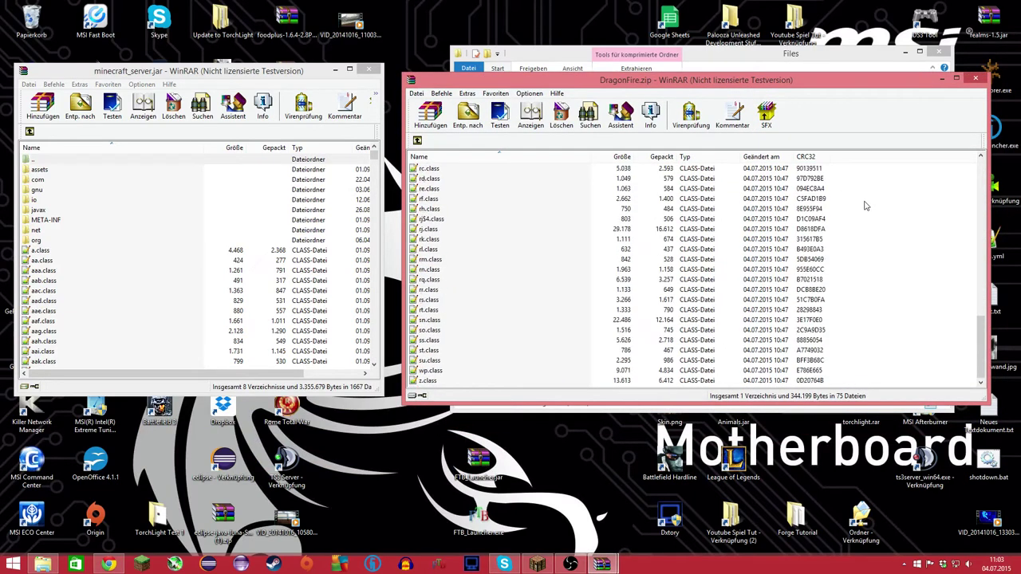
scroll(862, 215, "up", 17)
double_click(420, 179)
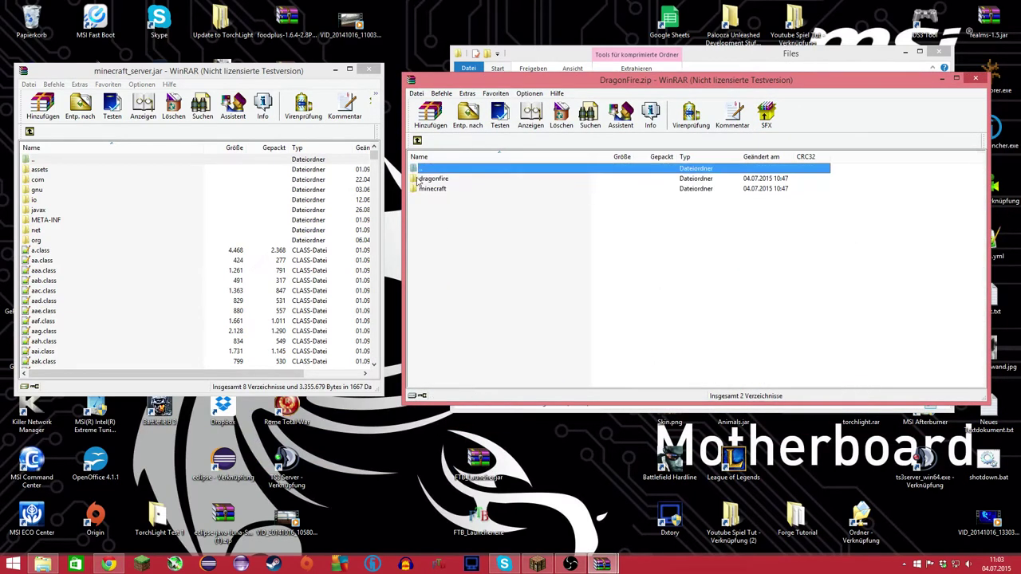
double_click(428, 189)
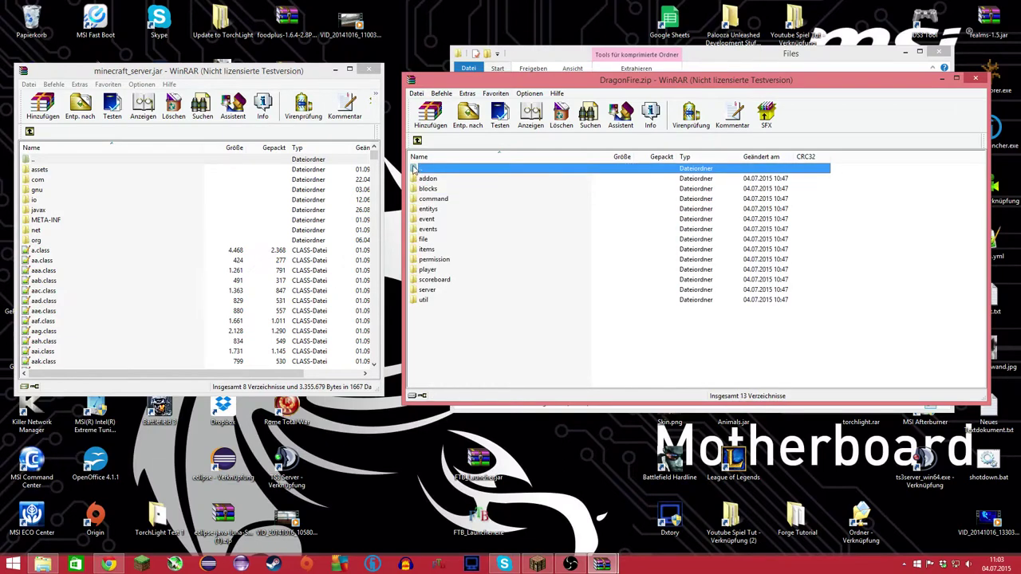
double_click(416, 169)
double_click(418, 189)
double_click(418, 171)
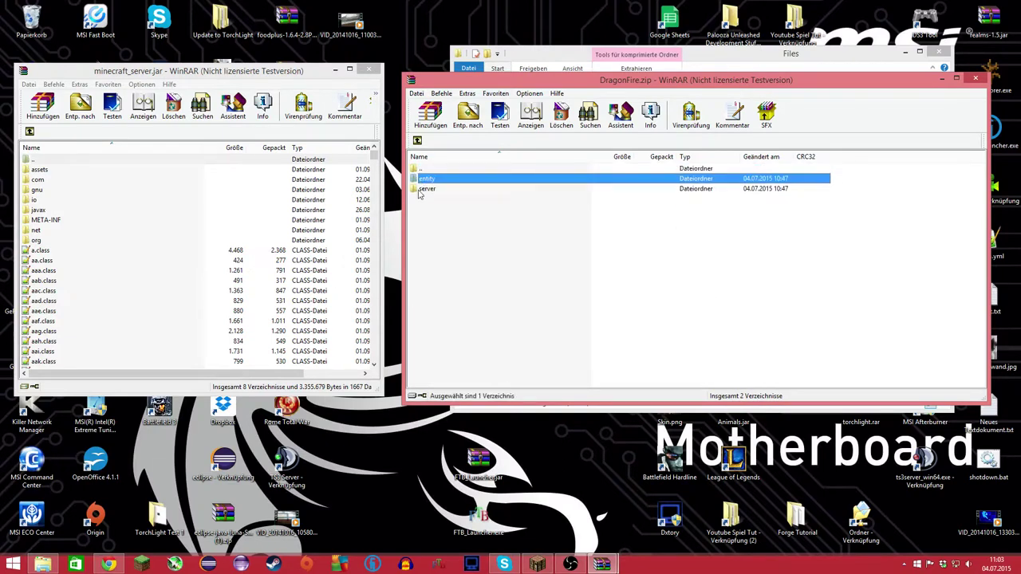
double_click(419, 190)
double_click(415, 169)
double_click(416, 179)
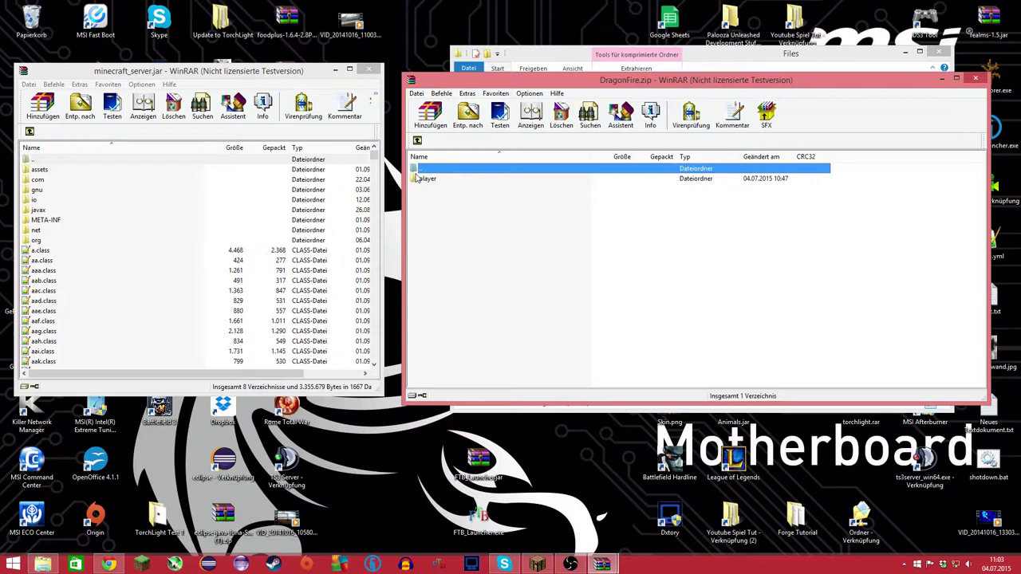
double_click(416, 179)
double_click(415, 169)
double_click(416, 169)
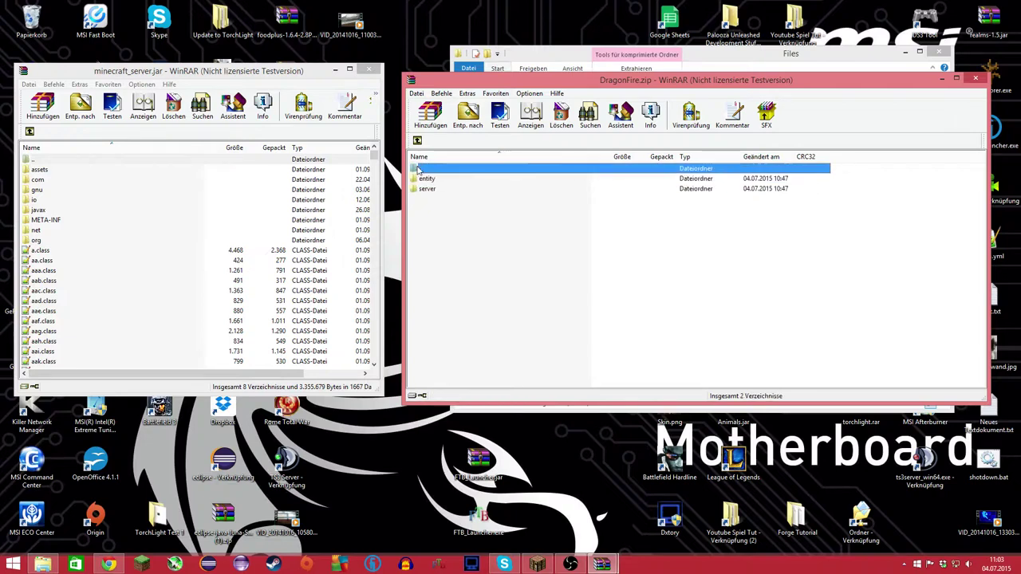
double_click(416, 169)
double_click(415, 169)
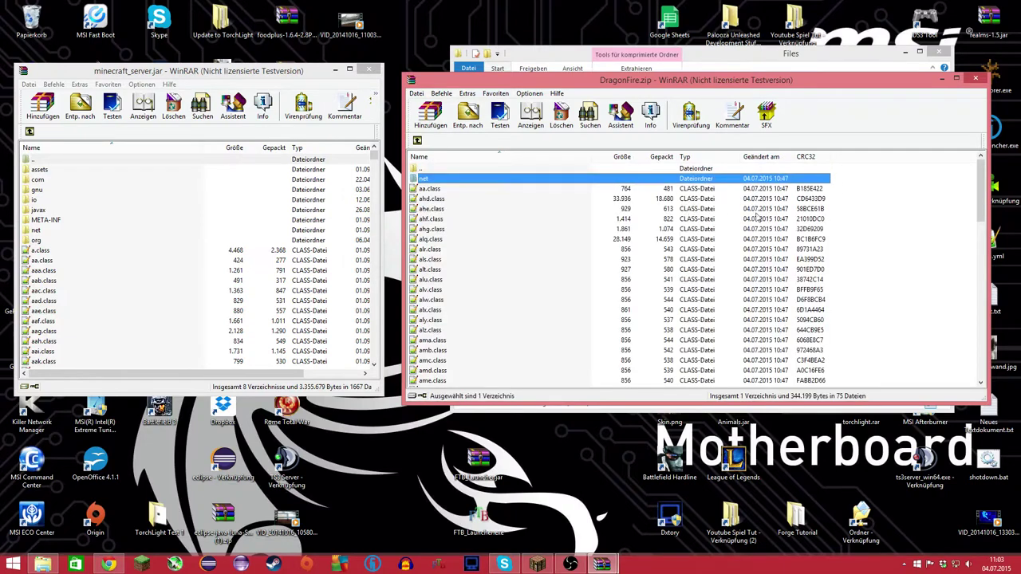
left_click_drag(836, 190, 857, 311)
scroll(857, 307, "up", 6)
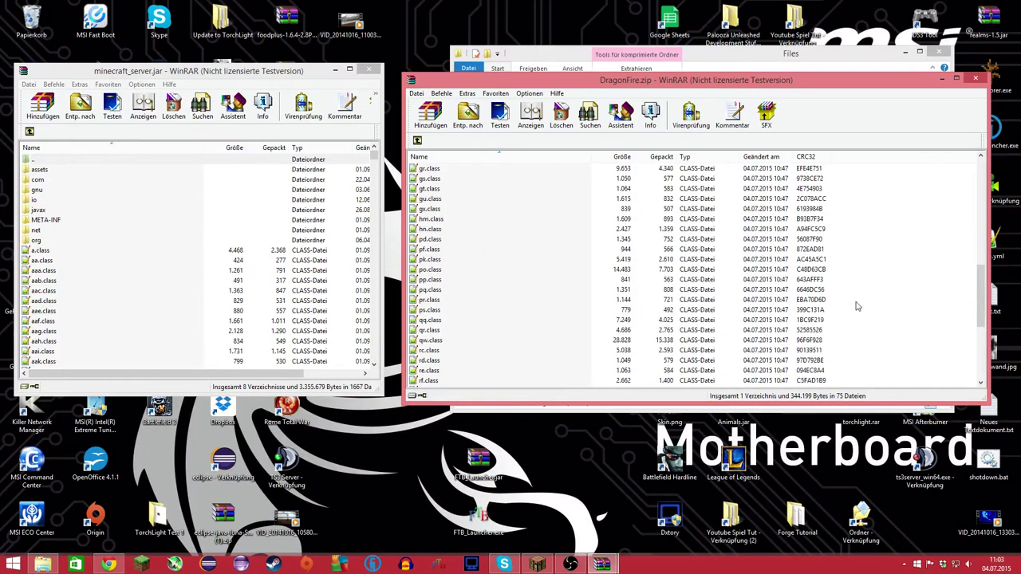
scroll(857, 306, "up", 10)
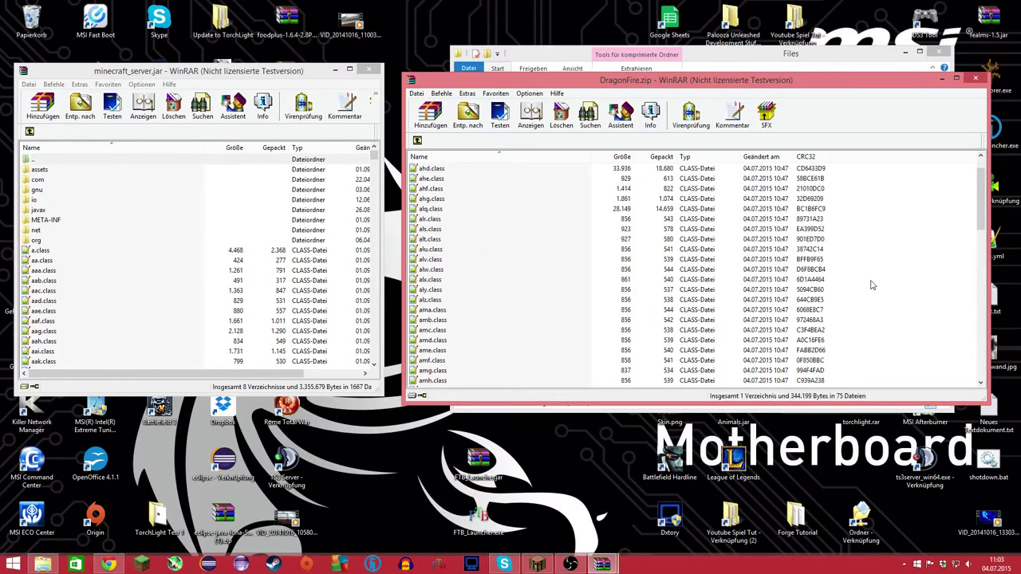
scroll(872, 285, "up", 1)
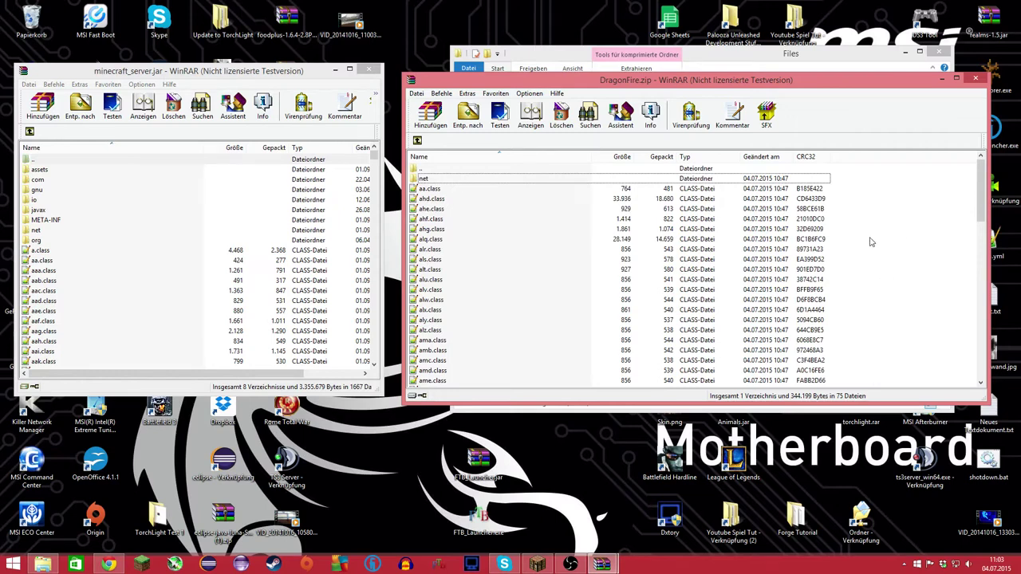
- Add the net folder and all class files from DragonFire.zip to the minecraft_server.jar archive, replacing existing files
key("ctrl+a")
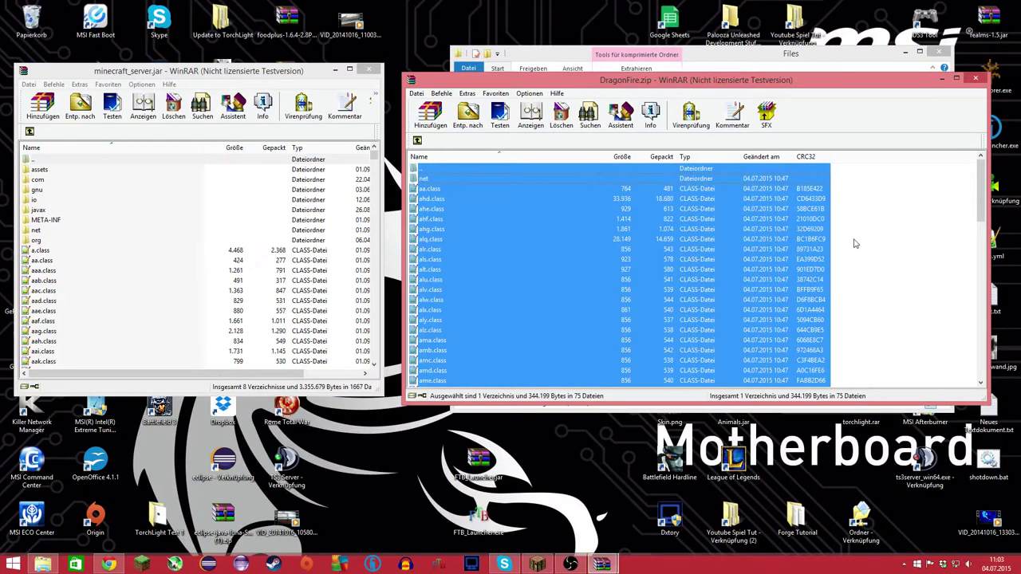
left_click(861, 237)
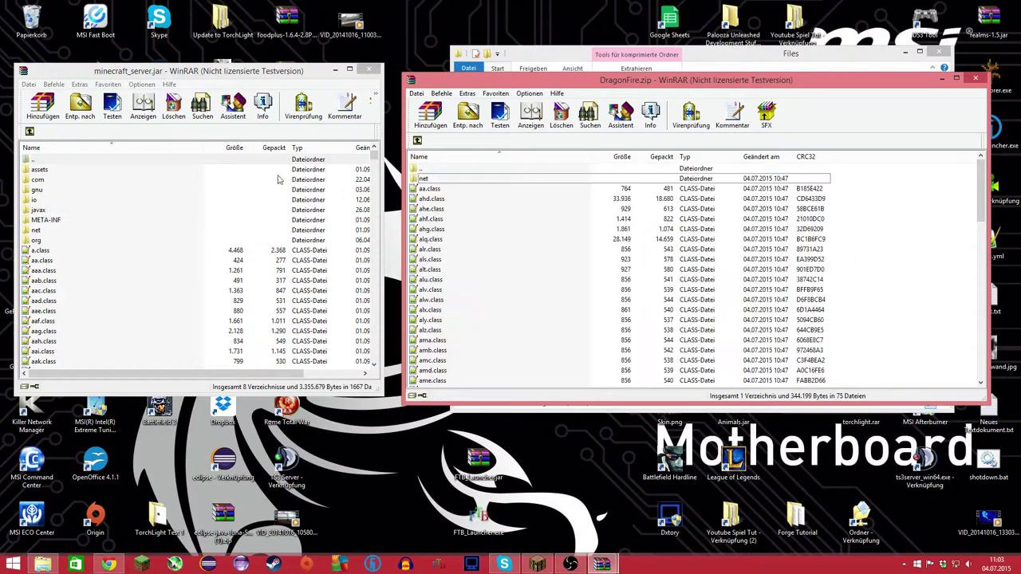
left_click(287, 76)
left_click(199, 180)
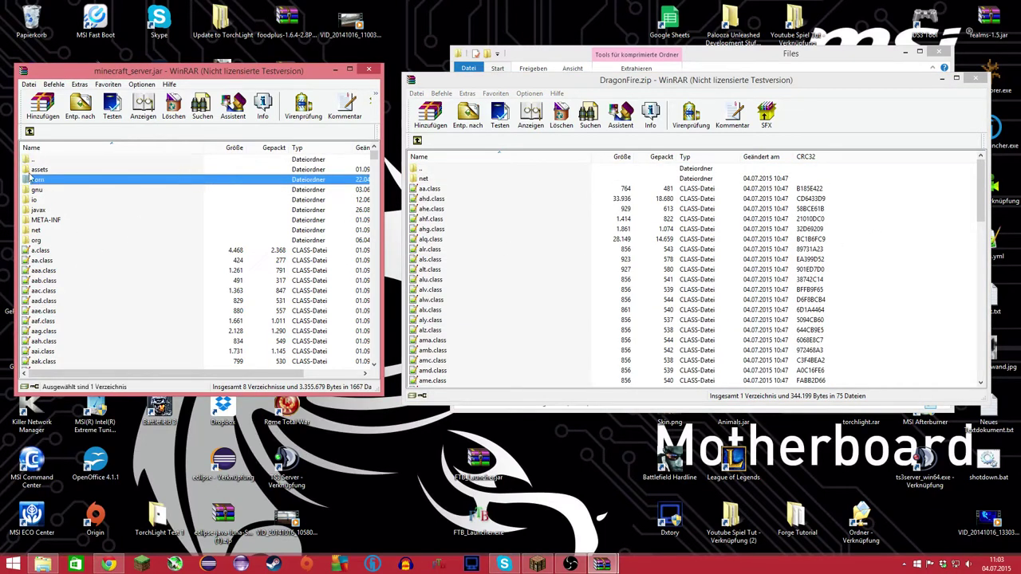
left_click(41, 270)
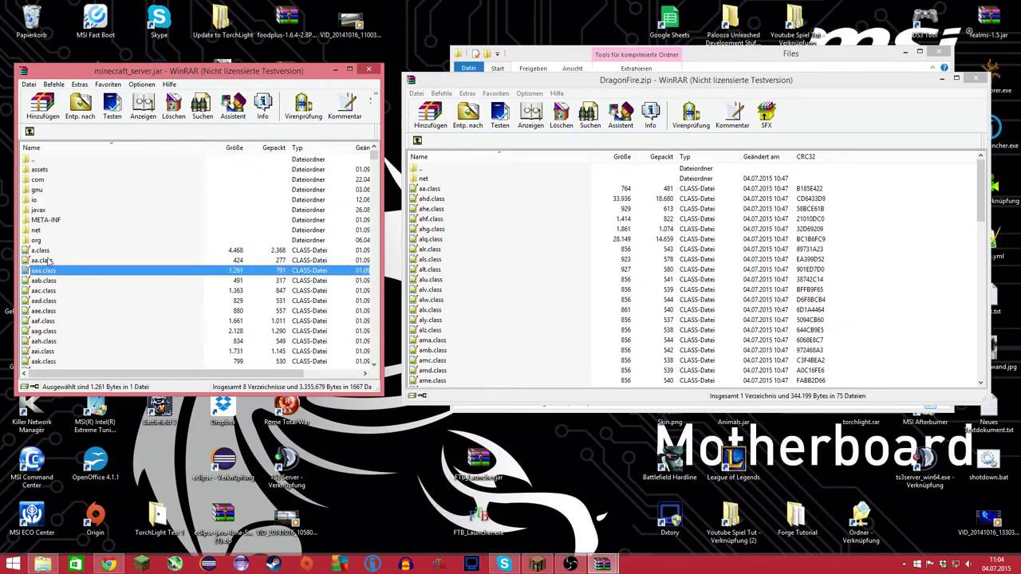
key("Delete")
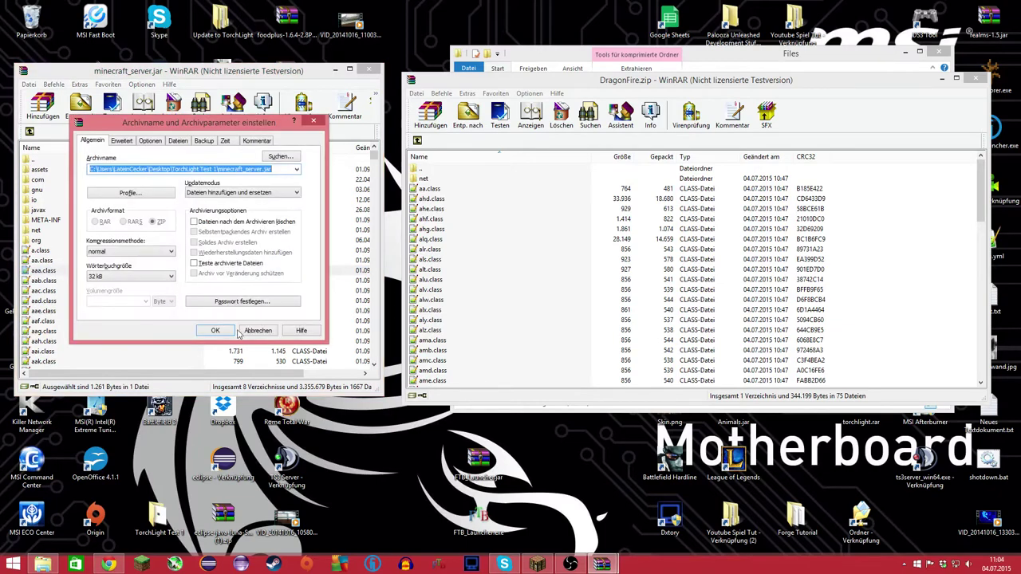
left_click(214, 331)
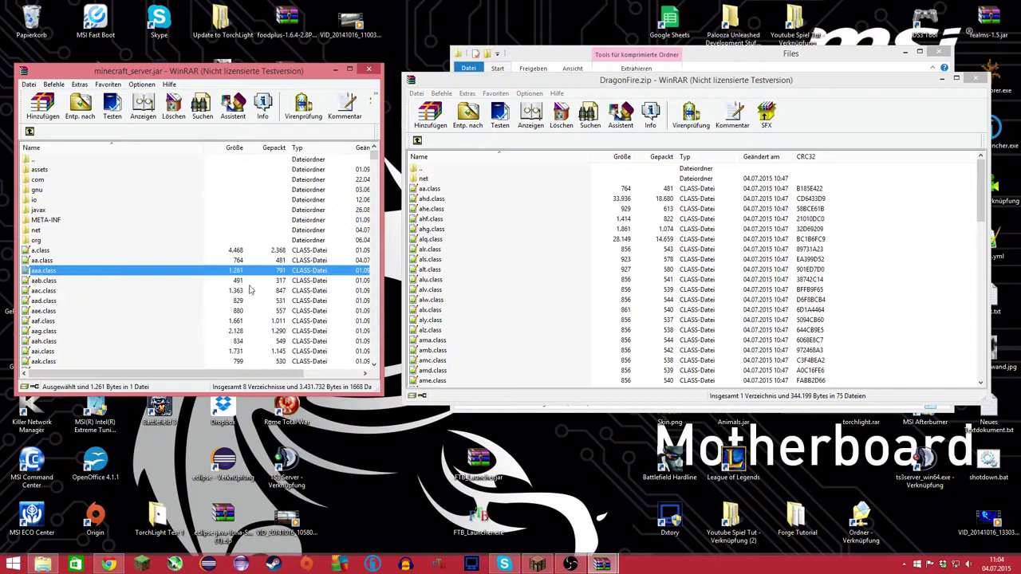
- Check the updated minecraft_server.jar archive, looking through its net folder and the dragonfire subfolder
left_click(907, 241)
left_click(268, 240)
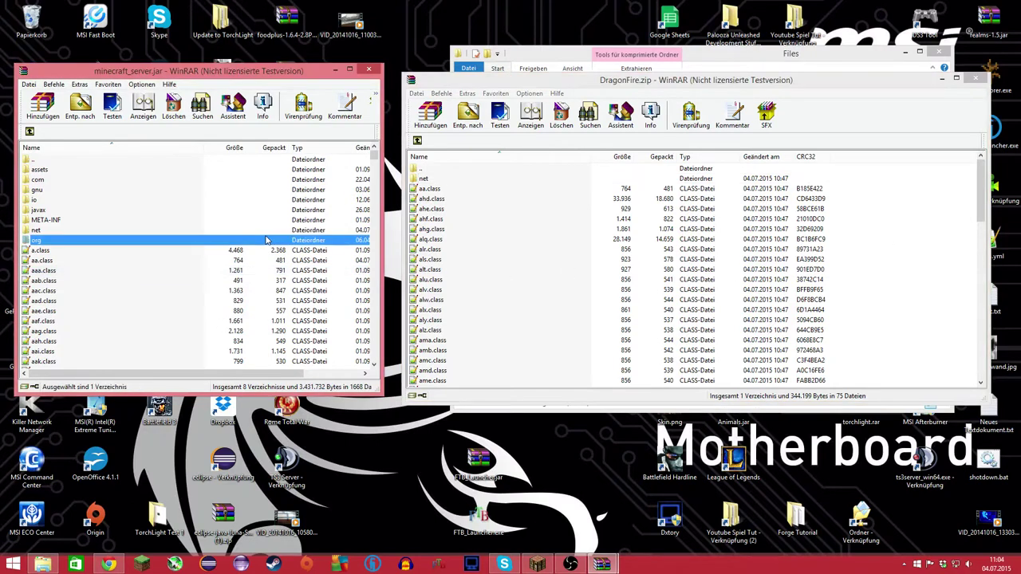
left_click(291, 273)
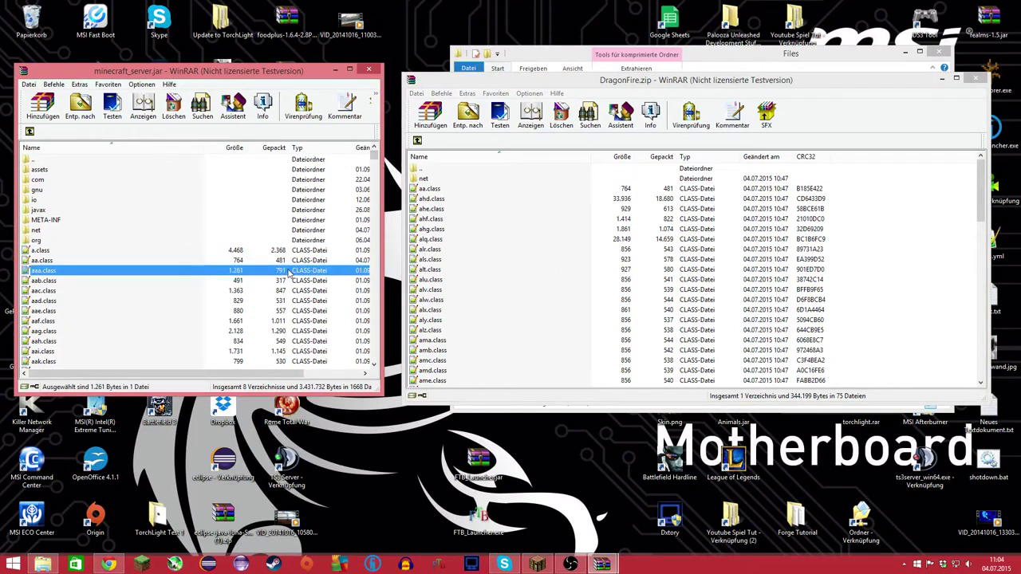
left_click(78, 232)
double_click(51, 231)
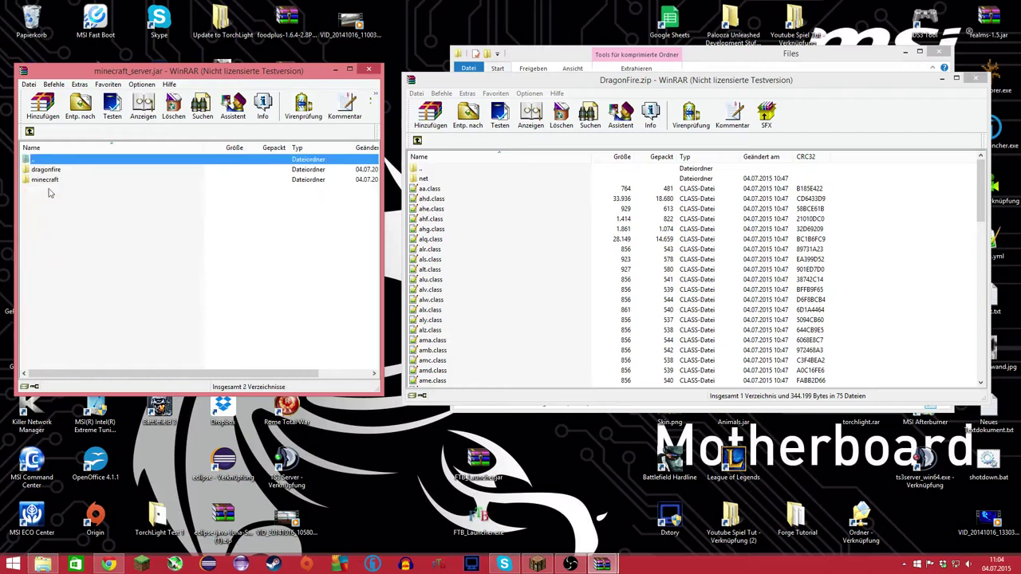
left_click(48, 169)
left_click(55, 179)
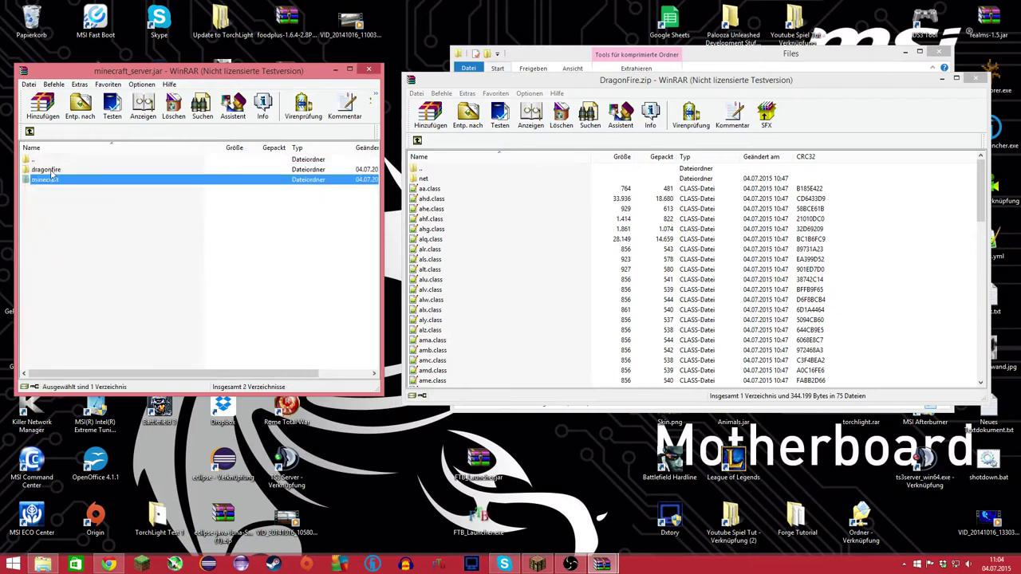
left_click(51, 172)
double_click(51, 172)
left_click(53, 180)
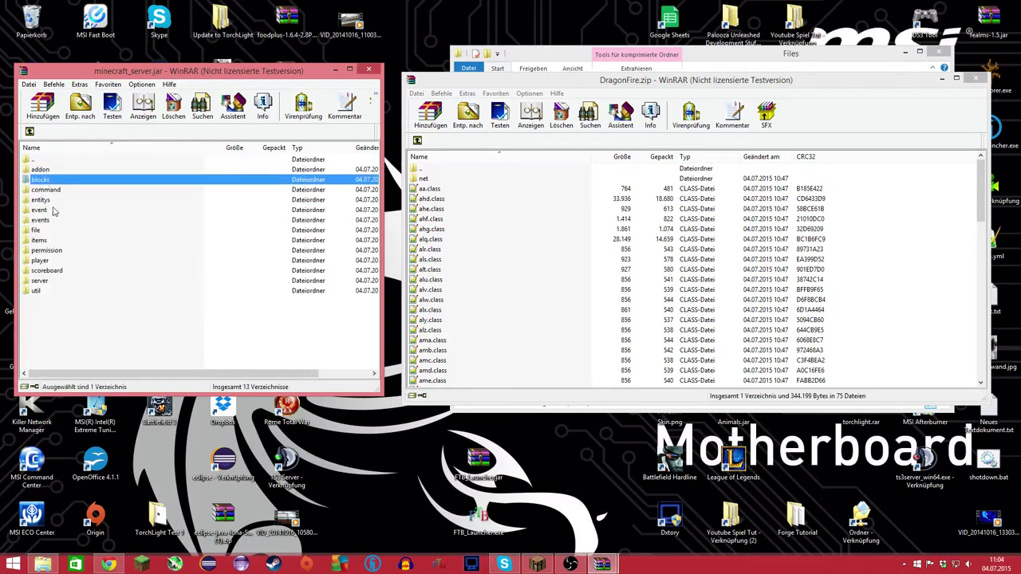
left_click(56, 241)
left_click(35, 162)
double_click(36, 162)
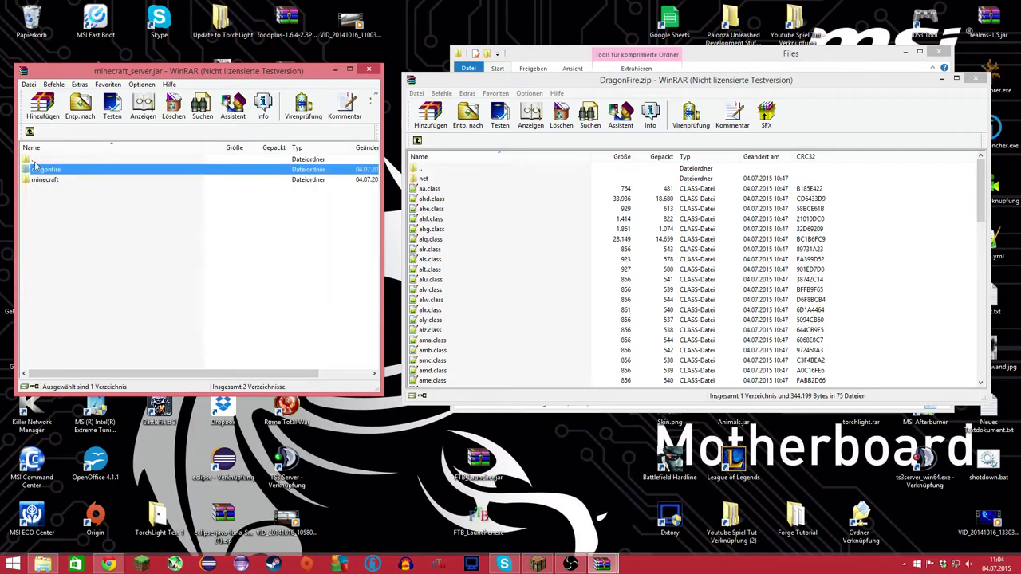
double_click(35, 162)
left_click(101, 278)
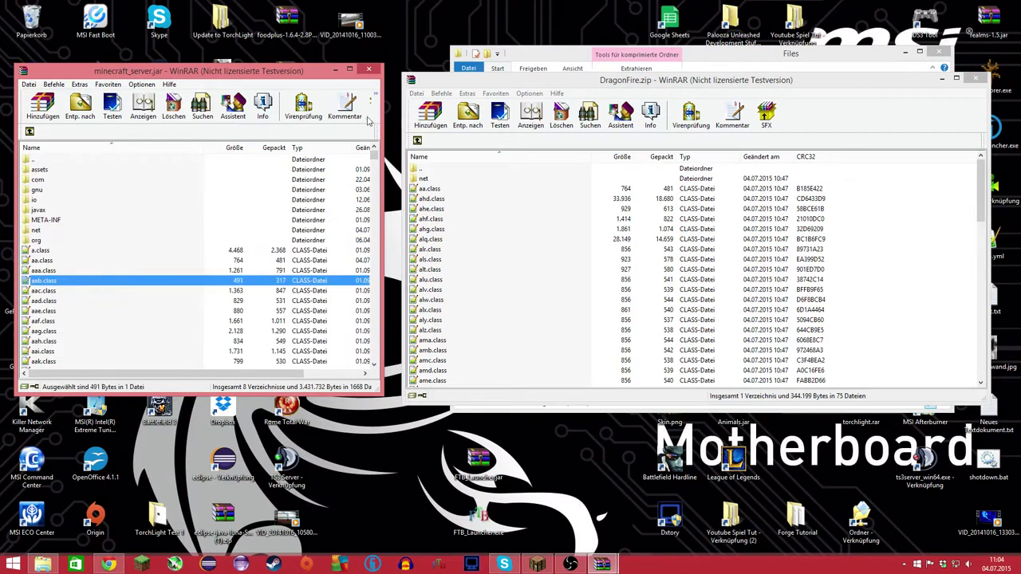
- Close the DragonFire.zip and minecraft_server.jar archive windows and return from the Files folder to TorchLight Test 1
left_click_drag(750, 91, 660, 94)
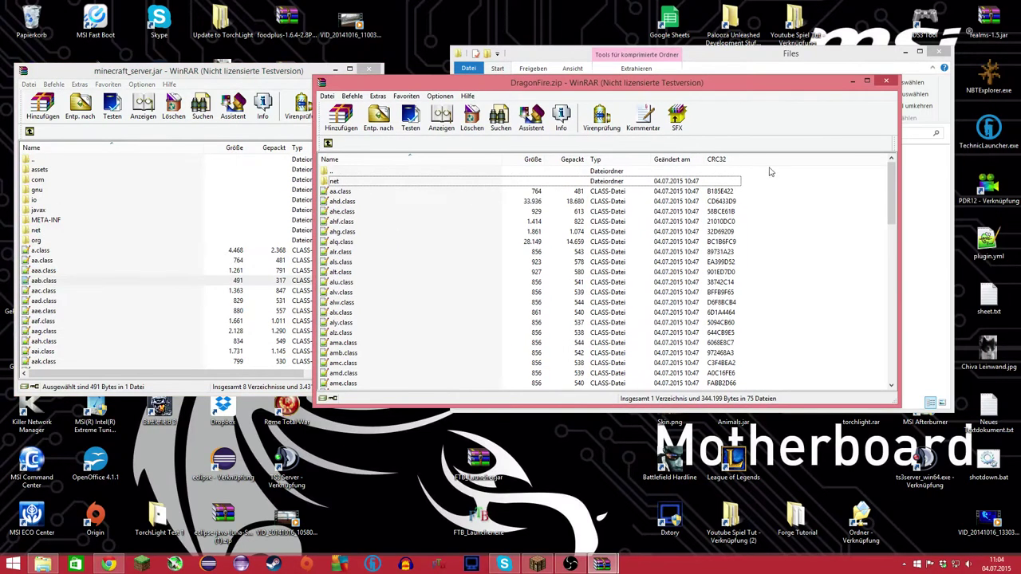
left_click(887, 83)
left_click(368, 69)
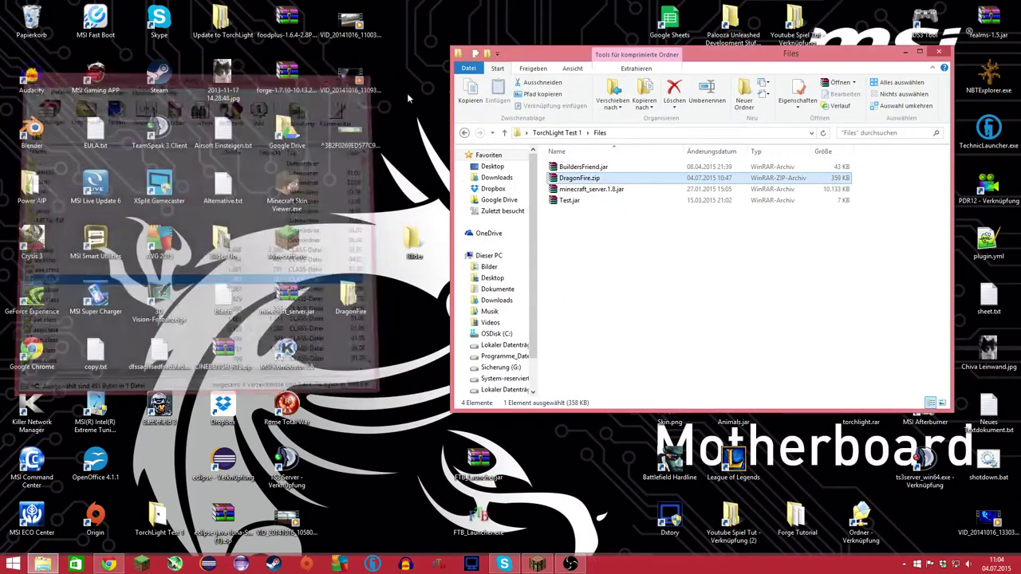
left_click_drag(574, 53, 354, 57)
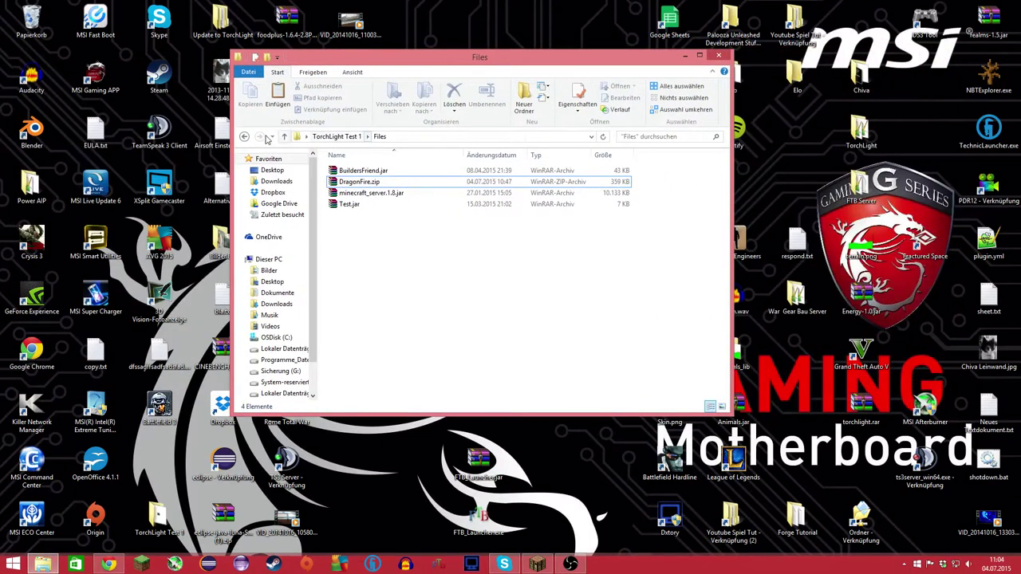
left_click(245, 137)
left_click(366, 182)
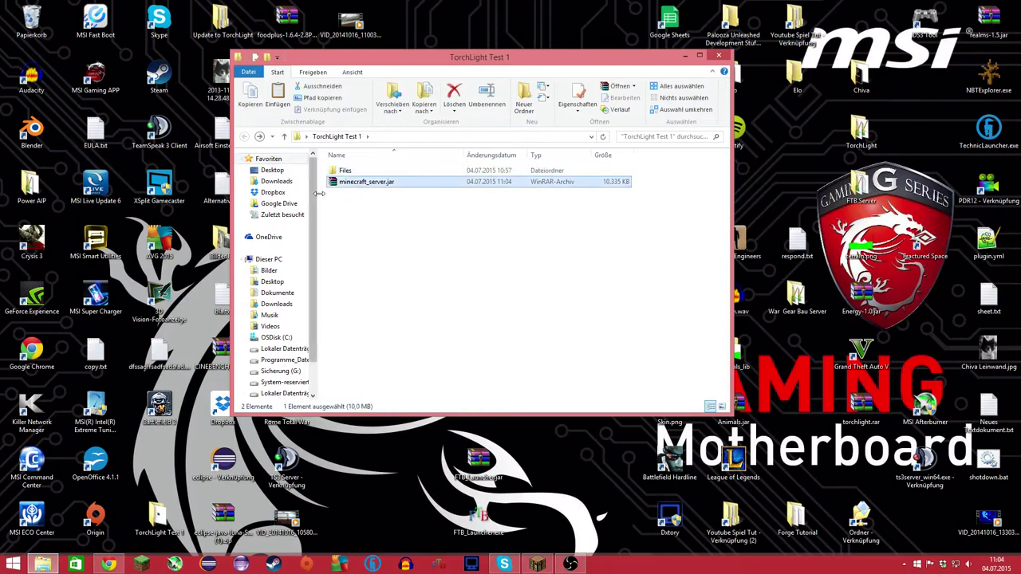
- Create a new text document named start.txt in the TorchLight Test 1 folder
right_click(381, 225)
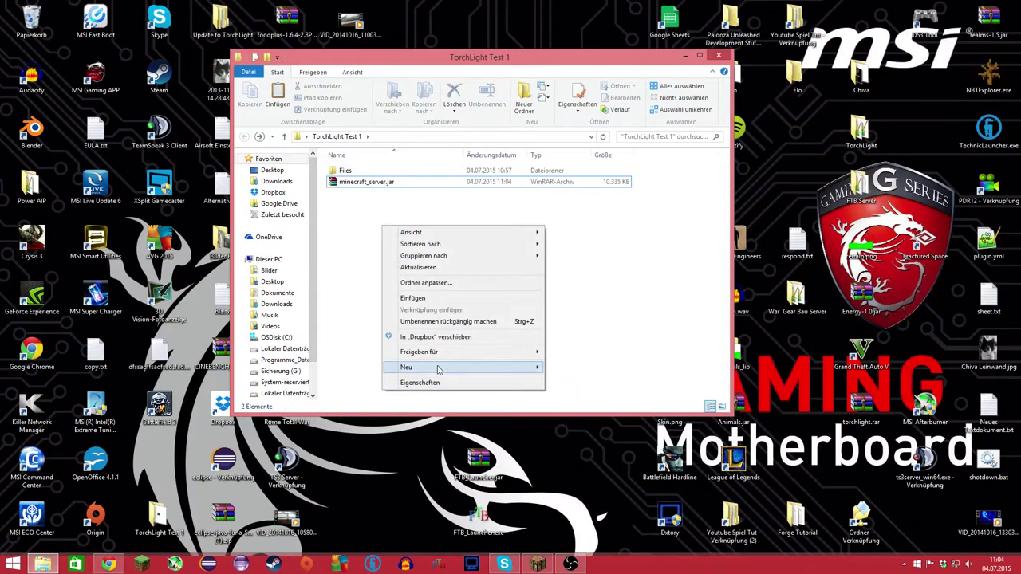
mouse_move(531, 372)
left_click(581, 499)
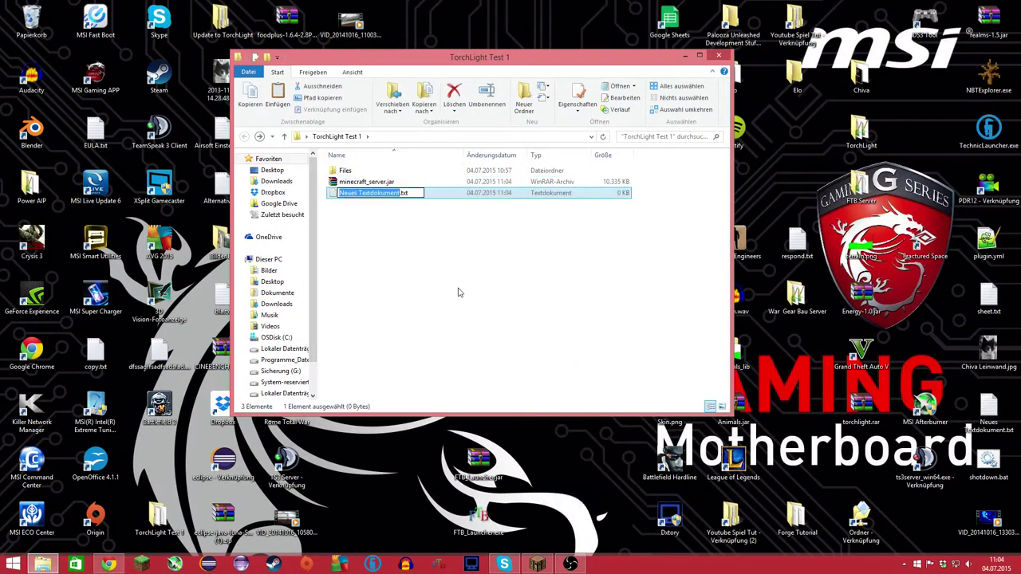
type("start")
key("Return")
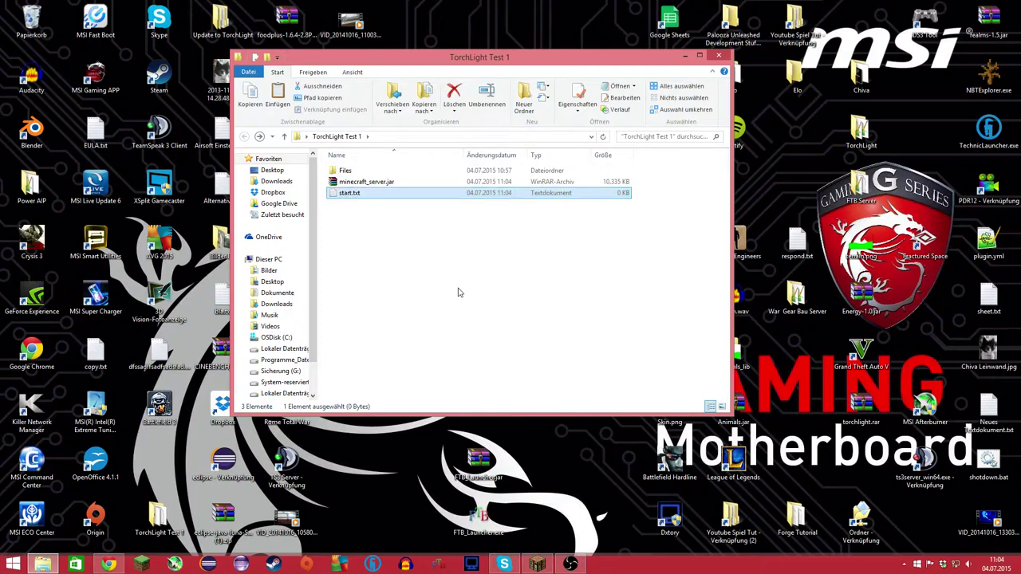
- Rename start.txt to start.bat, accept the file extension change, and open the file in Notepad++
right_click(423, 199)
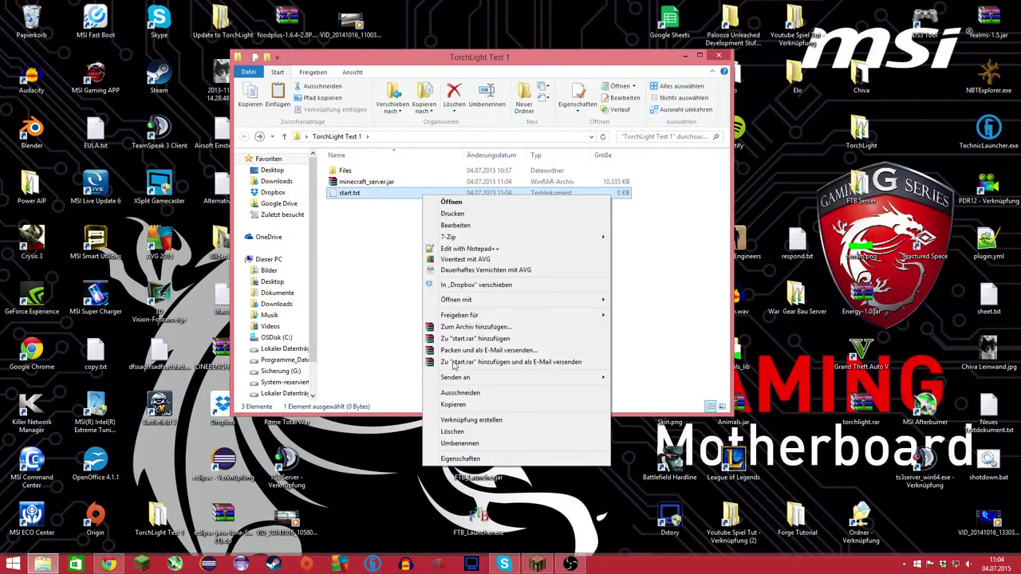
left_click(466, 444)
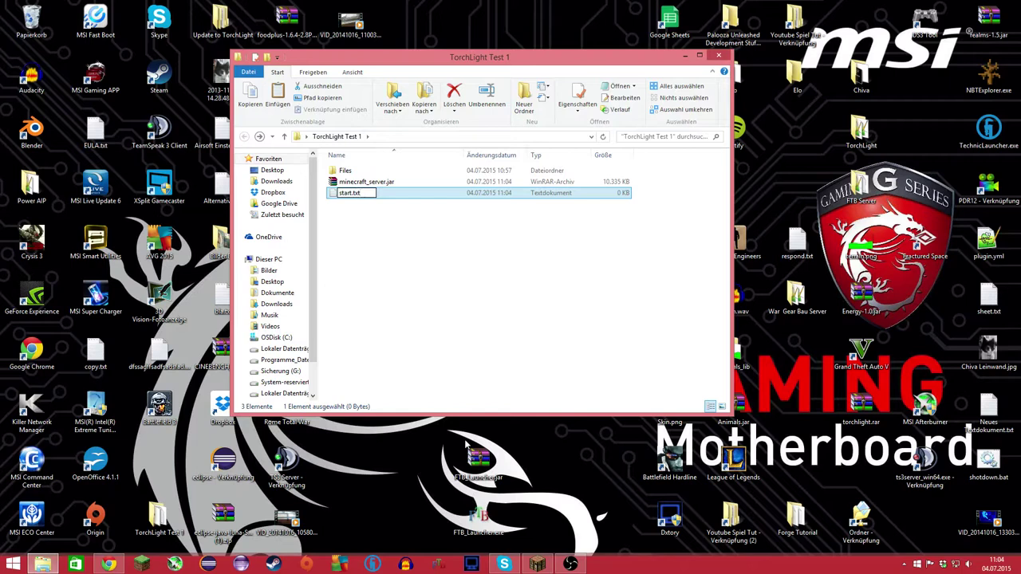
type("bat")
key("Return")
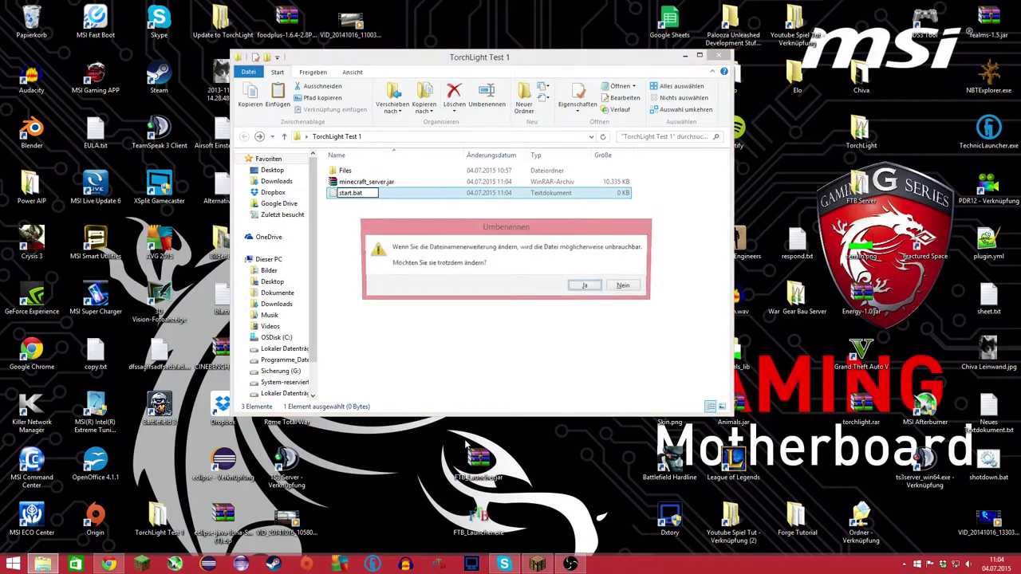
key("Return")
right_click(357, 194)
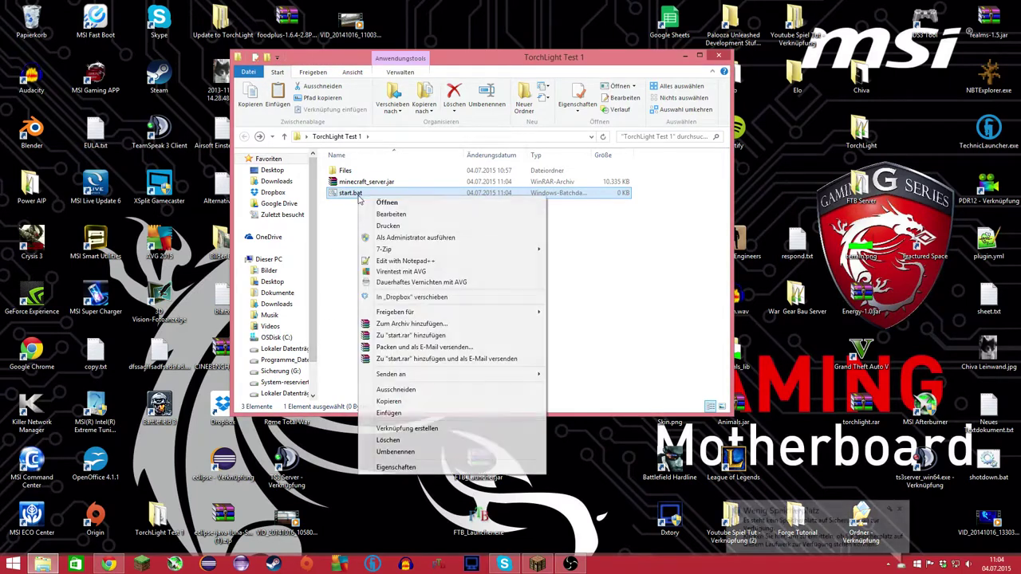
left_click(389, 260)
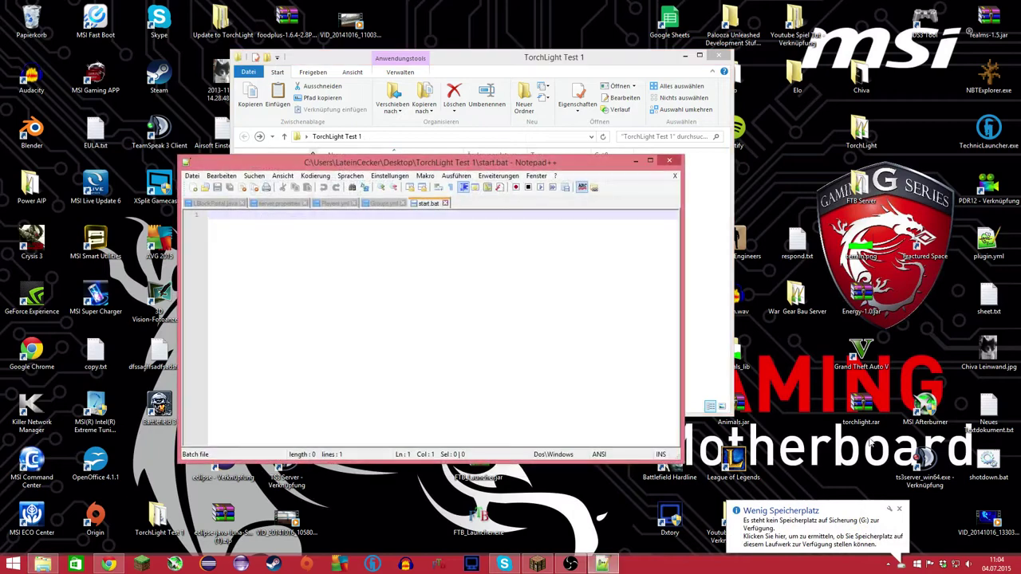
- Write "java -Xmx3G -Xms1G -jar minecraft_server.jar" and a second line "PAUSE" in start.bat, save the file and close the editor
left_click(899, 509)
left_click(298, 261)
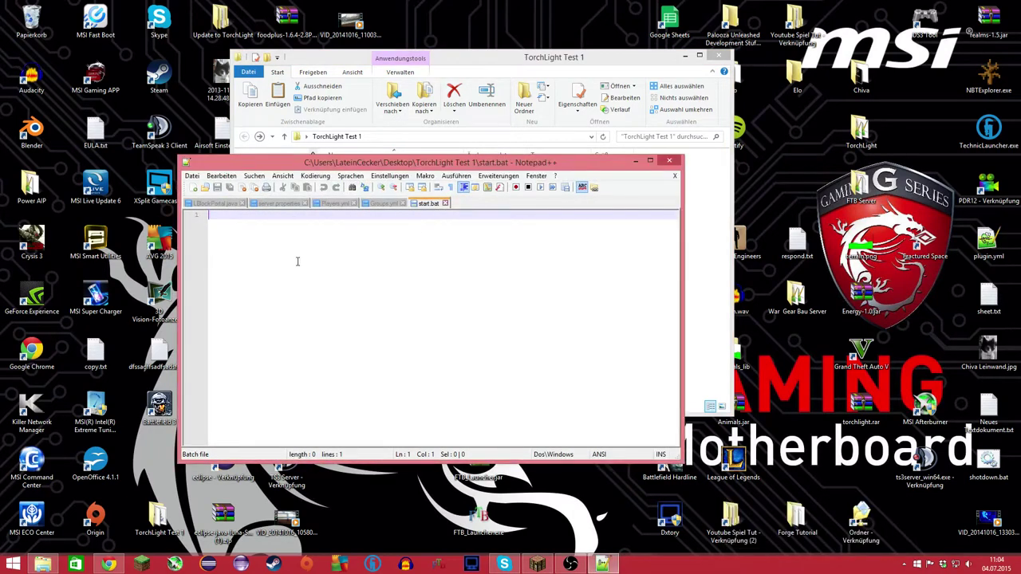
type("java")
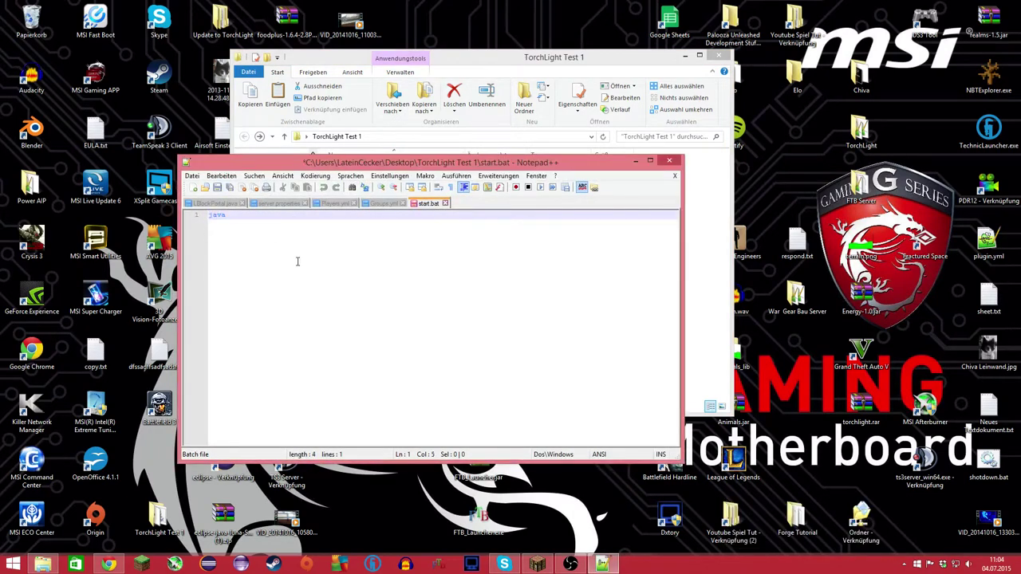
type(" -Xmx3G -Xms1G -jar minecraft:")
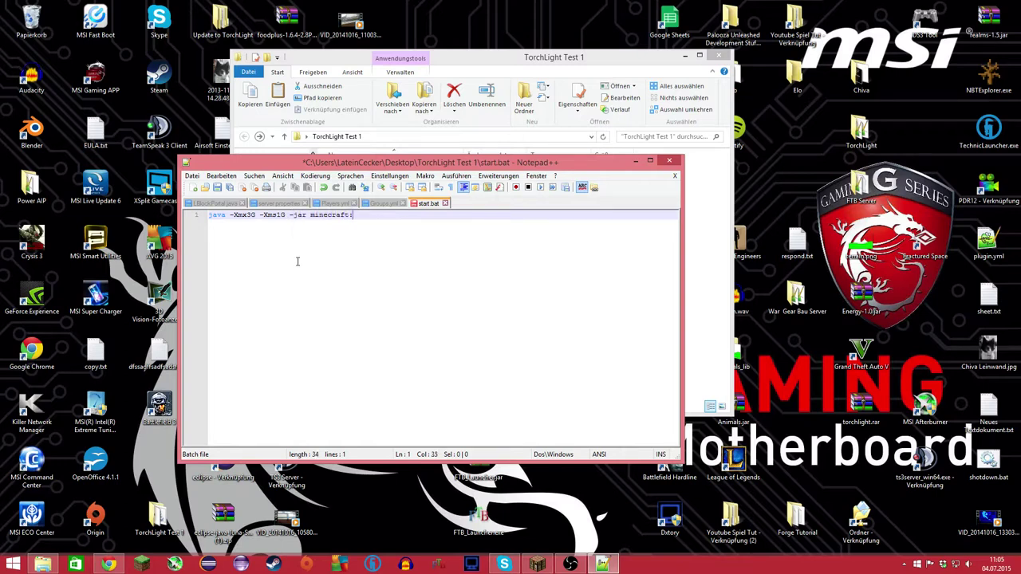
type("erver.jar")
key("Return")
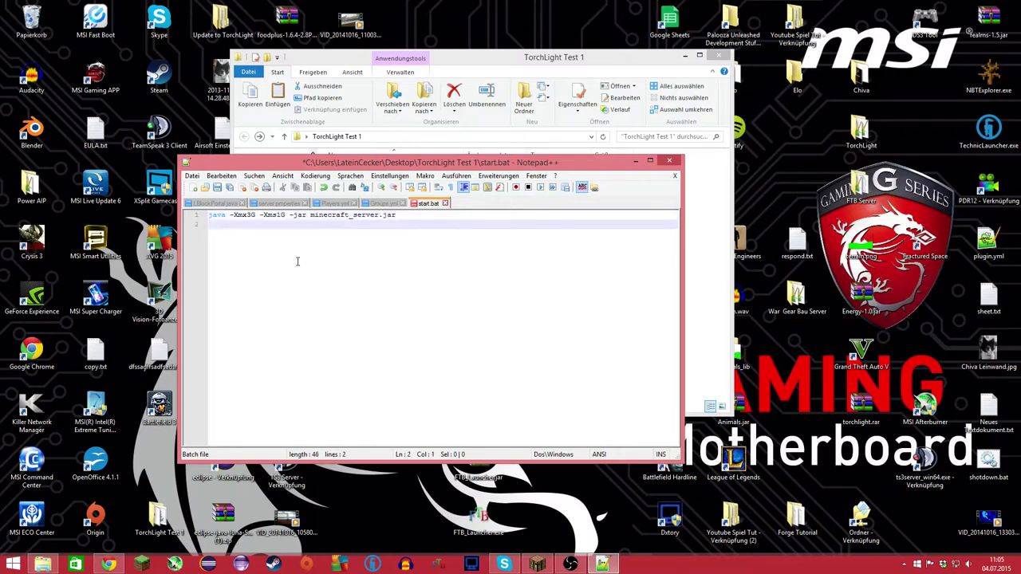
type("PAUSE")
key("ctrl+s")
key("alt+F4")
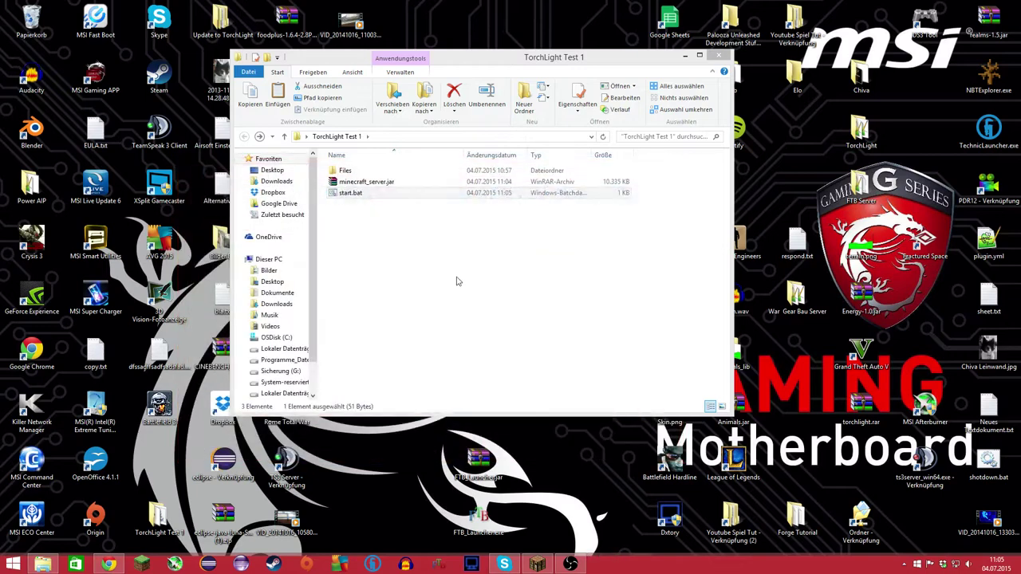
- Run start.bat to launch the Minecraft server for the first time, and shut it down with the stop command
double_click(371, 194)
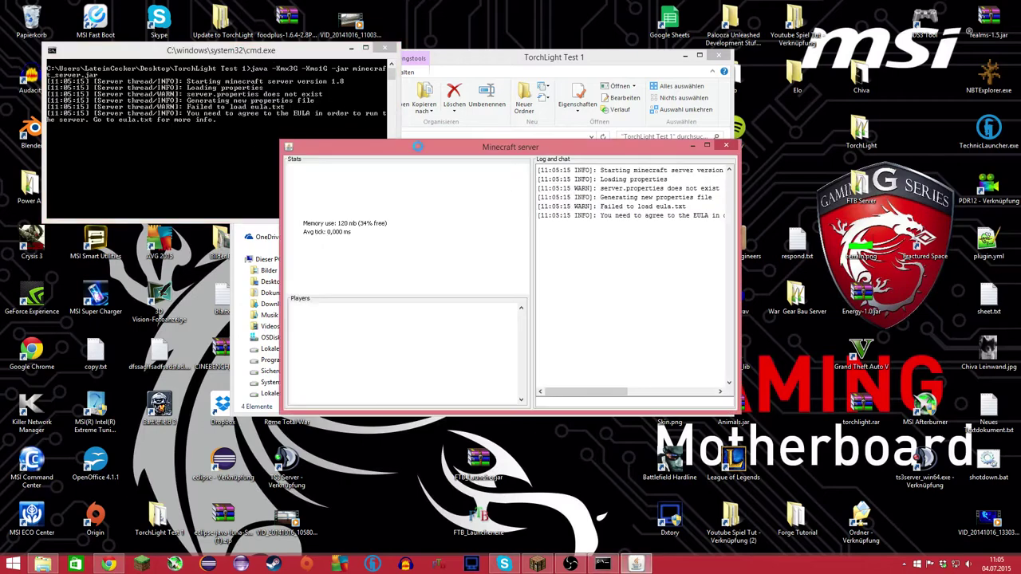
left_click_drag(525, 148, 442, 76)
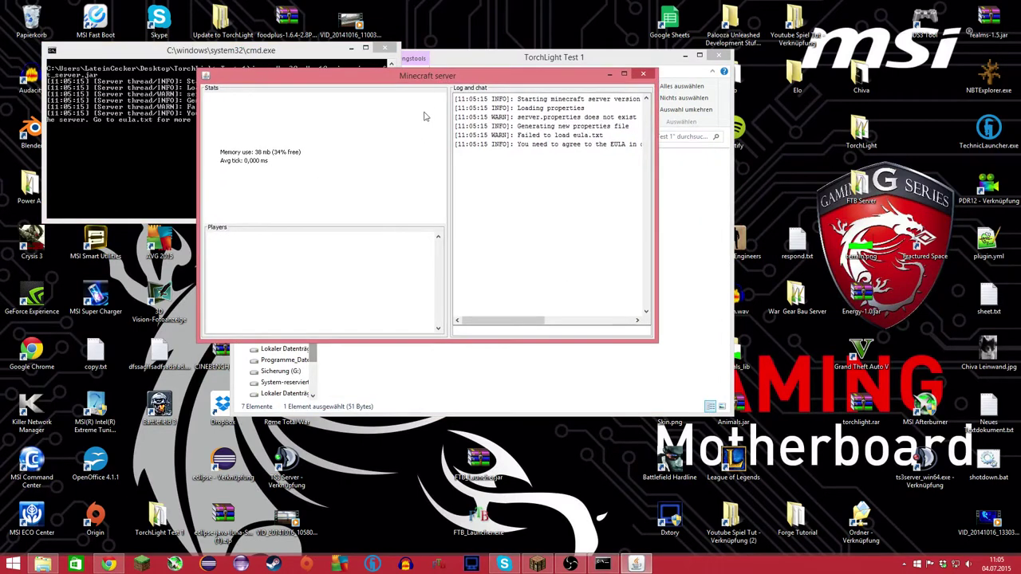
left_click(475, 329)
type("stop")
key("Return")
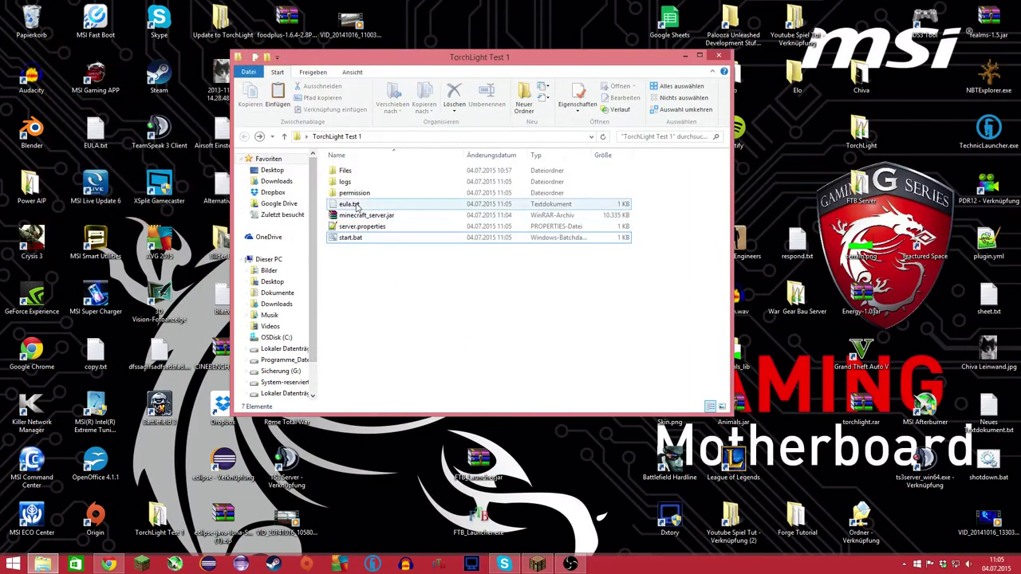
- Set eula=true in eula.txt in the TorchLight Test 1 folder, save the file and close it
double_click(351, 204)
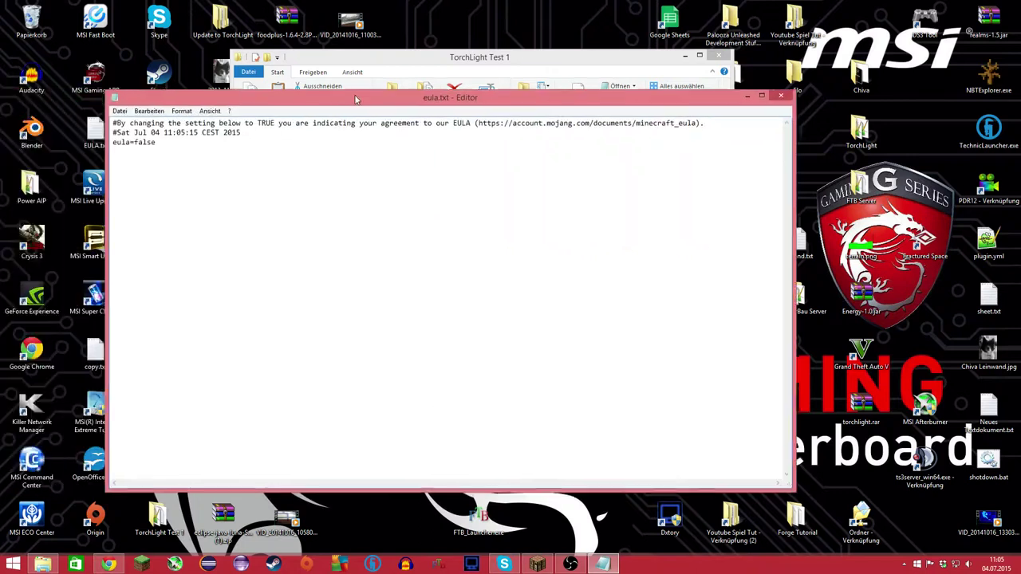
left_click_drag(175, 144, 139, 142)
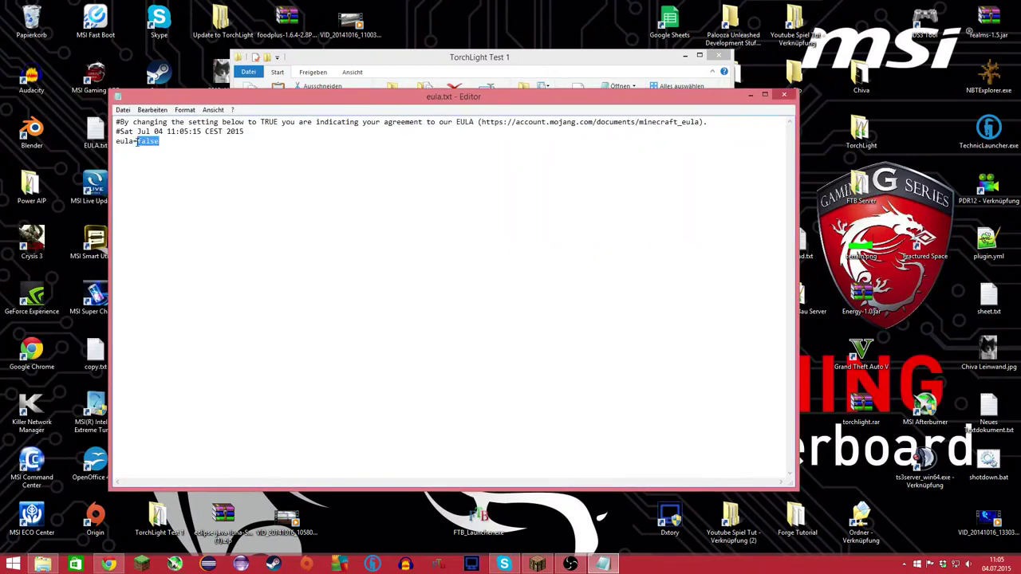
type("true")
left_click_drag(482, 123, 722, 120)
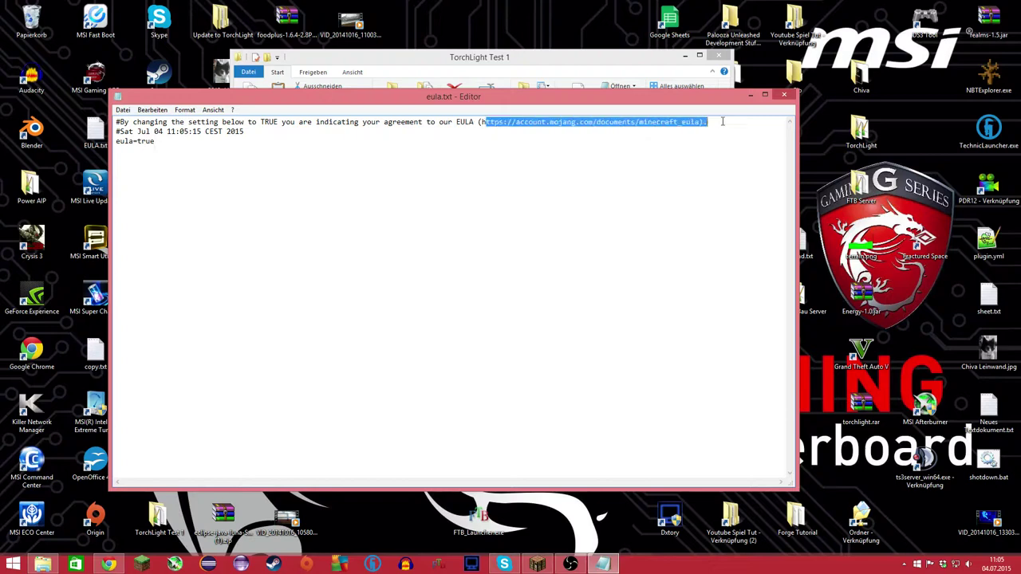
left_click(700, 142)
left_click(123, 110)
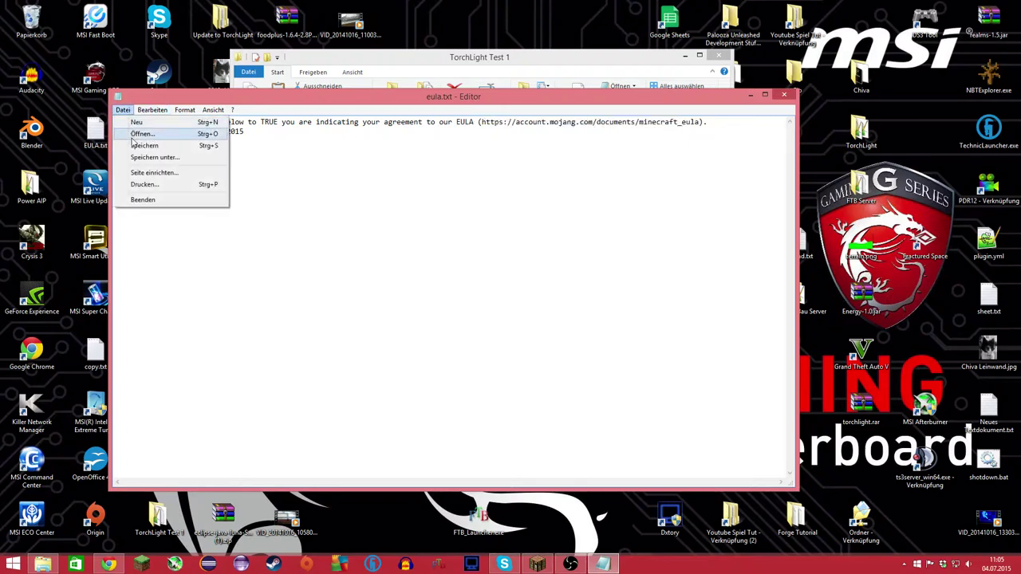
left_click(159, 142)
left_click(784, 94)
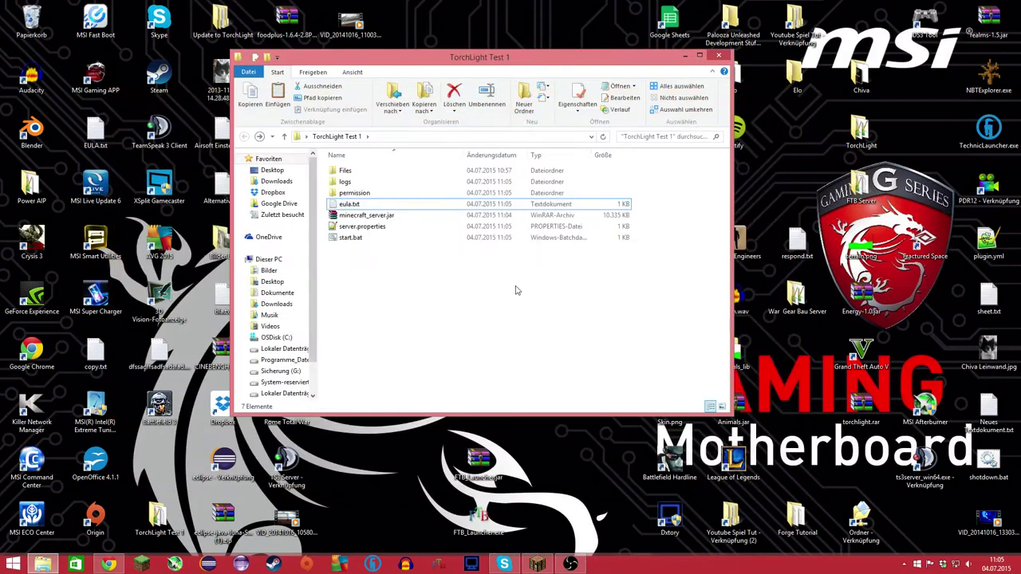
- Start the server again with start.bat, check its log, and bring the TorchLight Test 1 folder back to the front
left_click(332, 239)
double_click(331, 240)
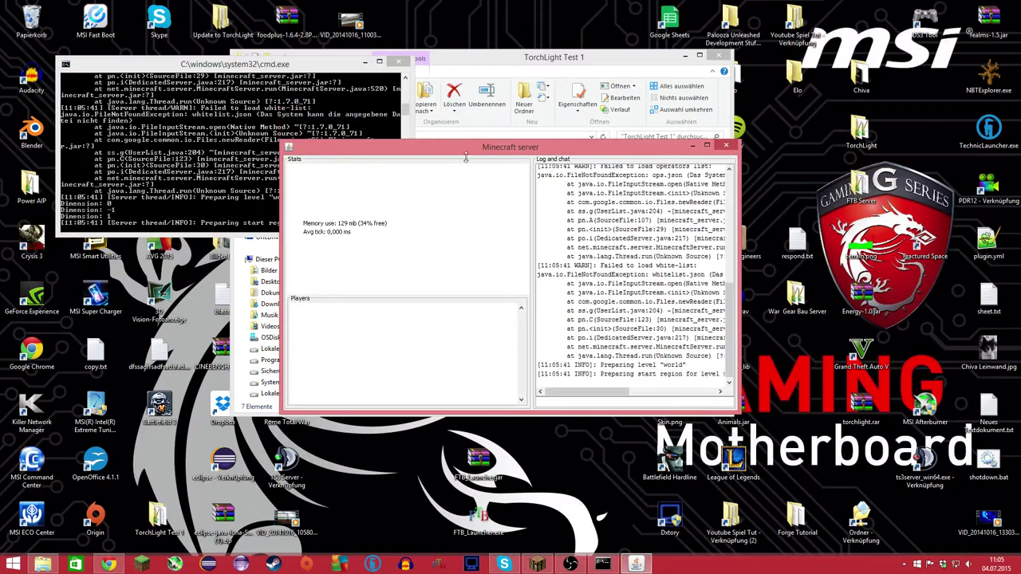
left_click_drag(485, 150, 428, 102)
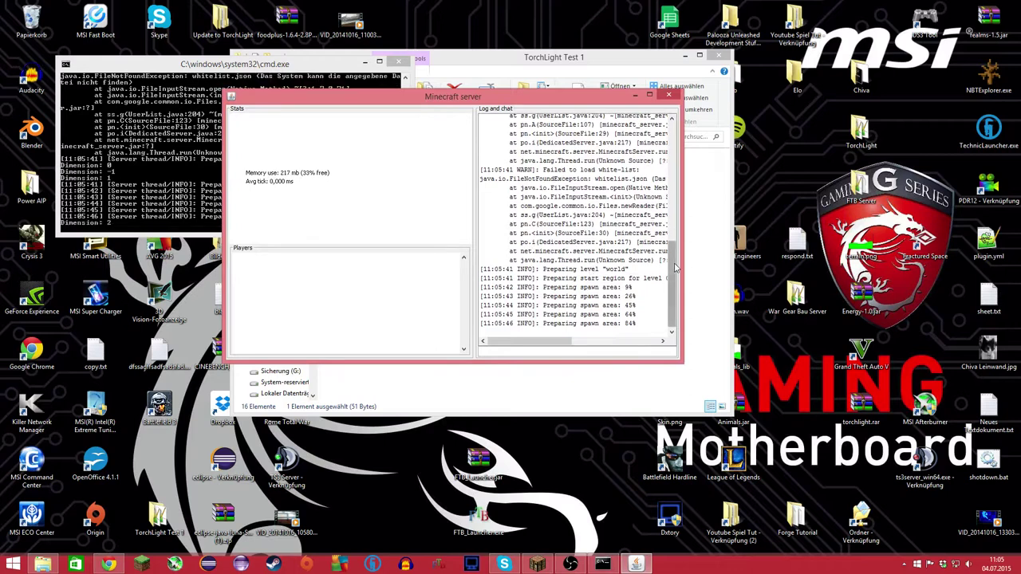
triple_click(602, 162)
left_click(664, 166)
left_click(687, 225)
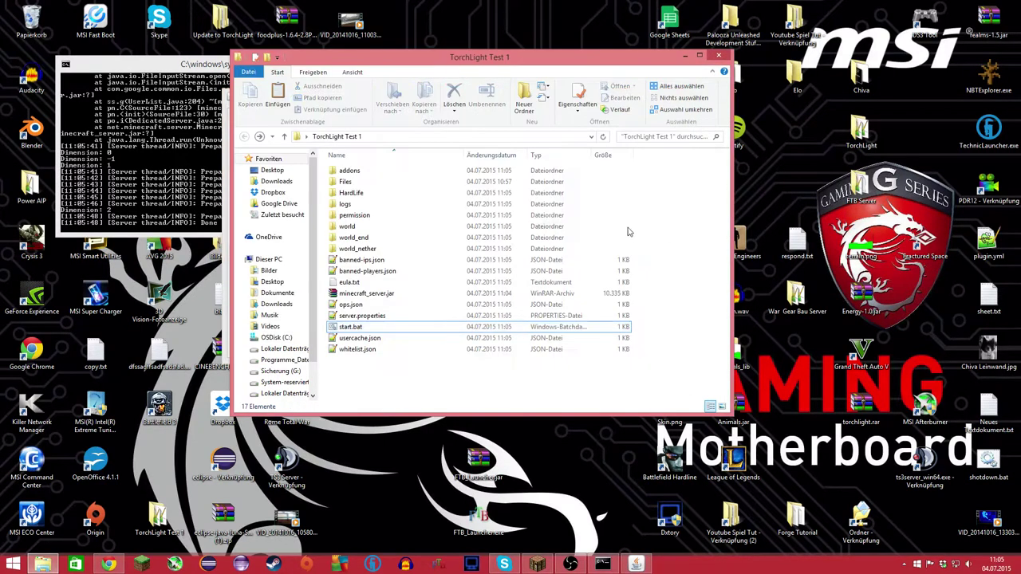
- Review the startup output in the server's command-line console, including the dimension and spawn area lines
left_click(178, 181)
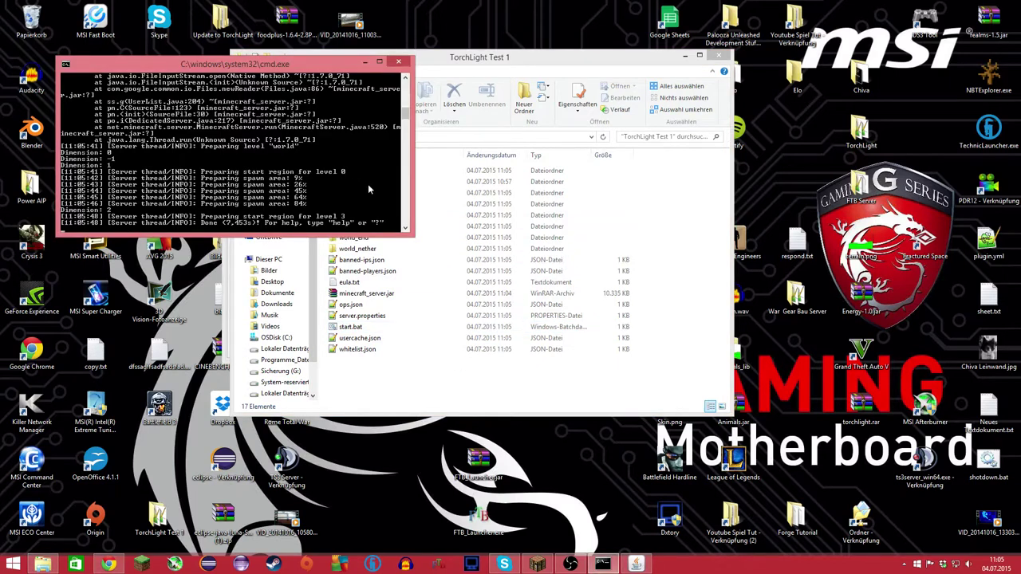
scroll(340, 196, "down", 3)
scroll(340, 196, "up", 3)
scroll(340, 194, "down", 3)
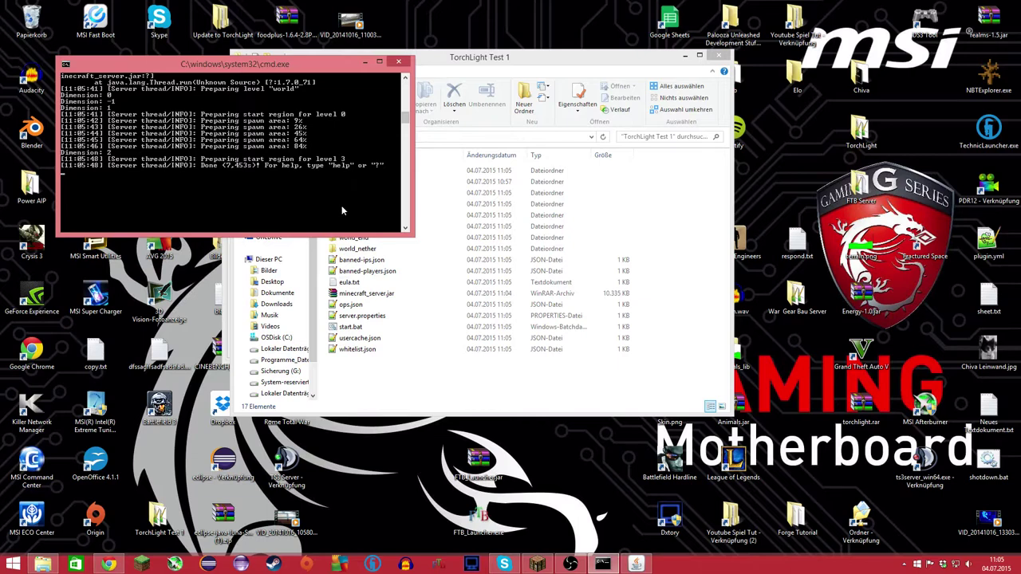
scroll(341, 210, "up", 1)
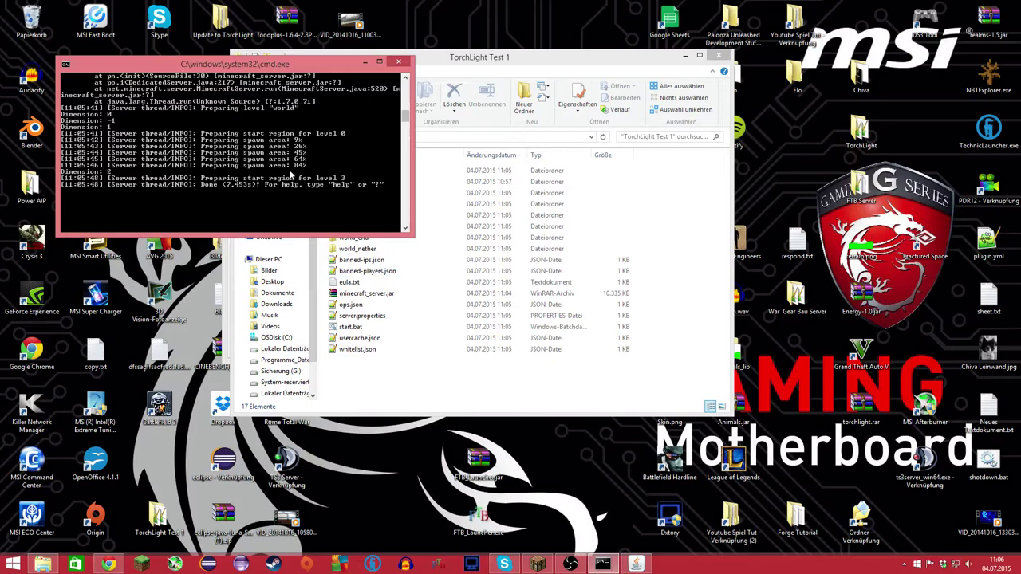
scroll(290, 191, "up", 1)
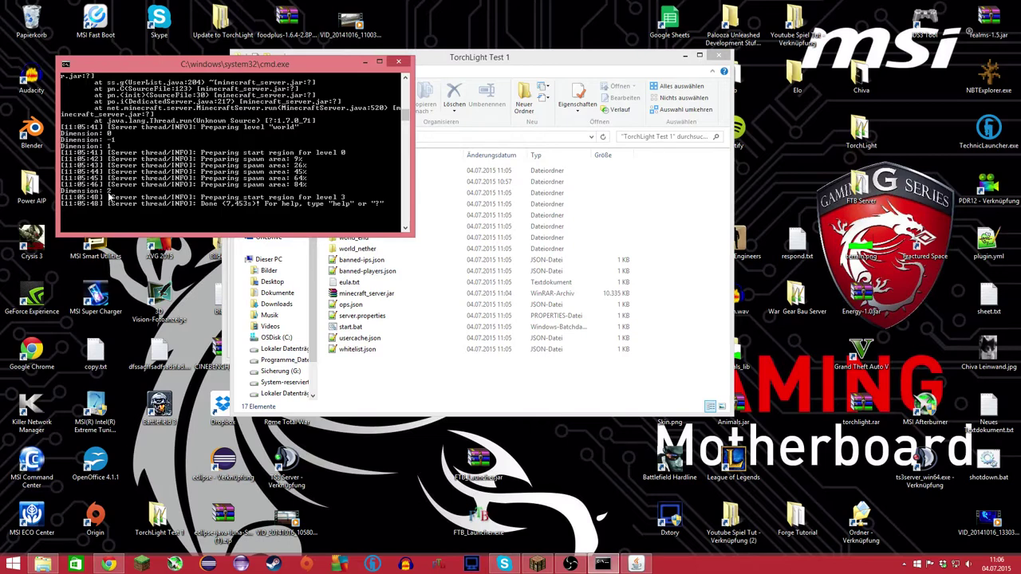
left_click(372, 453)
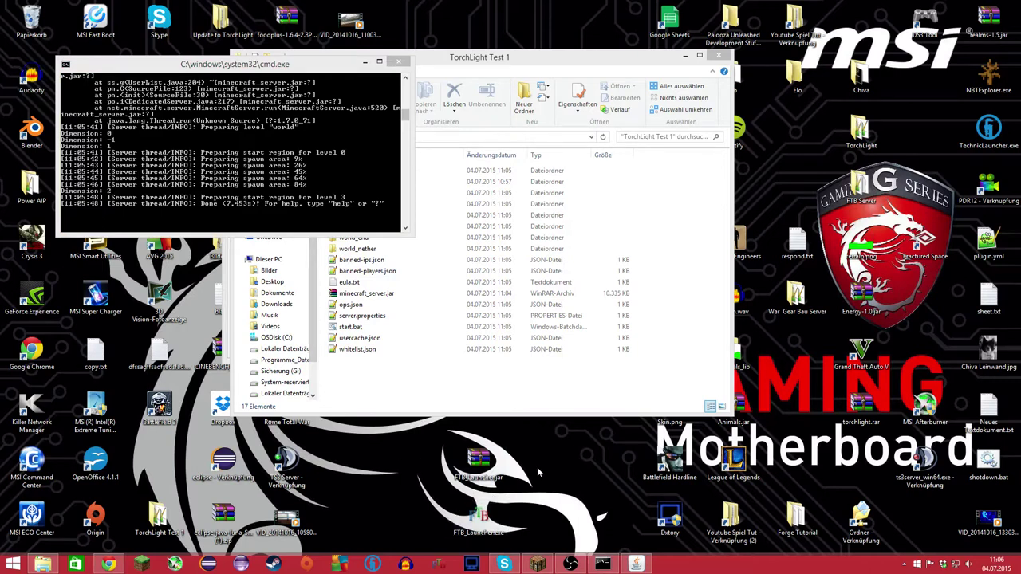
- Switch to the Minecraft 1.8 client and join Mein Server from the multiplayer list
left_click(536, 564)
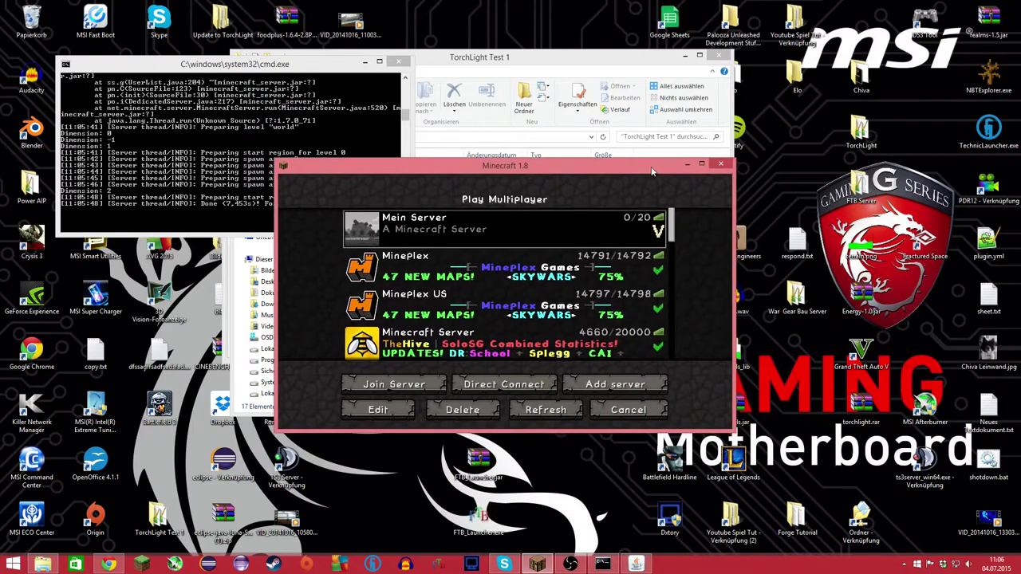
left_click_drag(662, 173, 653, 168)
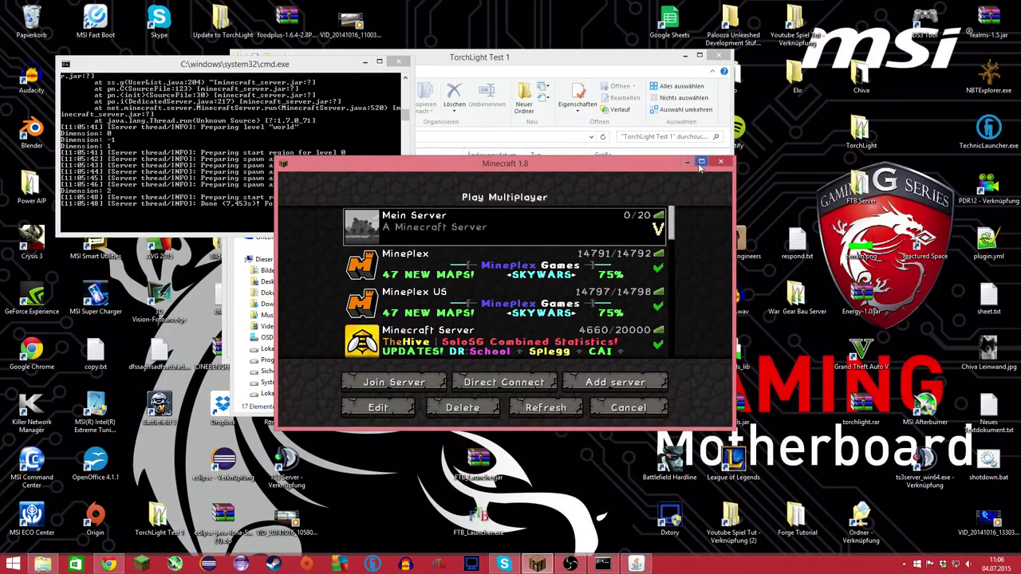
left_click(374, 226)
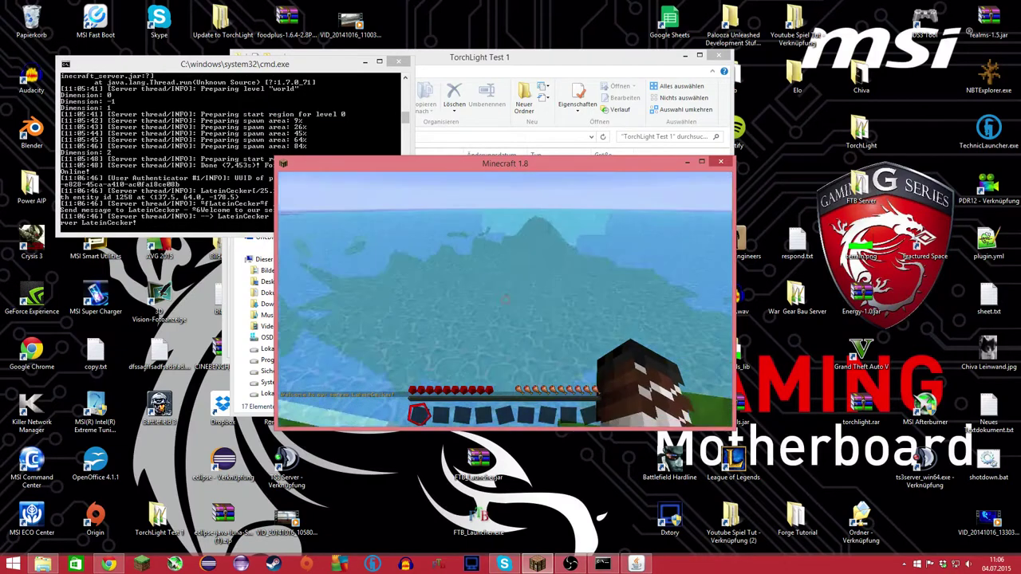
- Open the player inventory, check the join and achievement messages in the server console, and return to the game with the inventory closed
key("e")
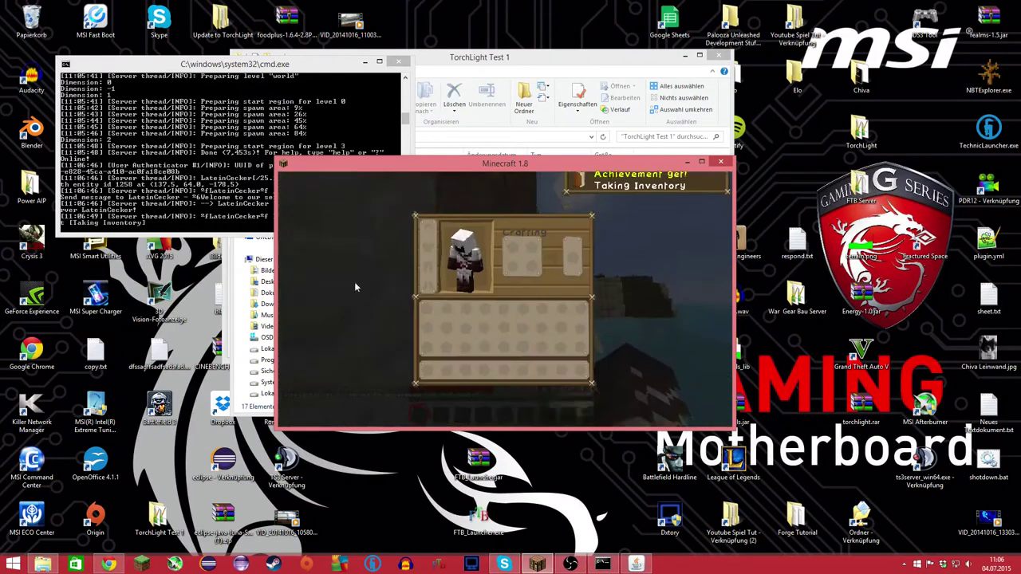
left_click(132, 176)
scroll(128, 182, "up", 1)
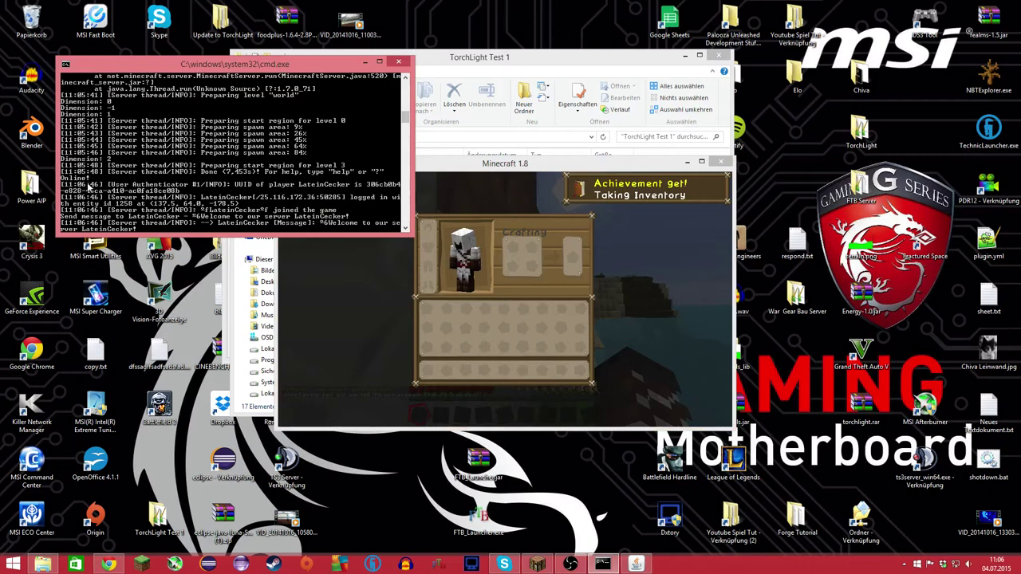
scroll(112, 224, "down", 1)
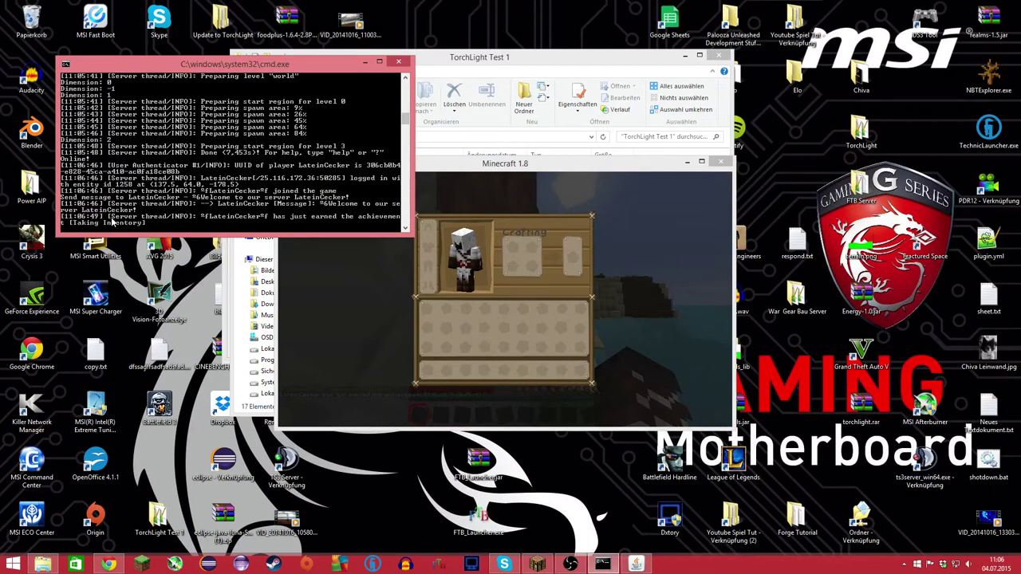
scroll(113, 223, "down", 1)
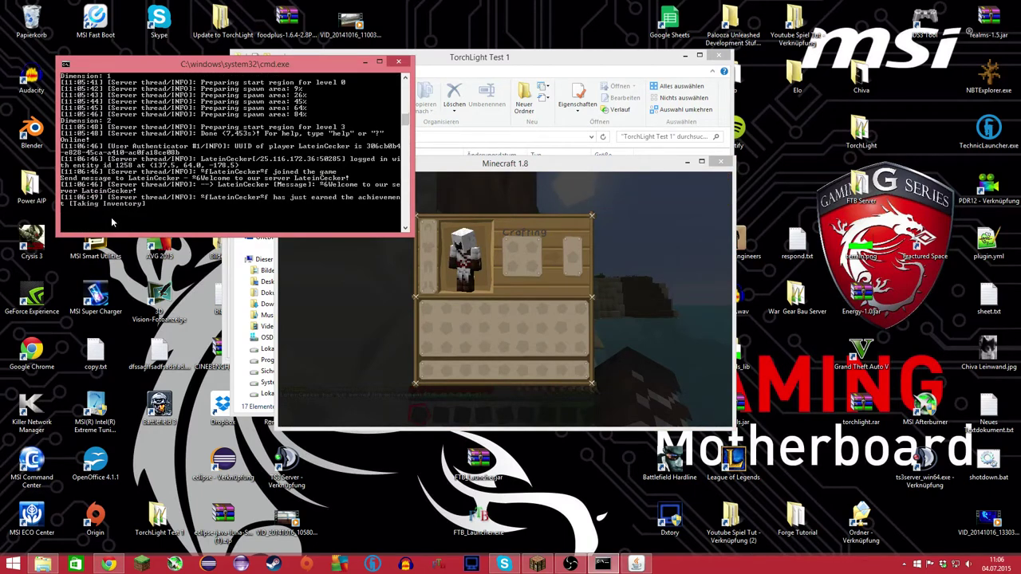
scroll(113, 223, "up", 1)
left_click(328, 271)
key("e")
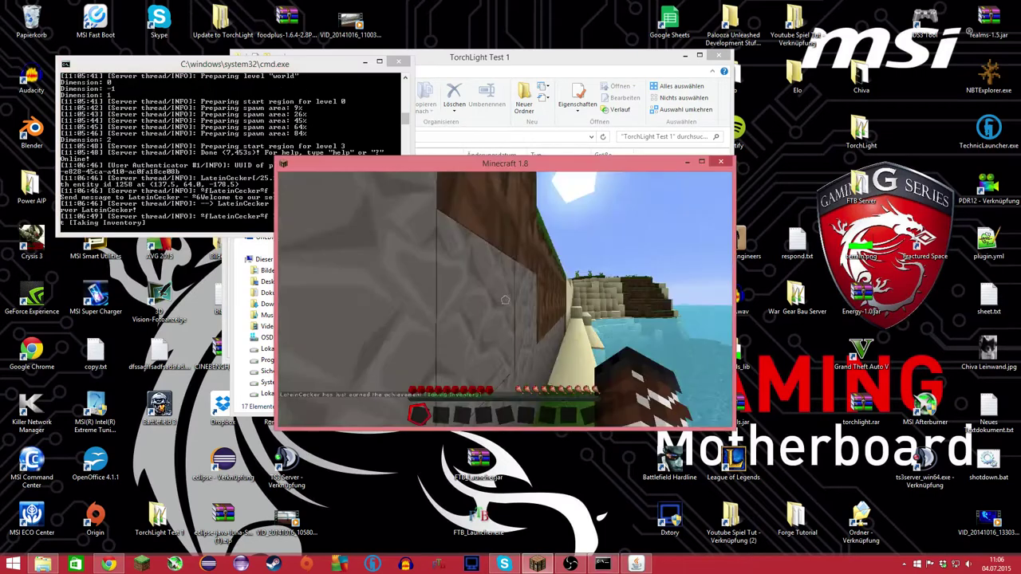
- Walk along the shore and across the island to inspect the generated world, briefly opening and closing the inventory
key("w")
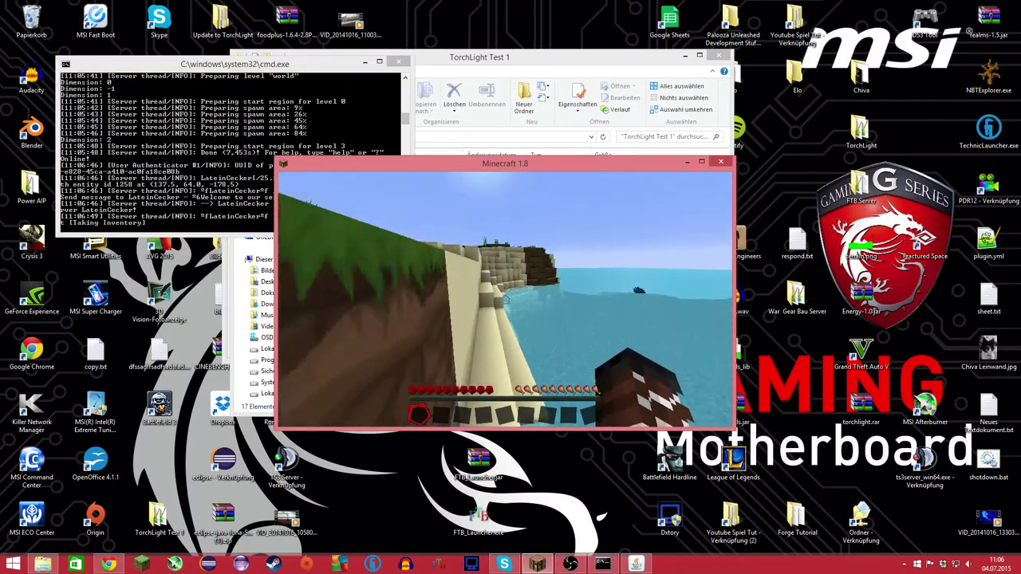
key("w")
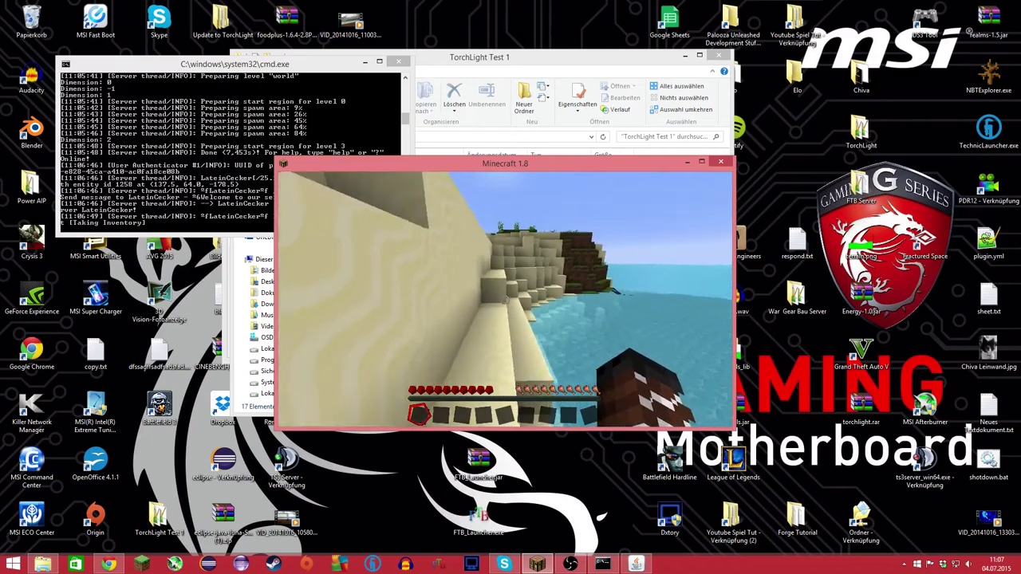
key("w")
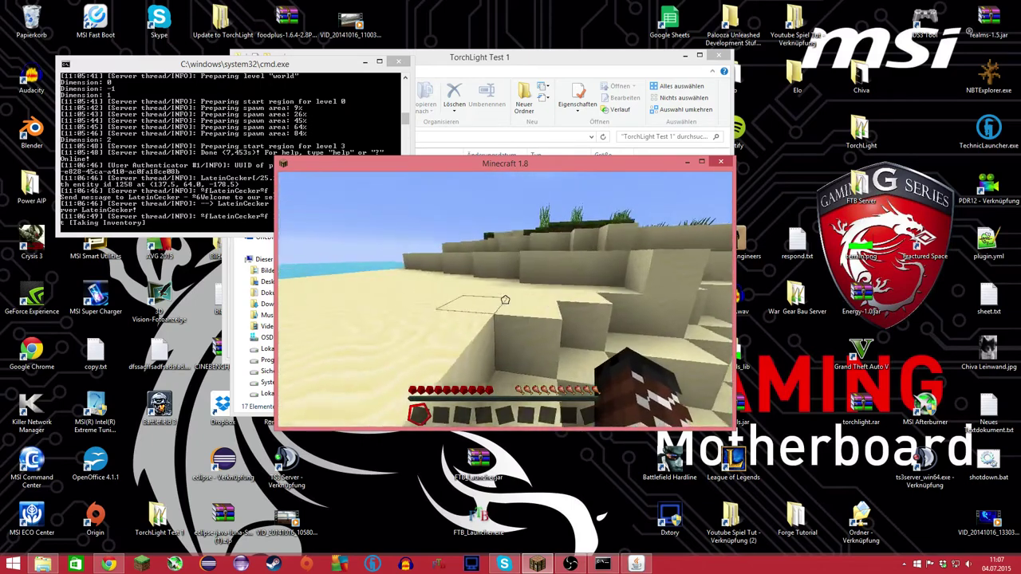
key("w")
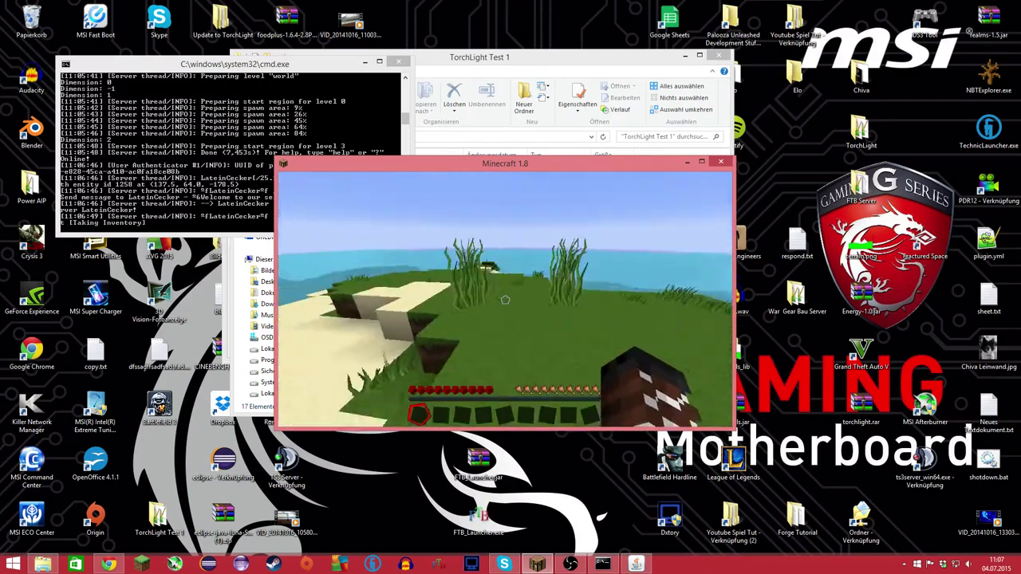
key("w")
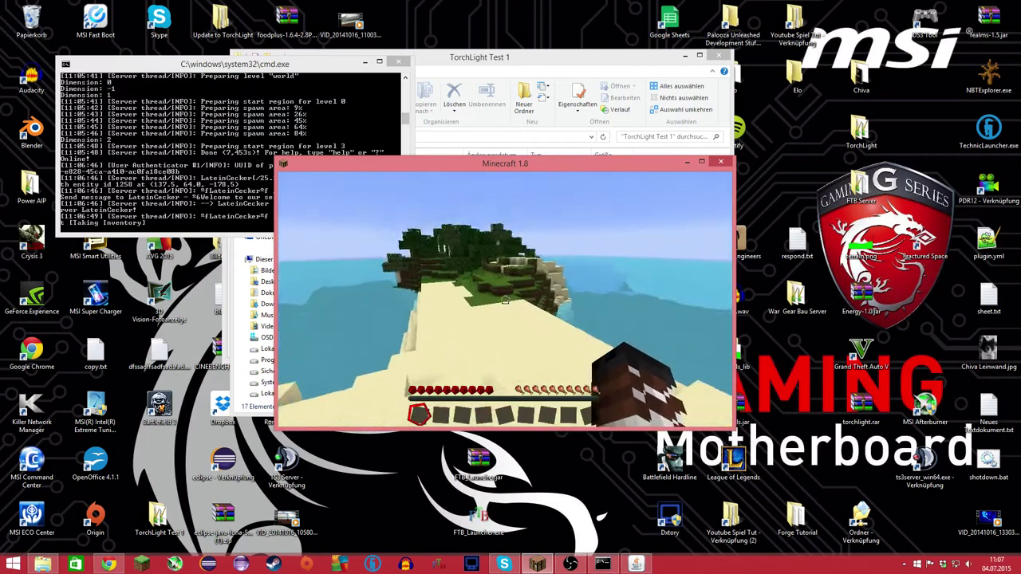
key("e")
key("e")
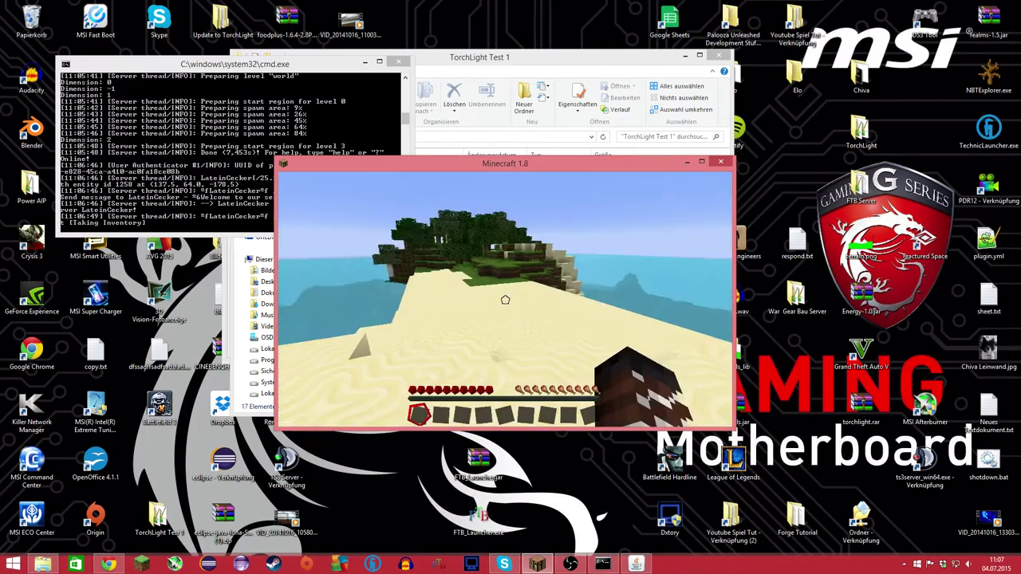
- Grant the joined player operator rights with the op command in the server console, and return to the game
key("e")
left_click(204, 174)
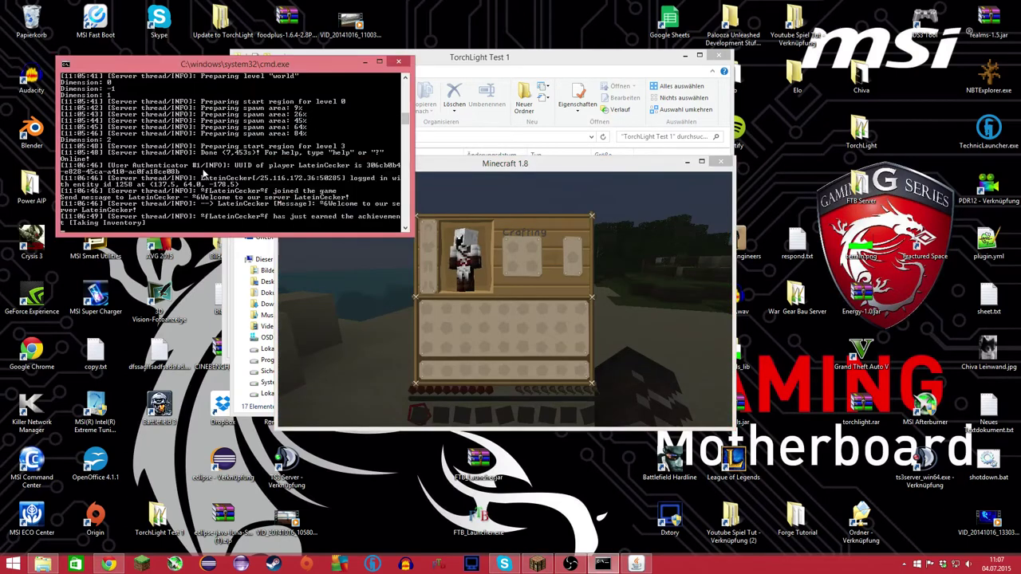
type("op LateinCecker")
key("Return")
left_click(344, 284)
key("e")
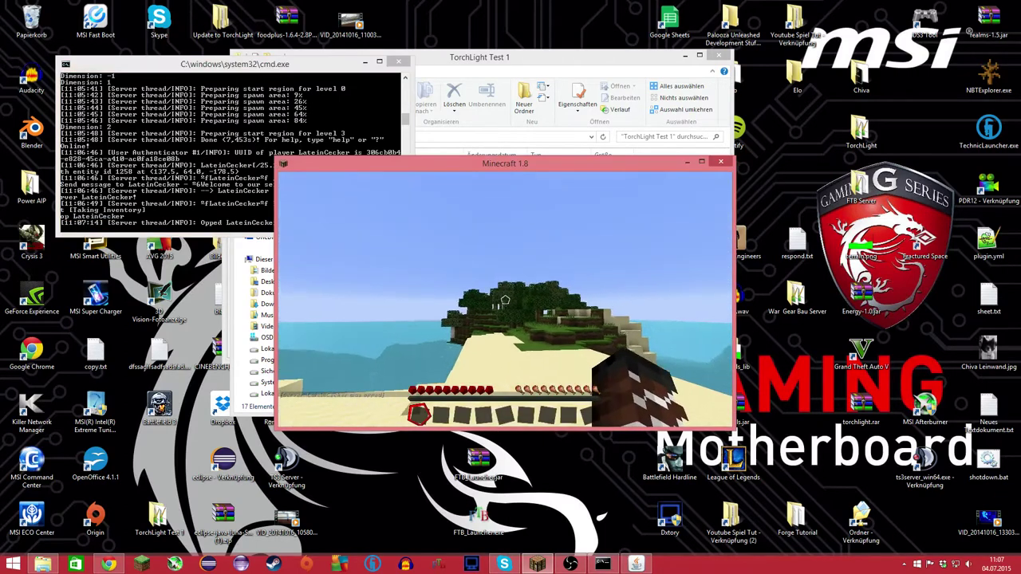
- Maximize the Minecraft window and return to the game with the inventory closed
key("e")
left_click(701, 161)
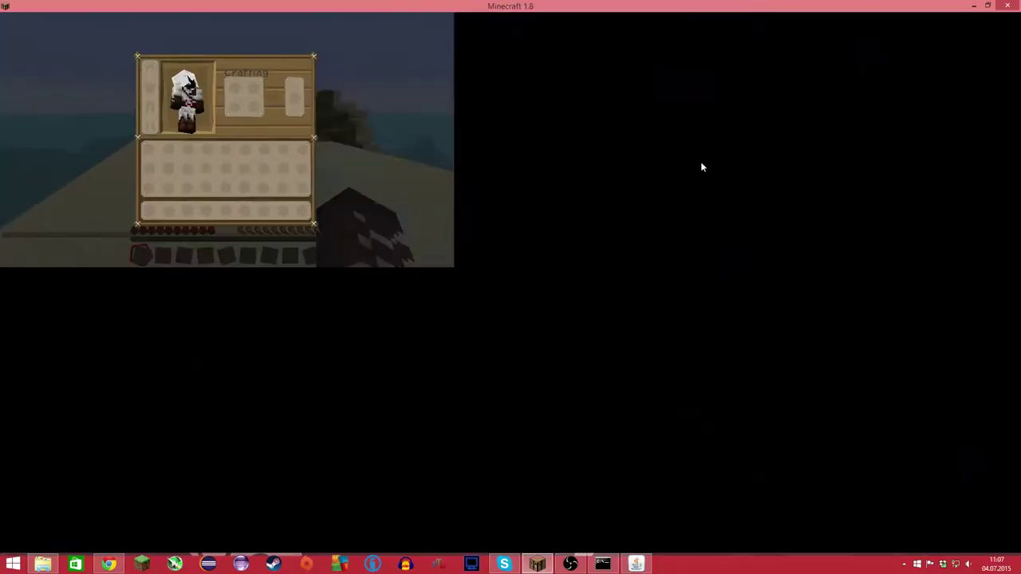
key("e")
- Walk across the island's grass and sand strip to its far end and back to inspect the terrain
key("w")
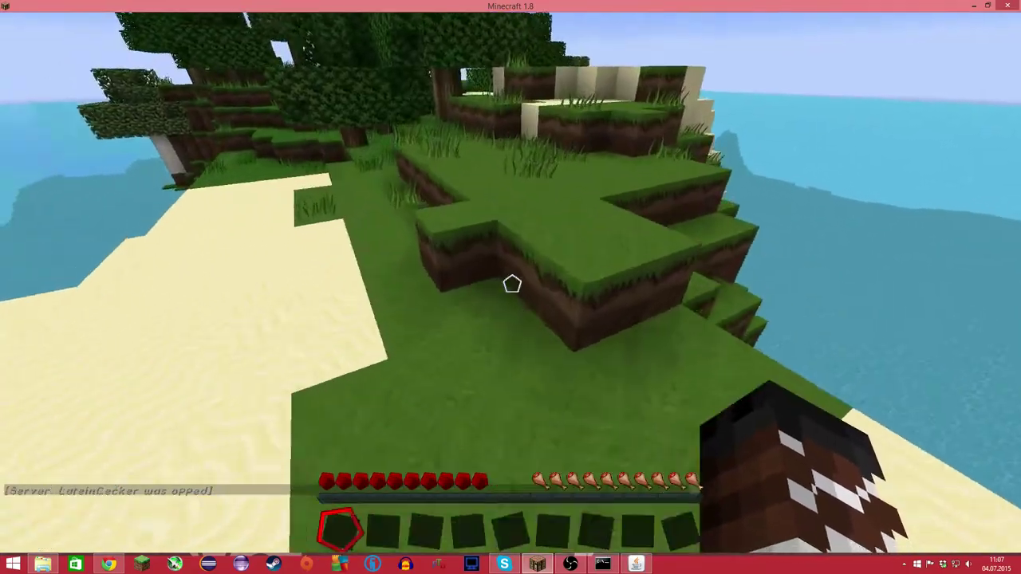
key("w")
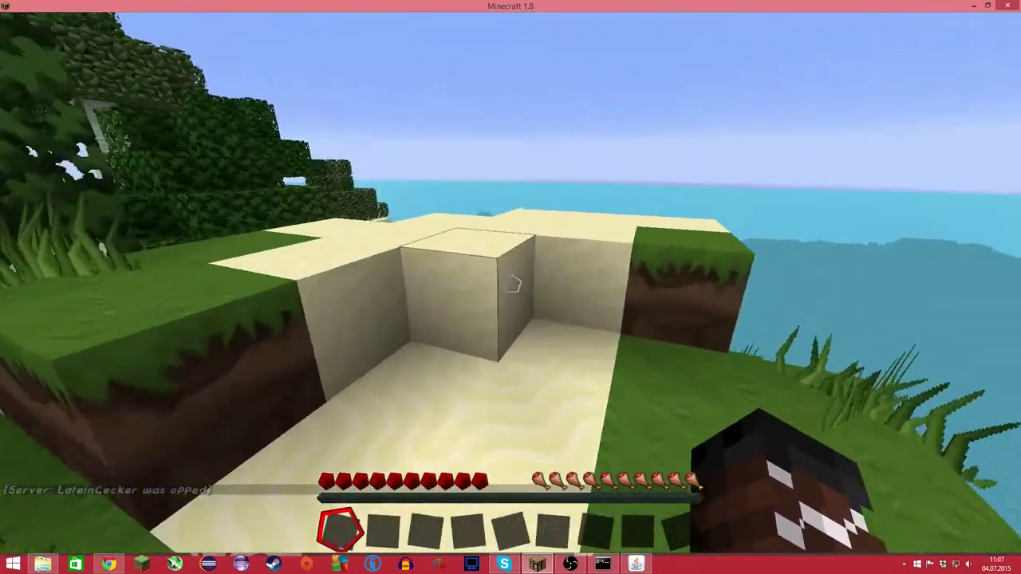
key("w")
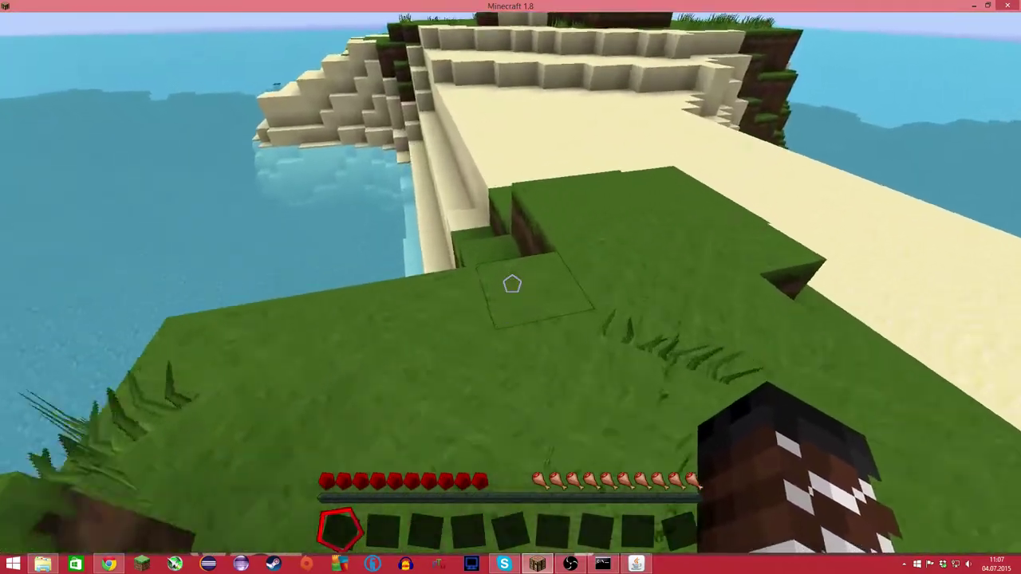
key("w")
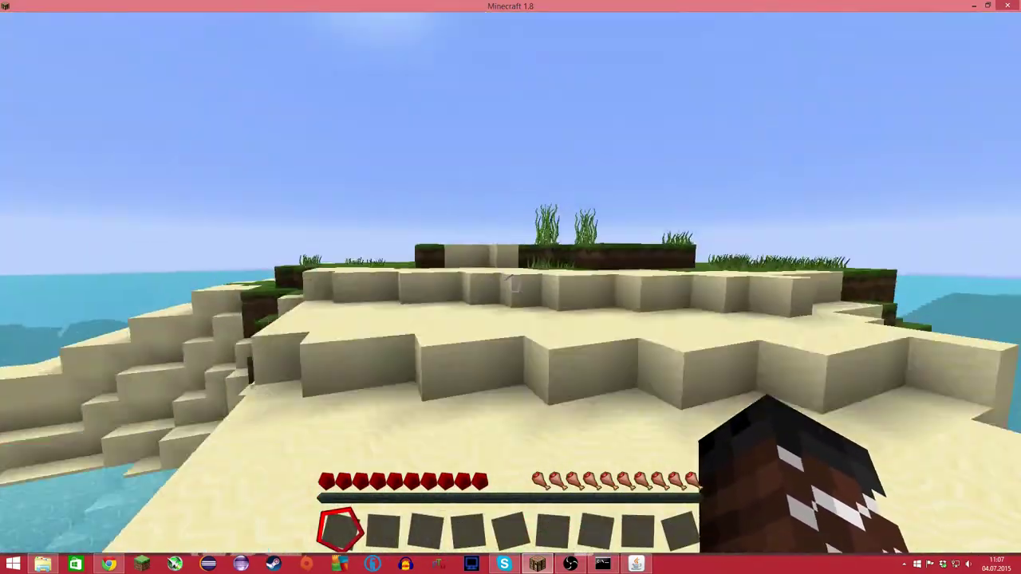
key("w")
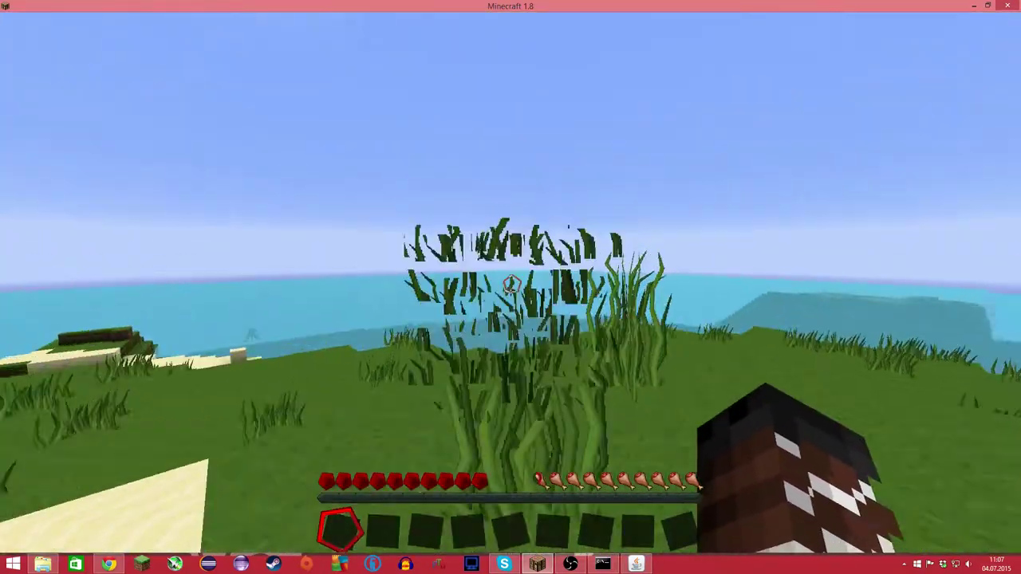
key("w")
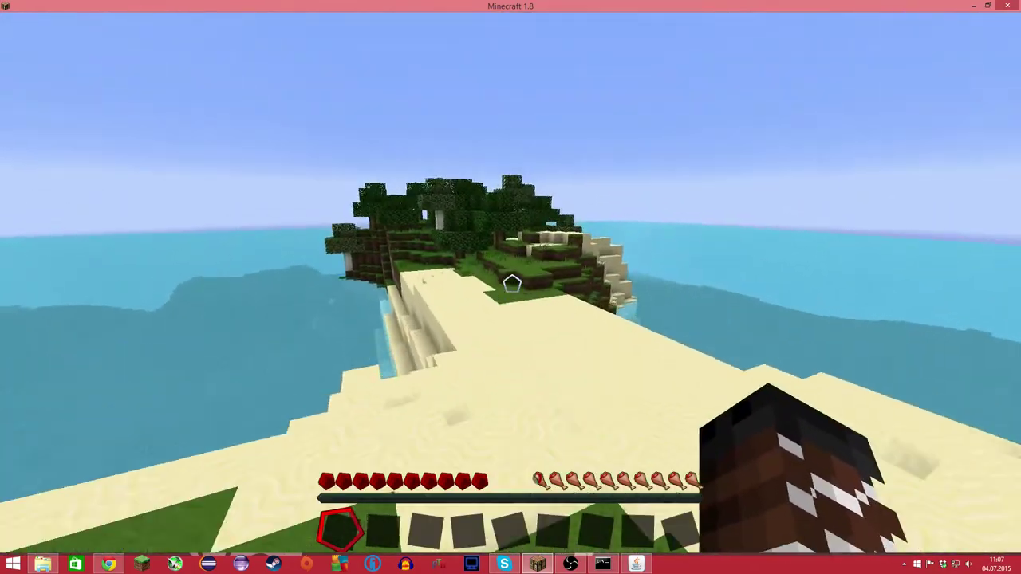
key("w")
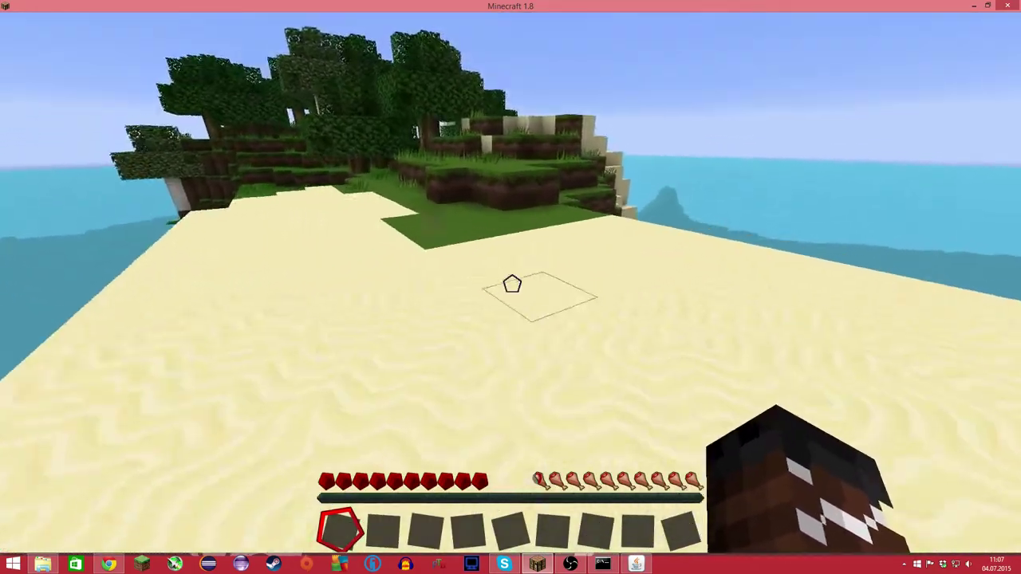
key("w")
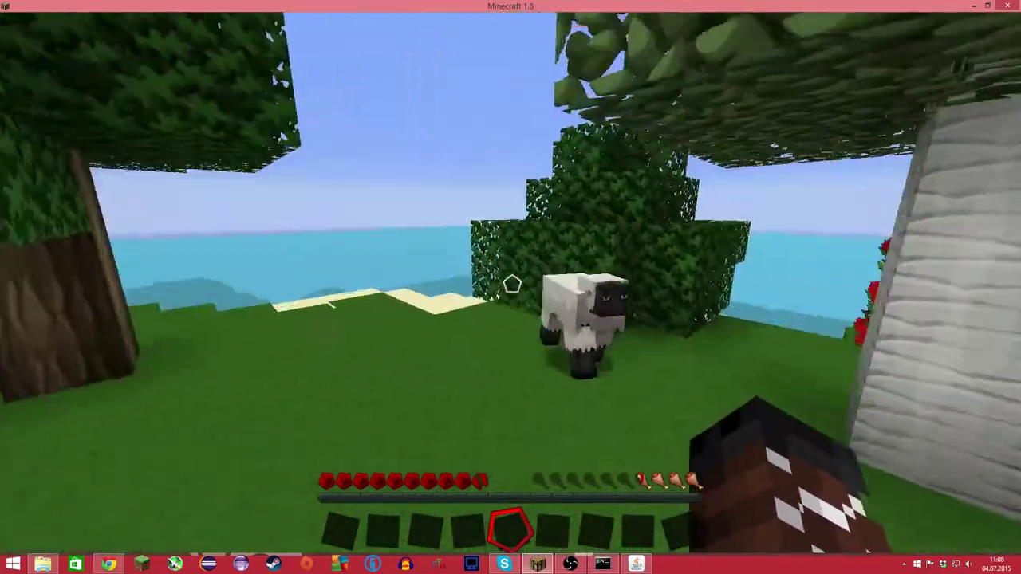
- Walk through the island's forest and along its edge to examine the trees, plants and animals
key("w")
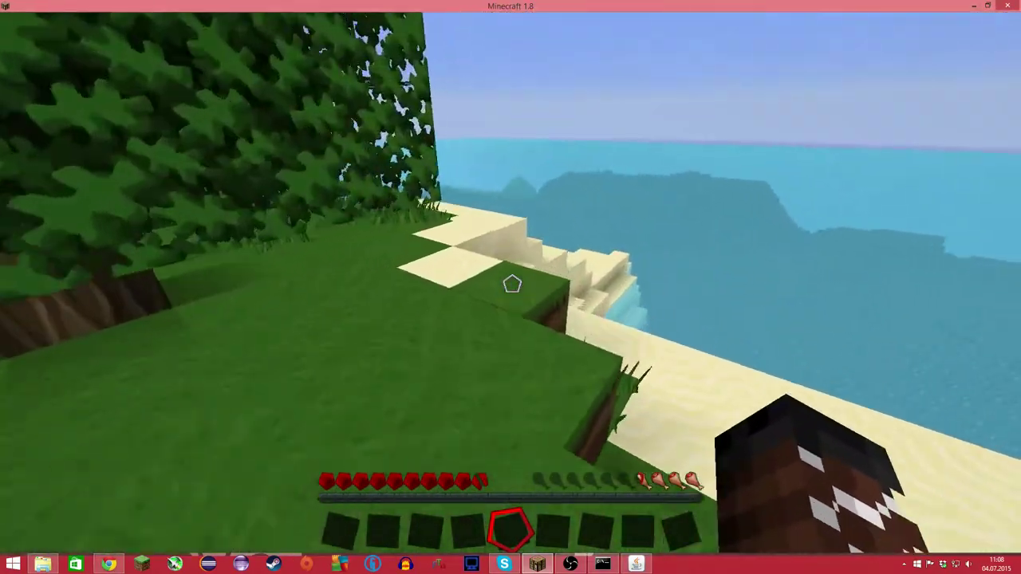
key("w")
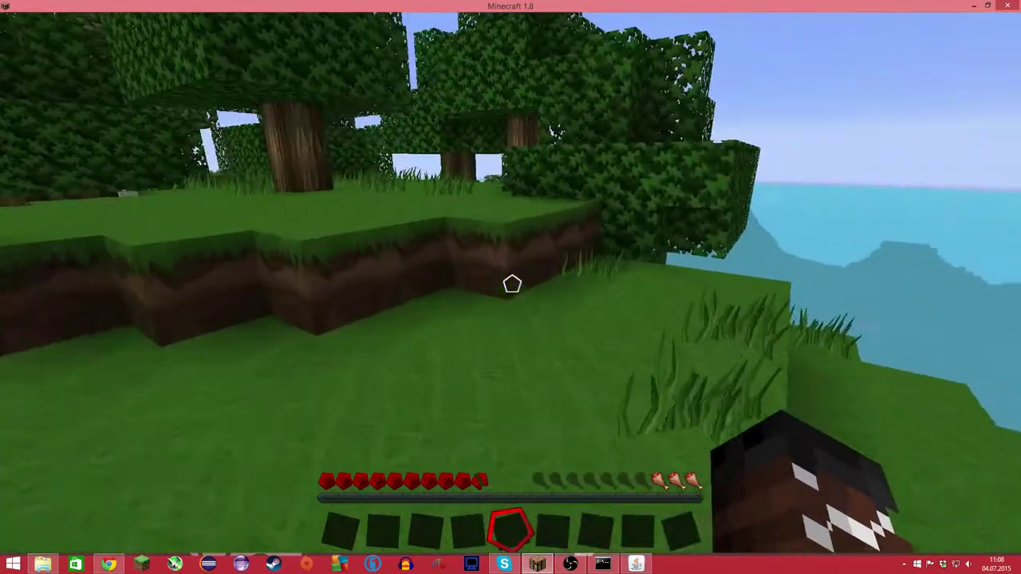
key("w")
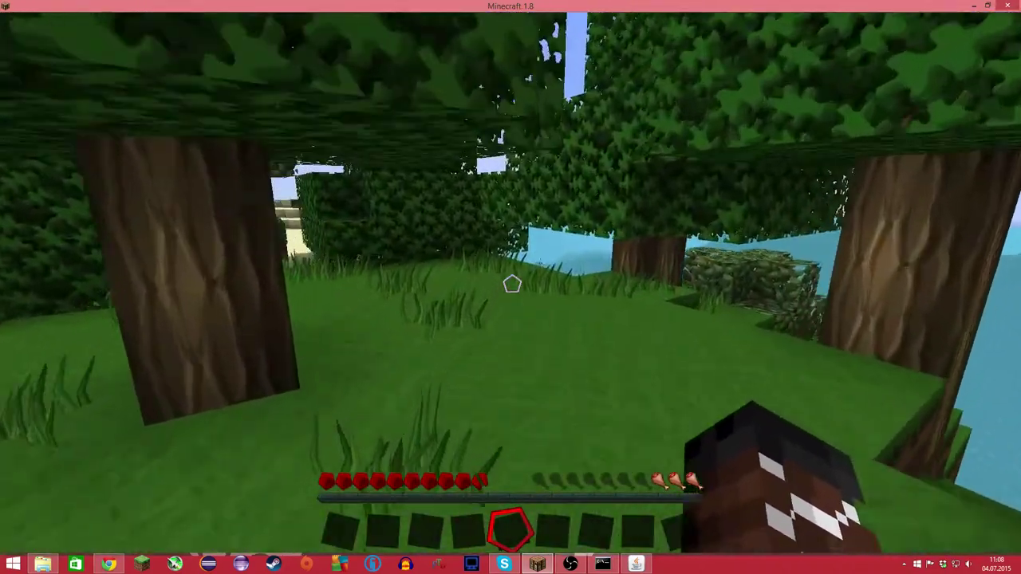
key("w")
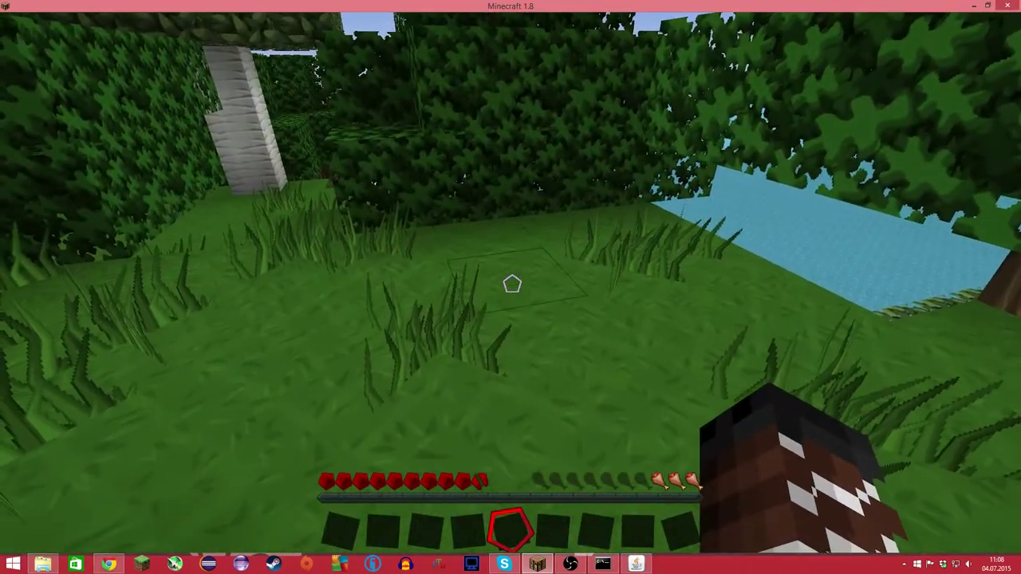
key("w")
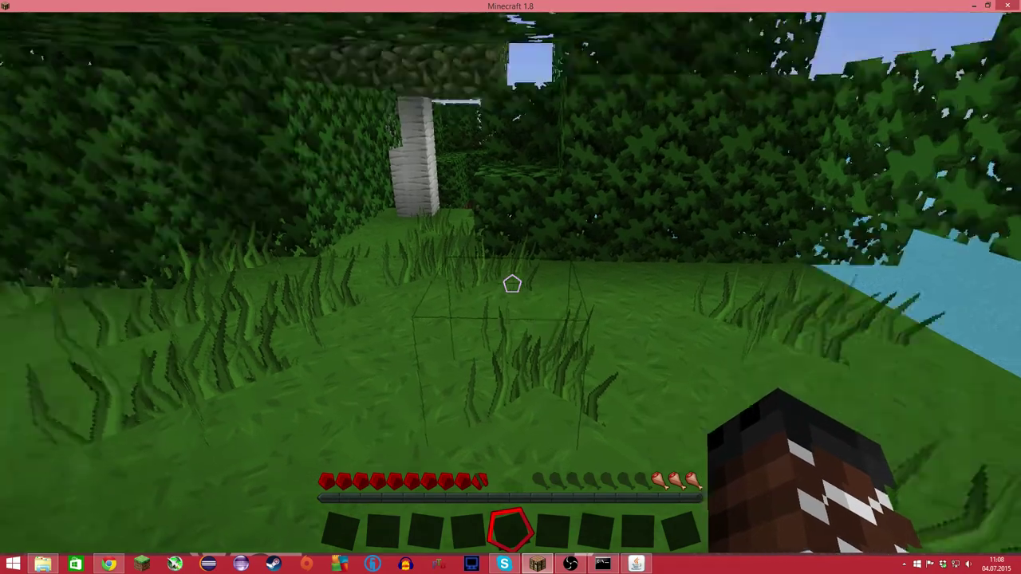
key("w")
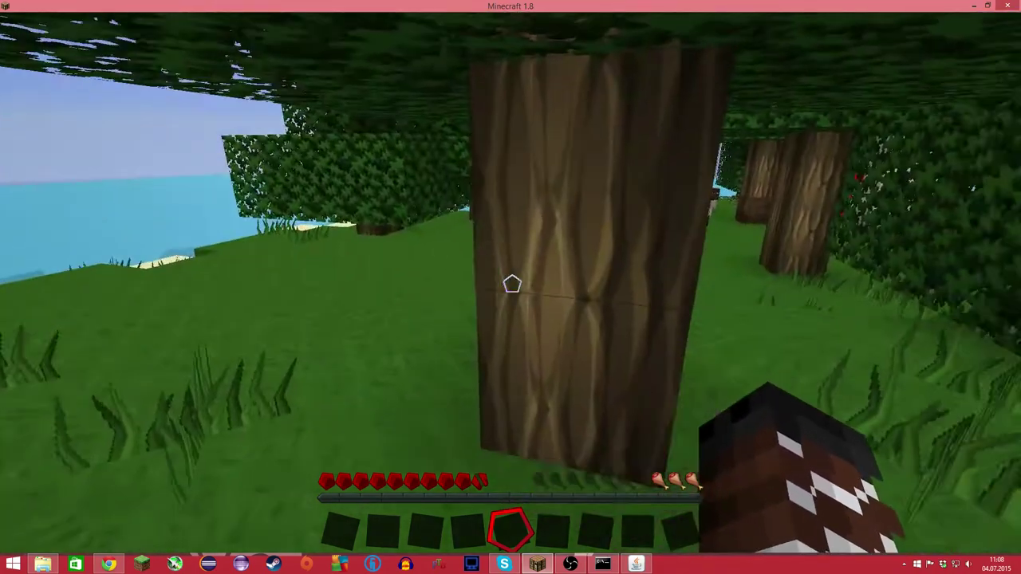
key("w")
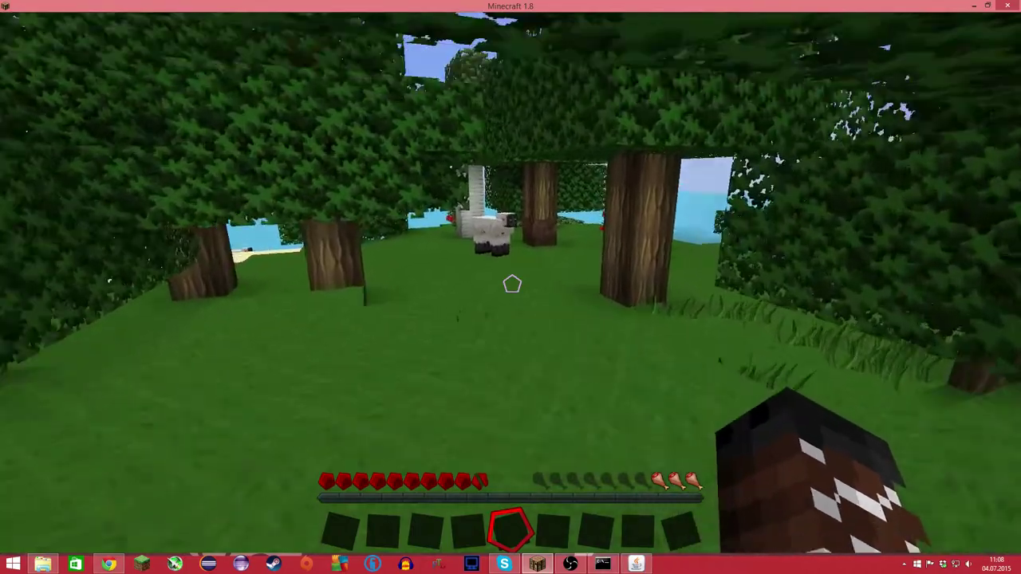
key("w")
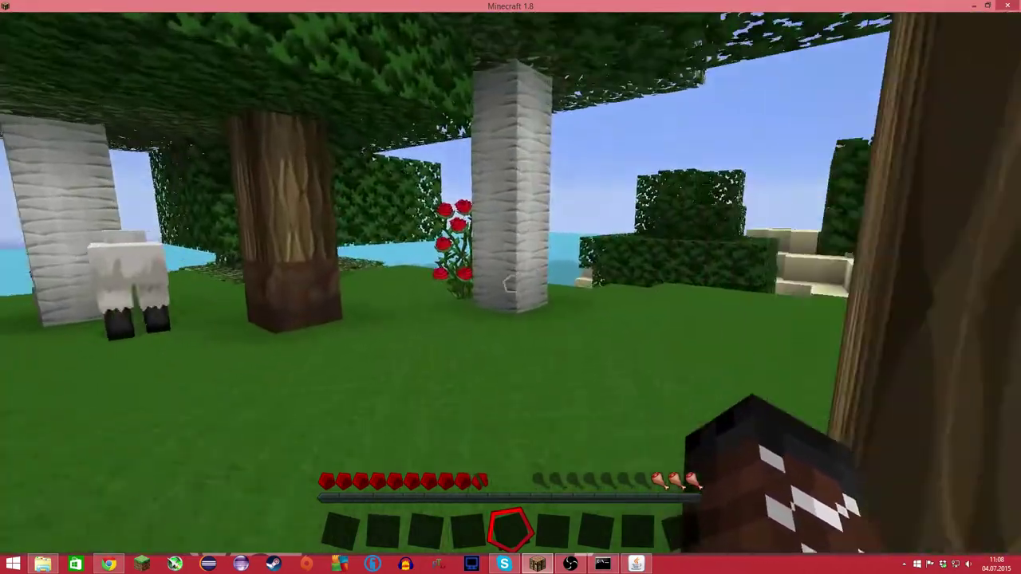
- Break and collect two rose bushes beside the birch tree
left_click(512, 284)
key("w")
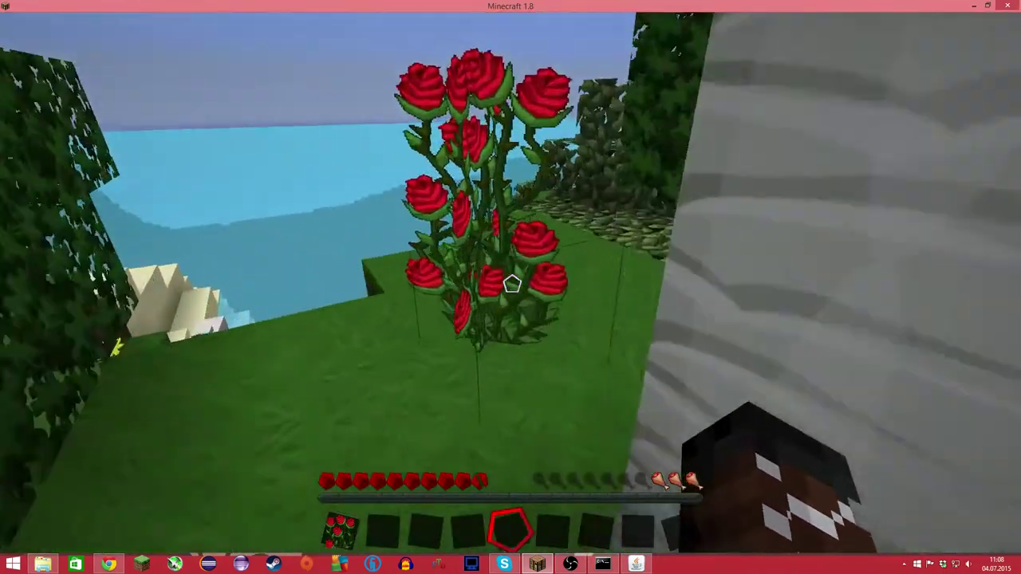
left_click(512, 284)
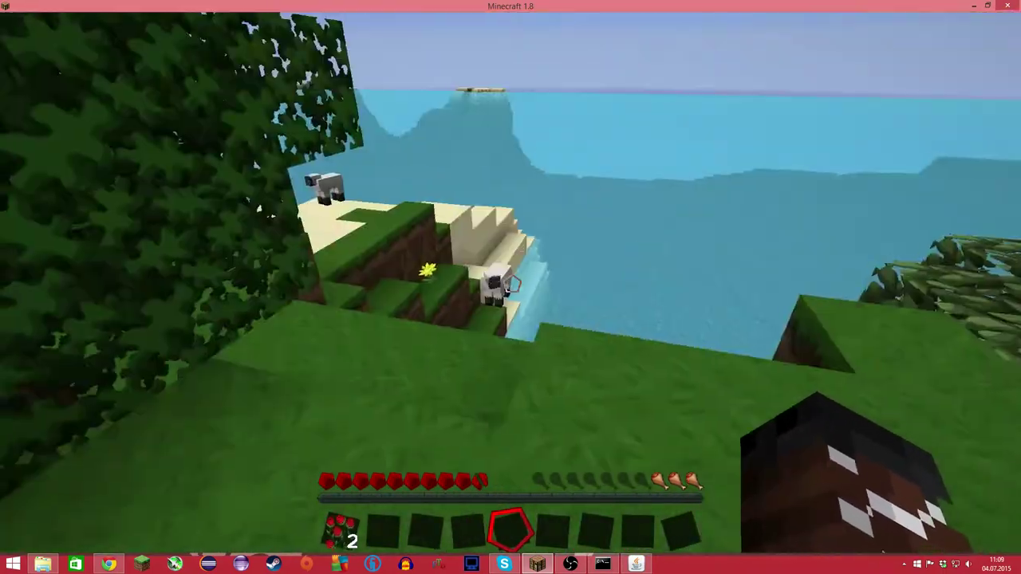
- Split the rose bush stack between the first two hotbar slots, hold one briefly, and switch to an empty slot
key("e")
right_click(396, 427)
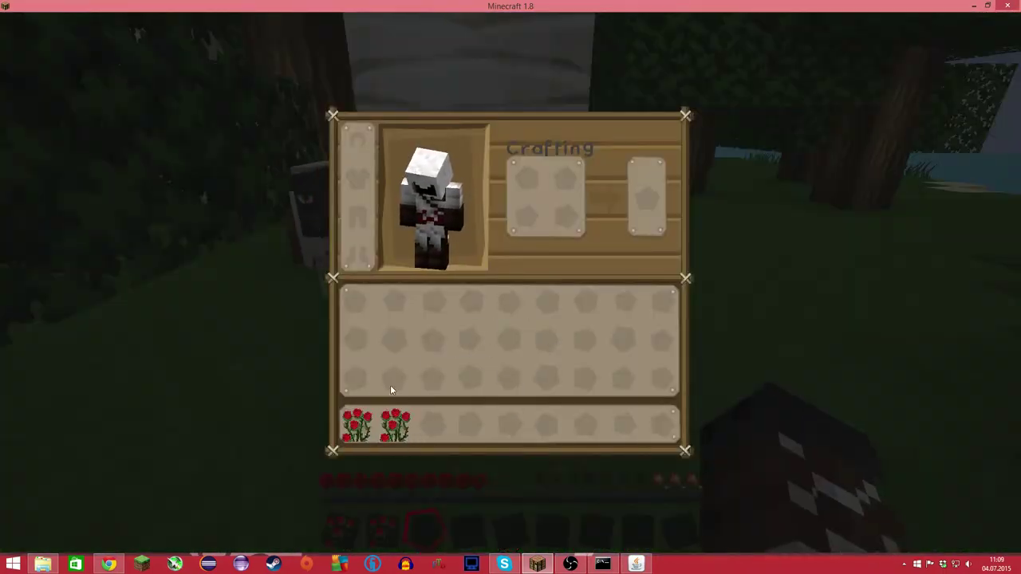
key("e")
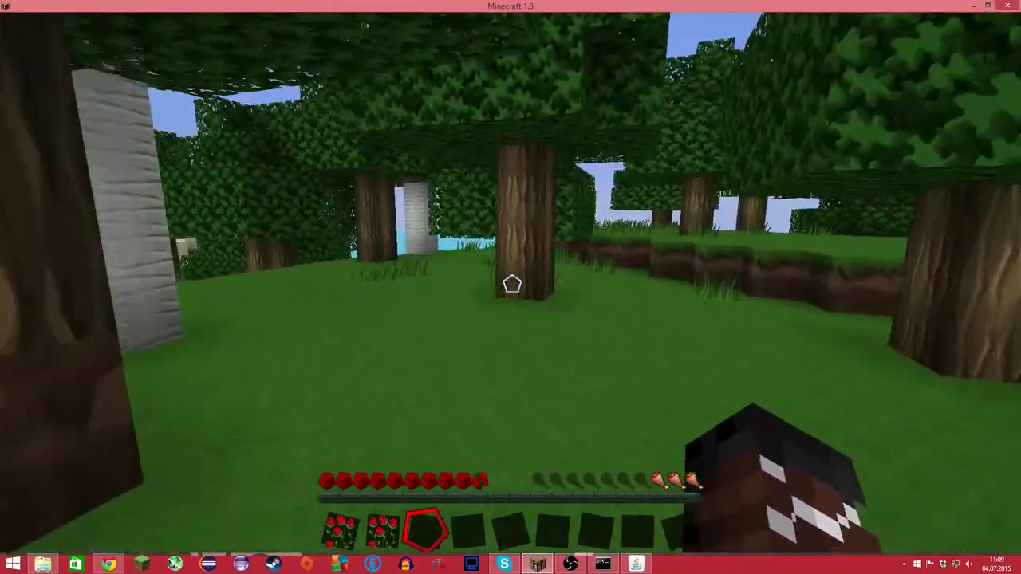
scroll(512, 285, "up", 2)
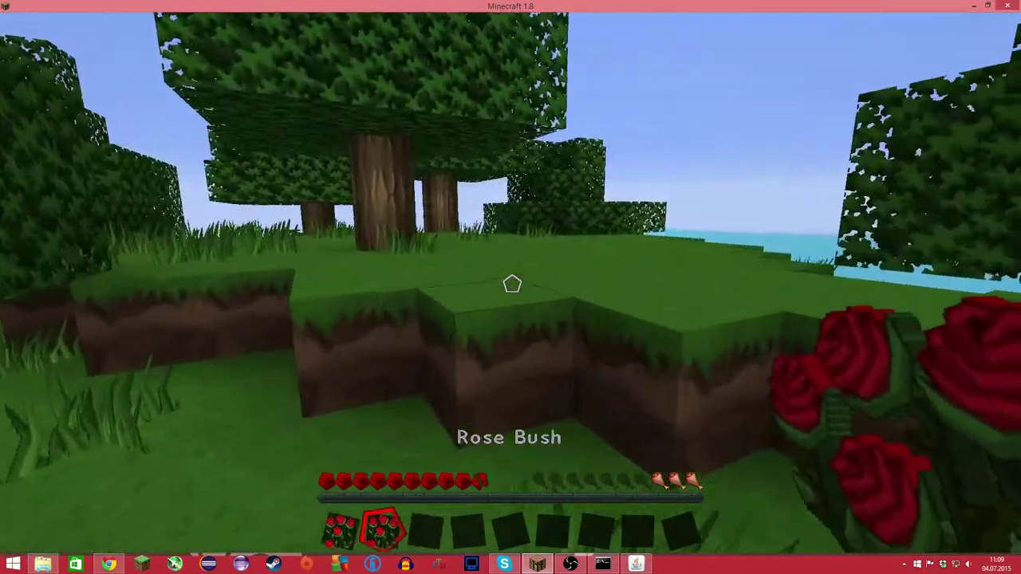
scroll(512, 285, "down", 1)
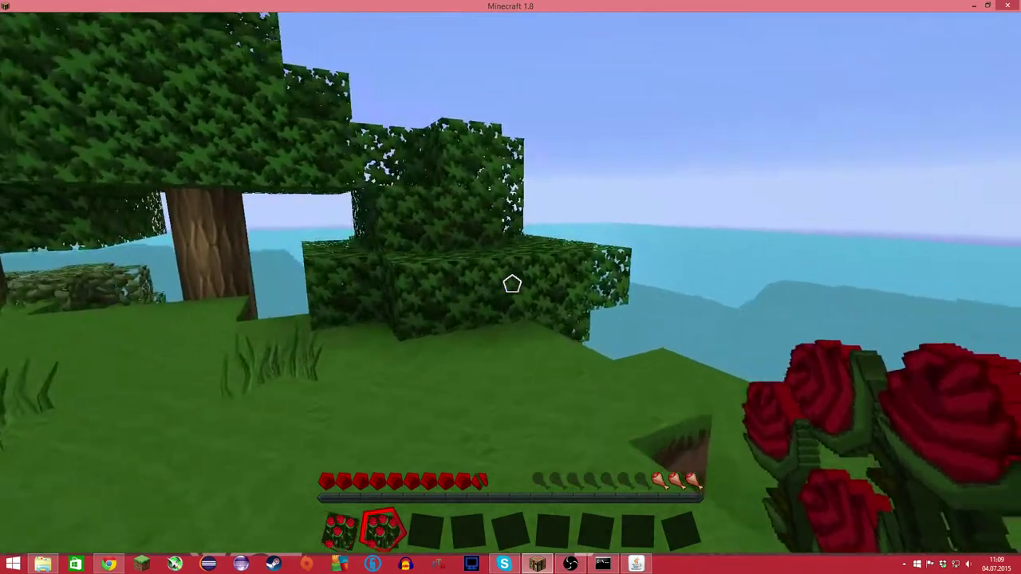
scroll(512, 285, "down", 1)
- Switch the player to creative mode with the chat command /gamemode 1
key("t")
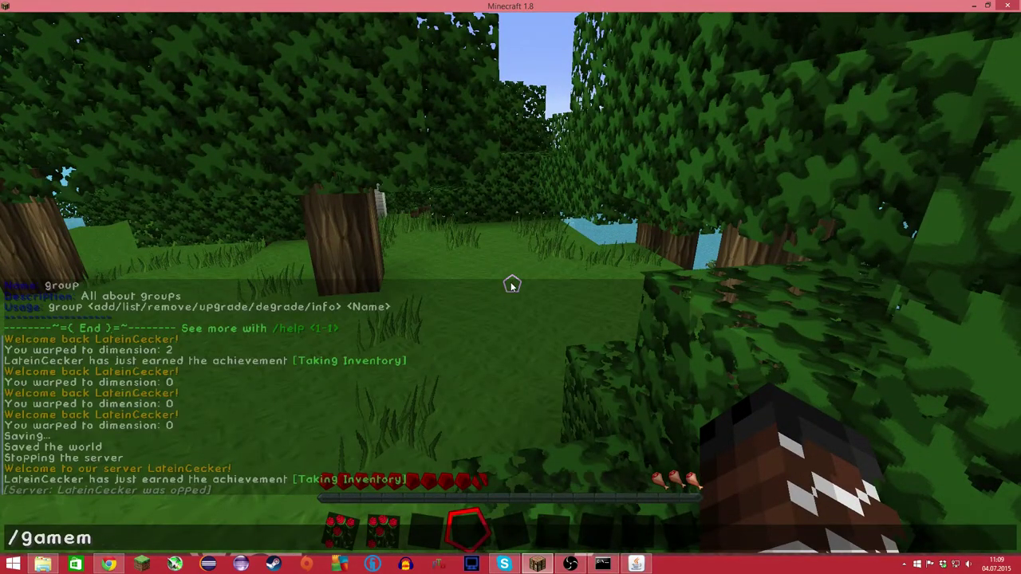
type("/gamemode 1")
key("Return")
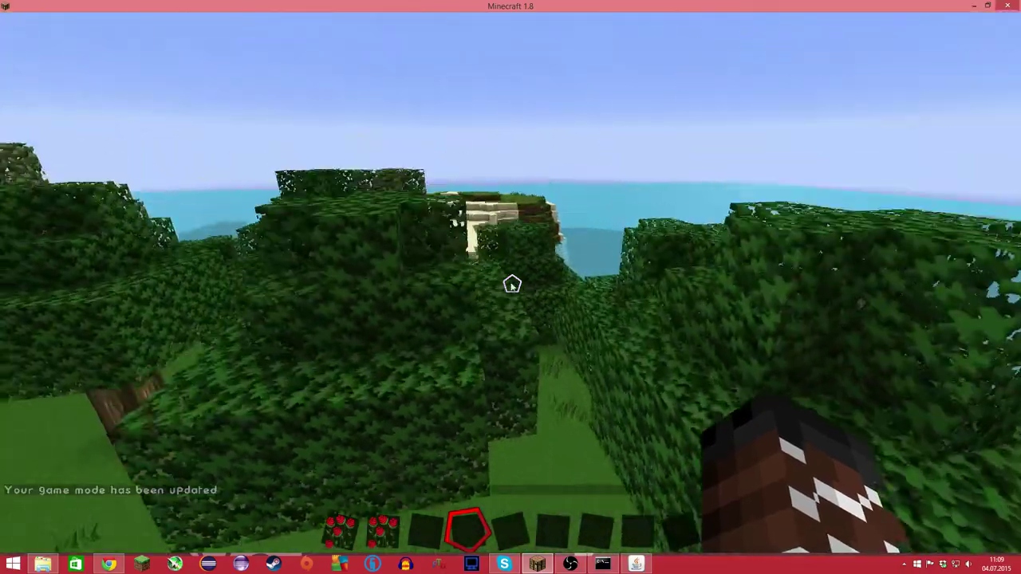
- Clear the rose bushes out of the creative inventory's hotbar and return to the game
key("e")
left_click(377, 392)
key("e")
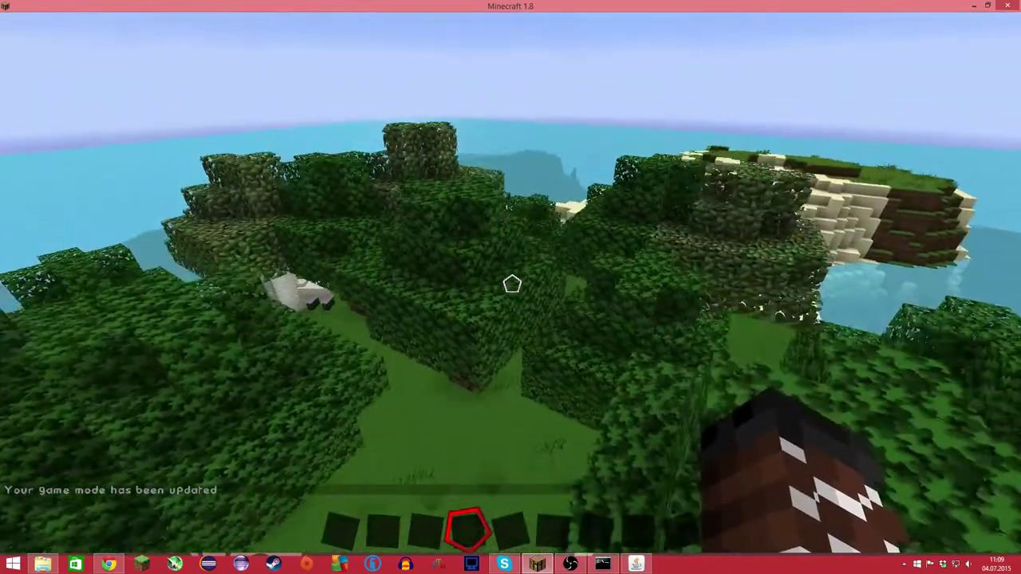
- Fly over the forest and the sand strip to inspect the island from above in creative mode
key("w")
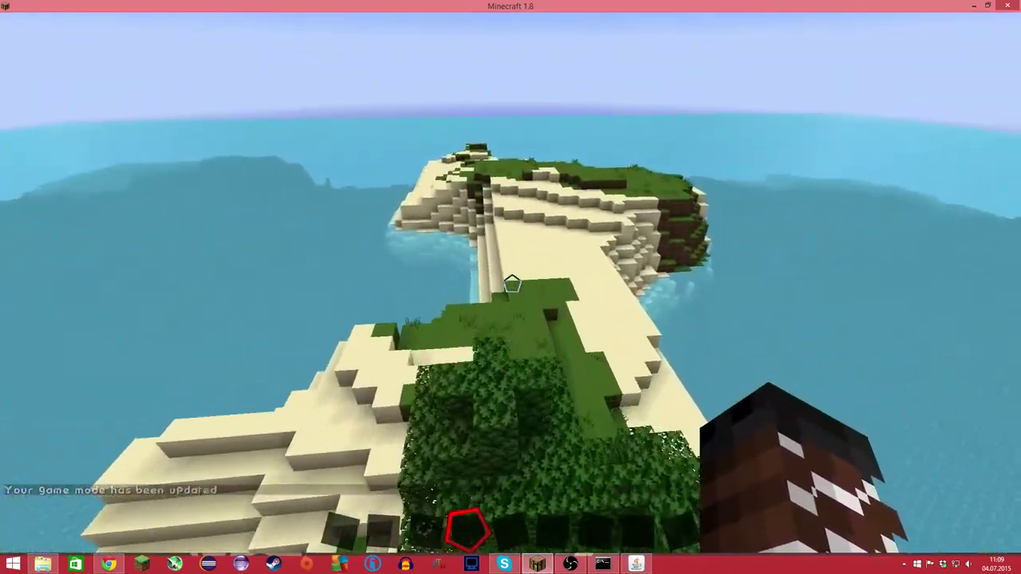
key("w")
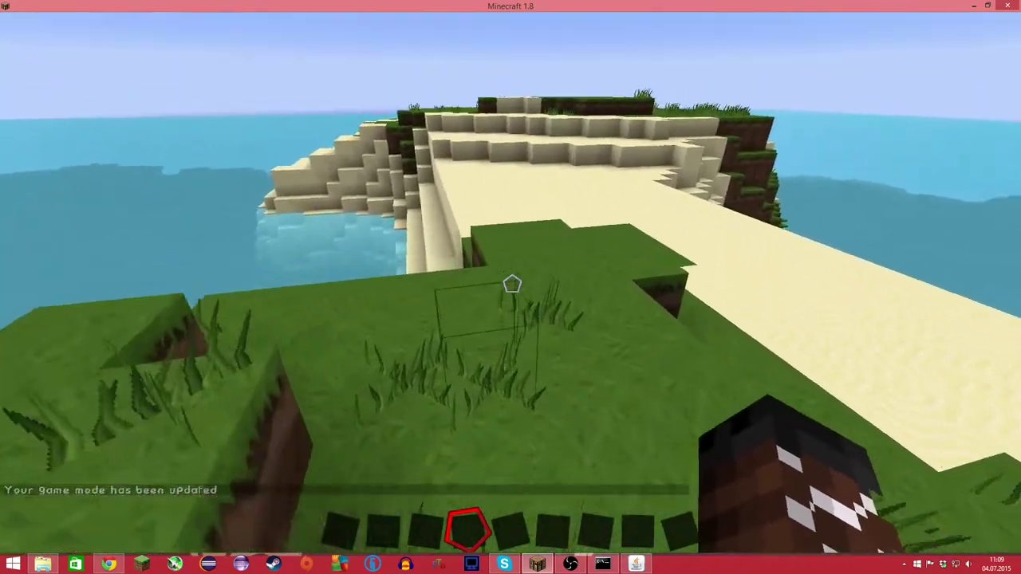
key("w")
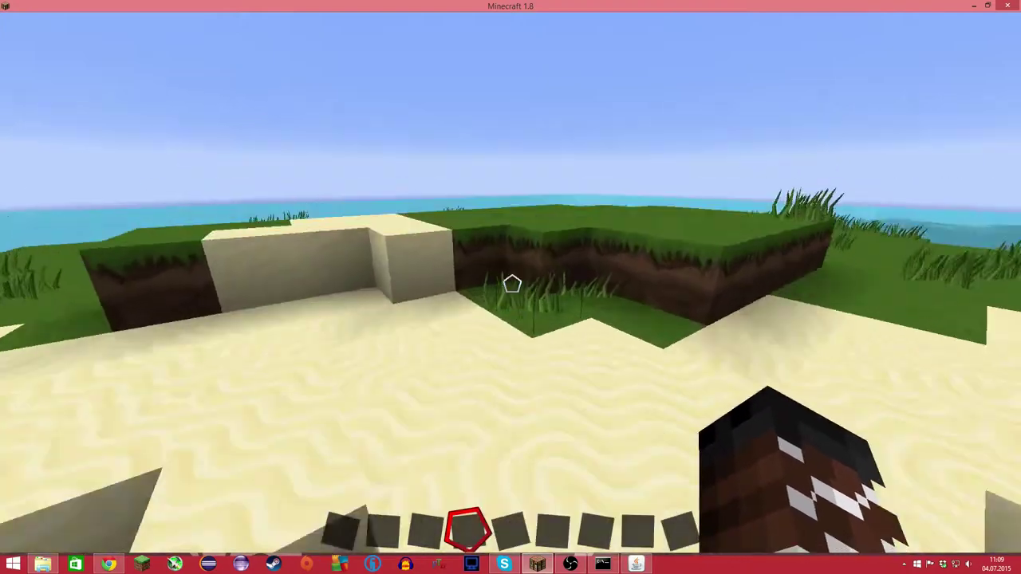
key("w")
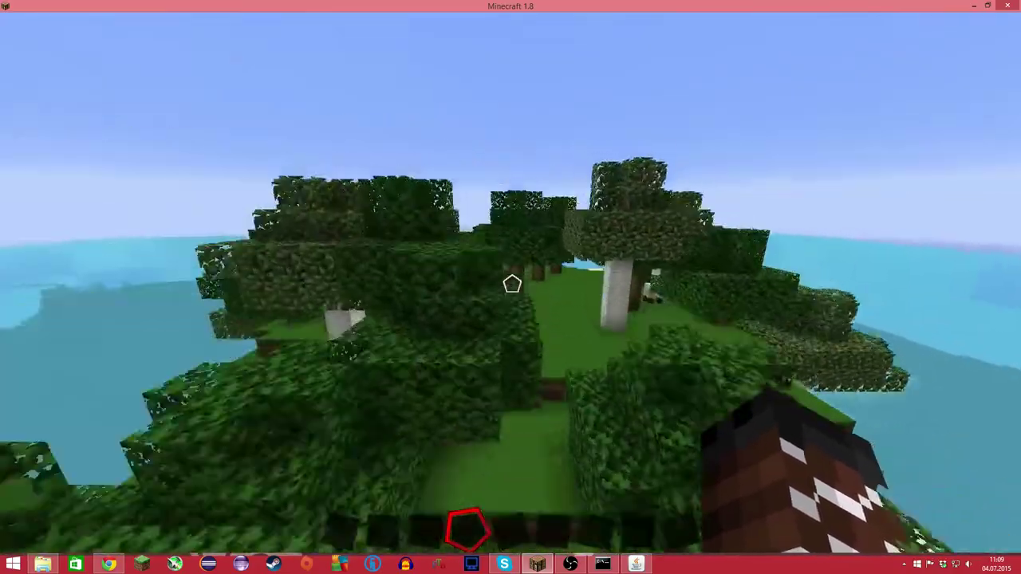
key("w")
key("w")
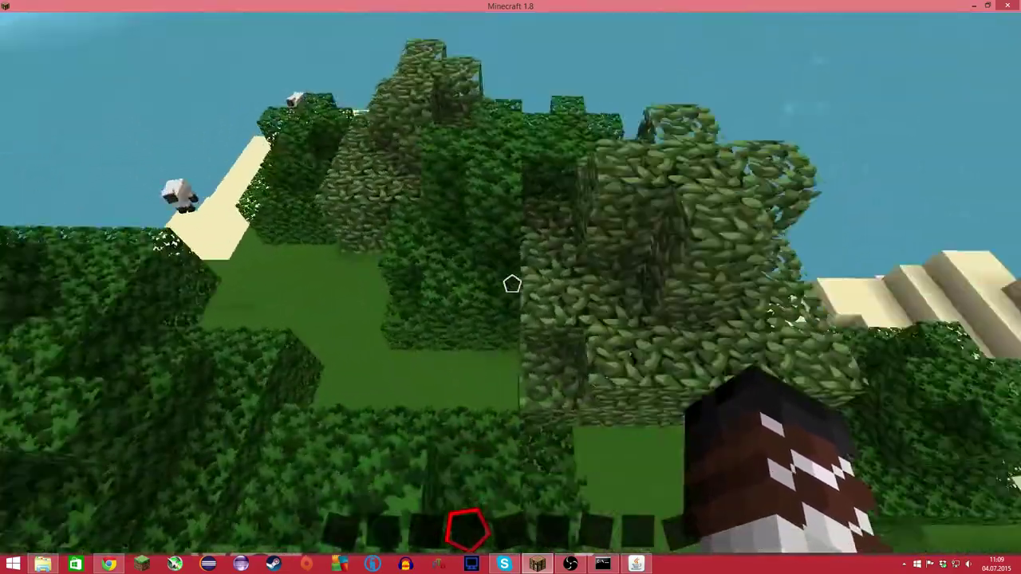
key("w")
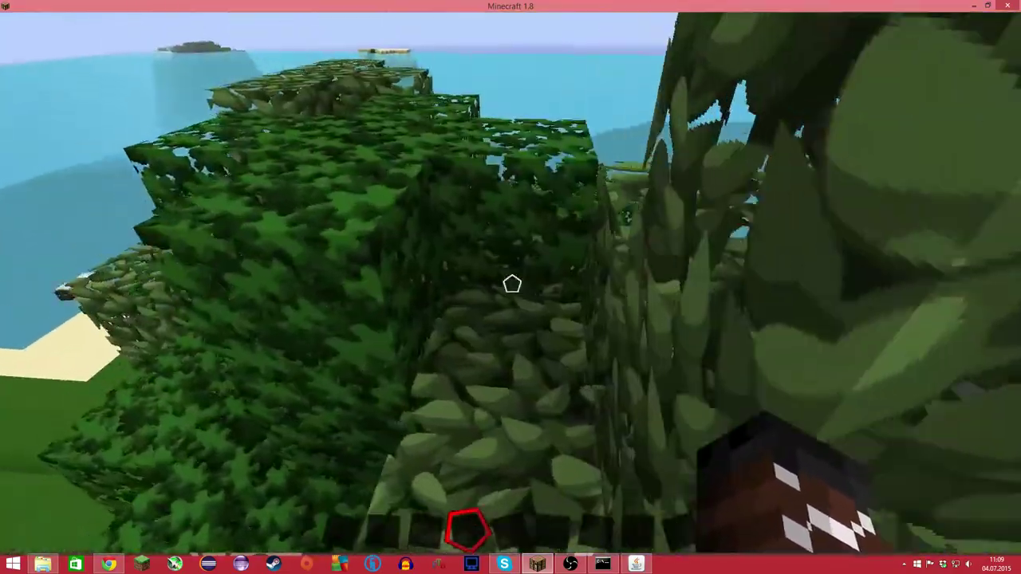
key("w")
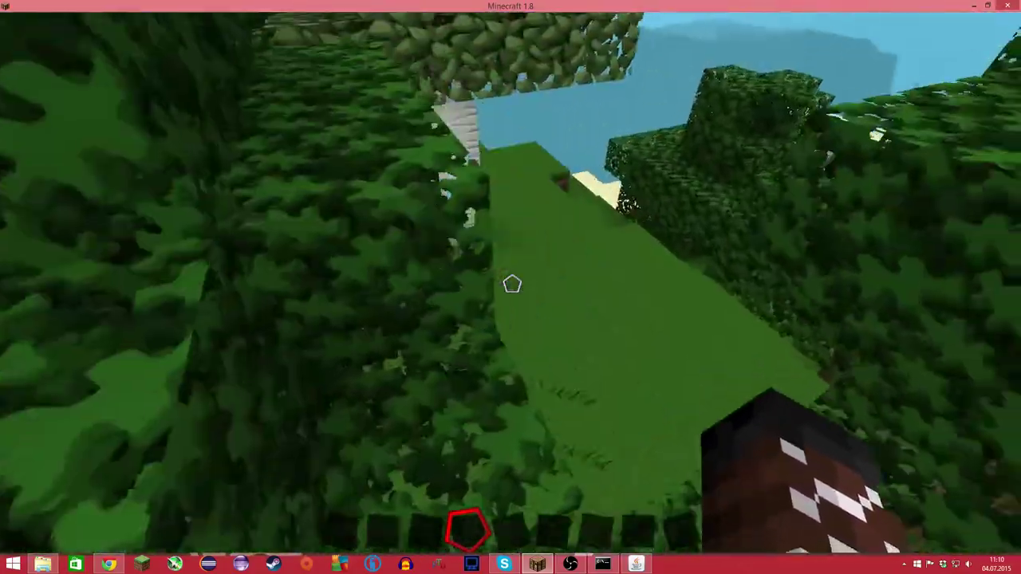
- List the server's installed addons with a chat command from the grassy edge overlooking the sand strip
key("w")
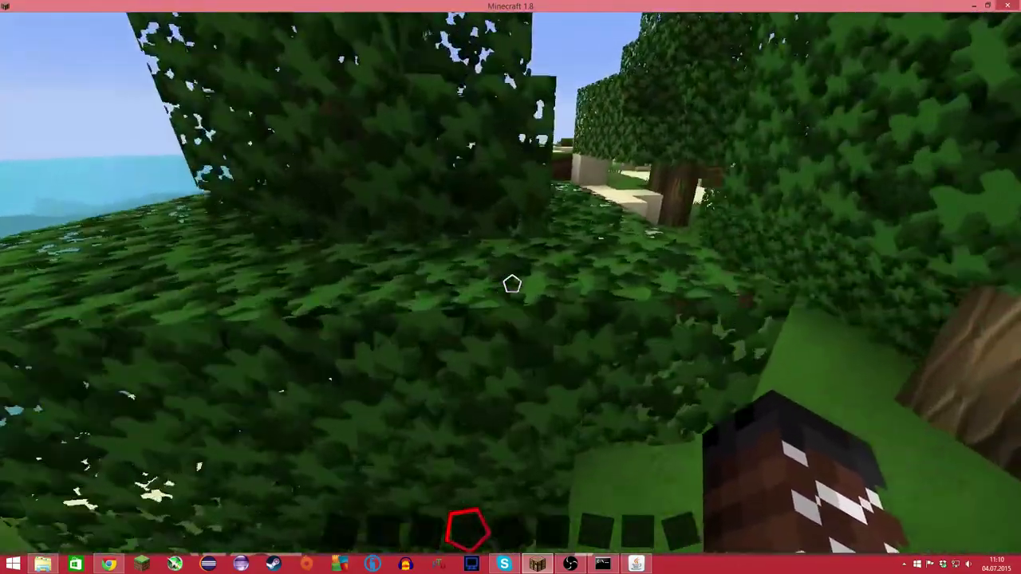
key("w")
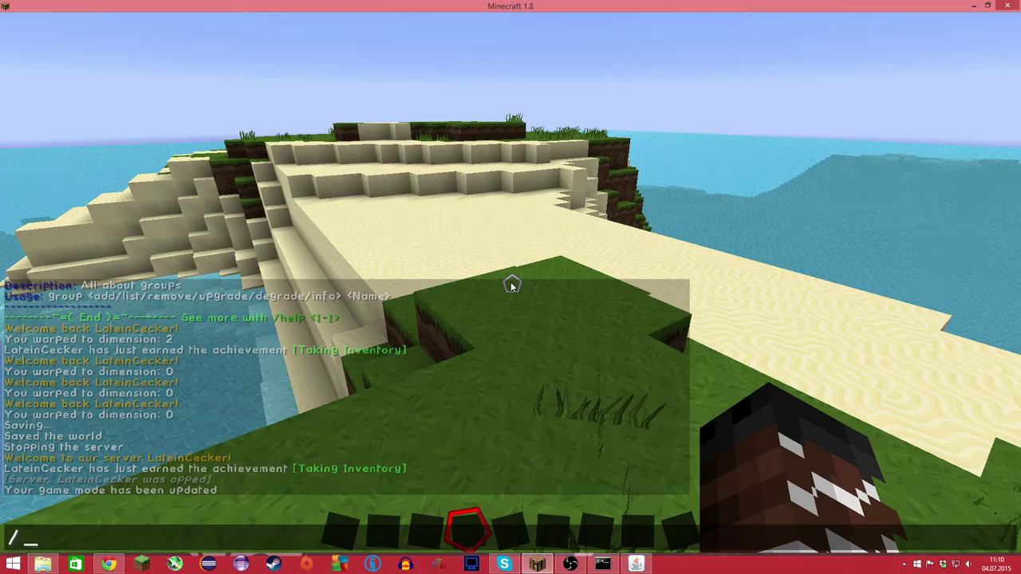
key("w")
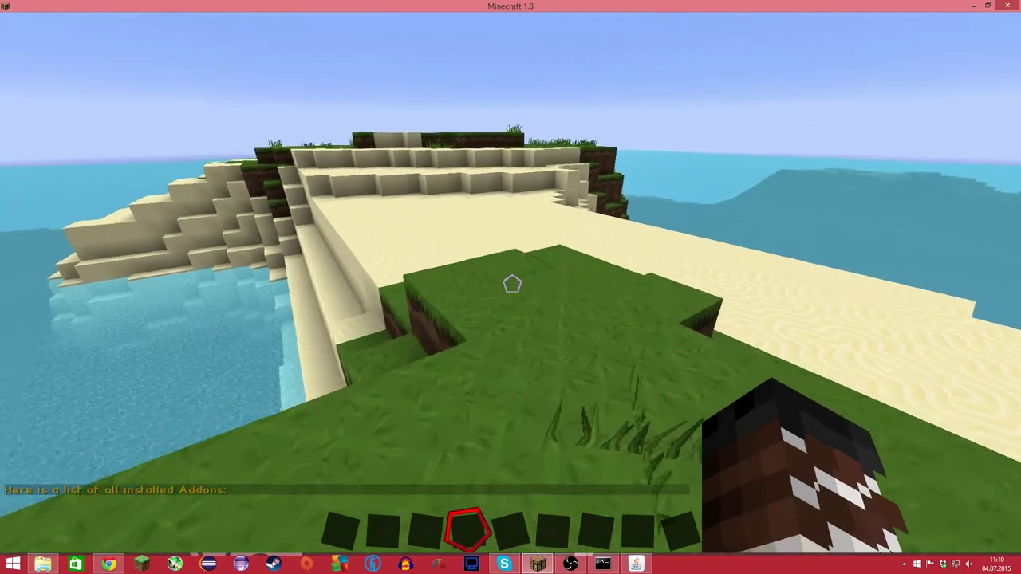
- Fly back and forth between the grassy hill, the sand strip and the forest to examine the island
key("w")
key("w")
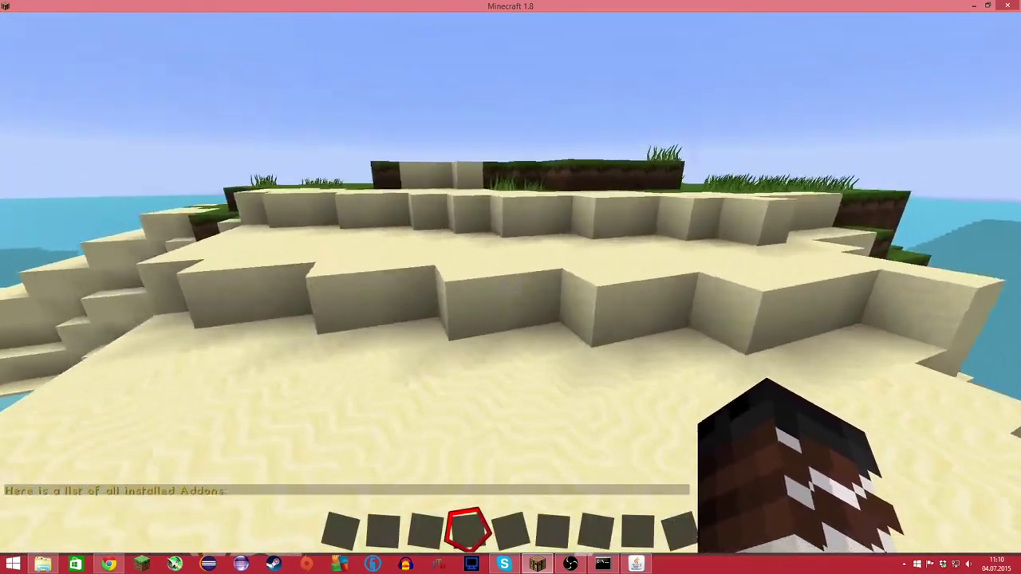
key("w")
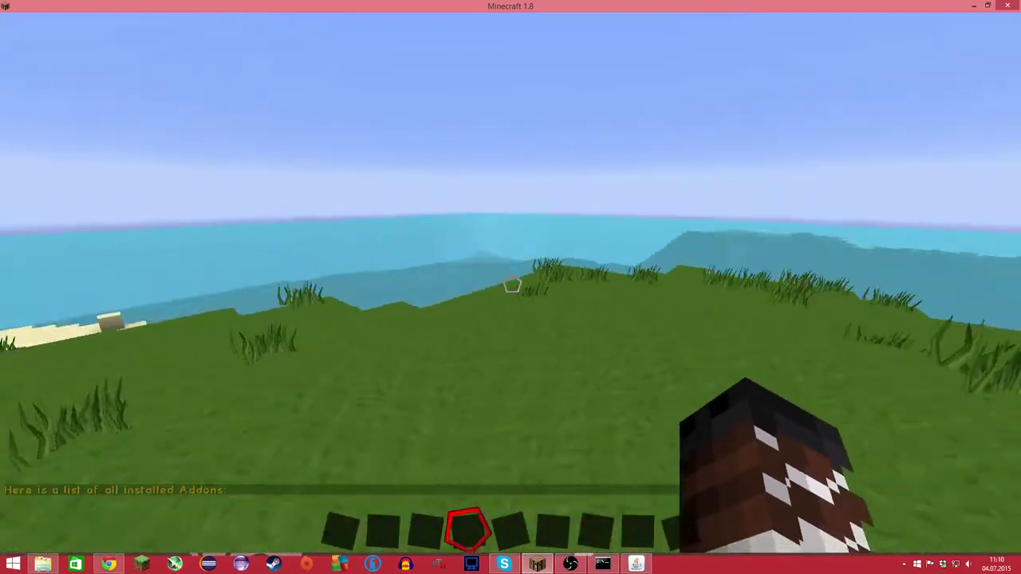
key("w")
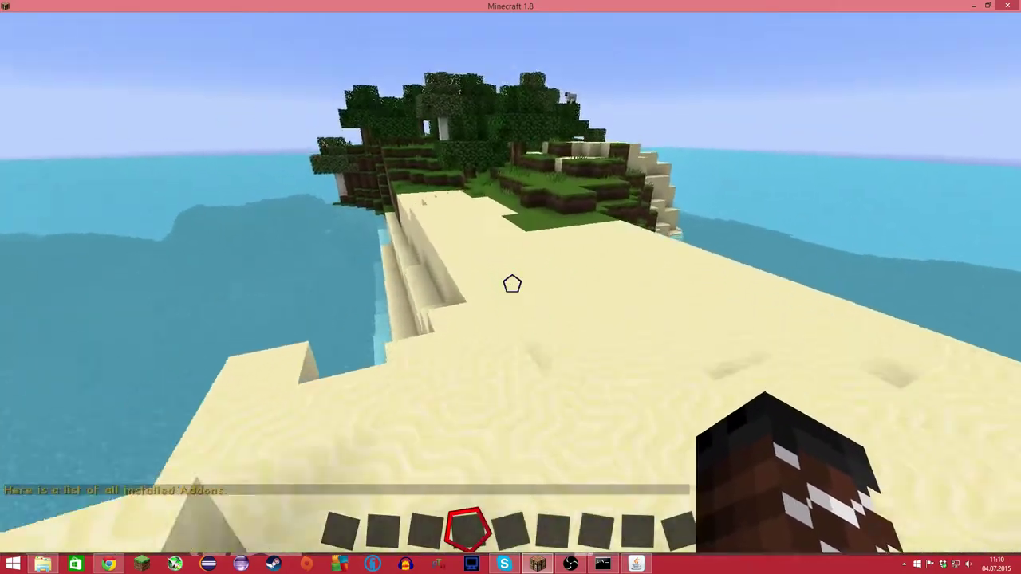
key("w")
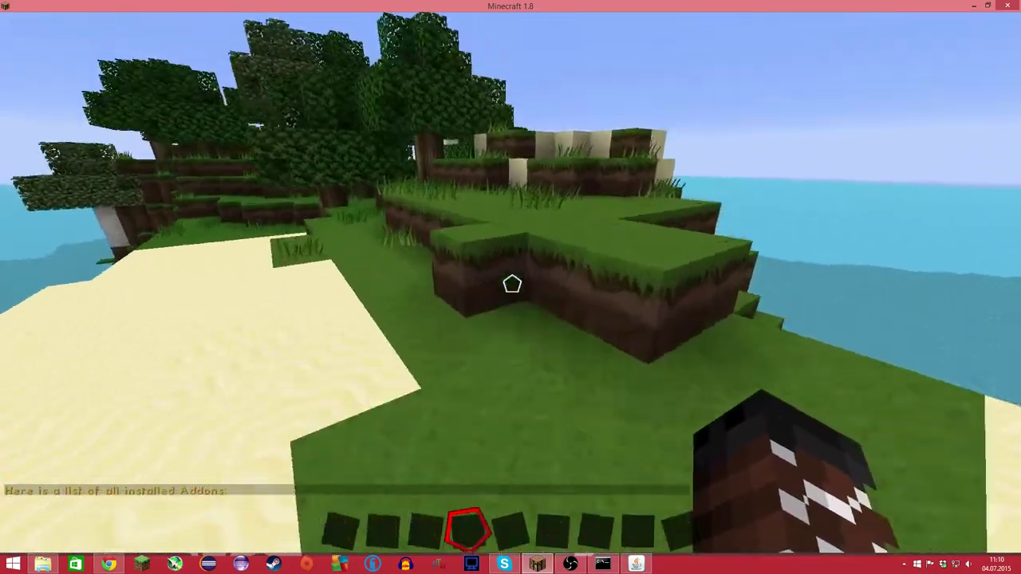
key("w")
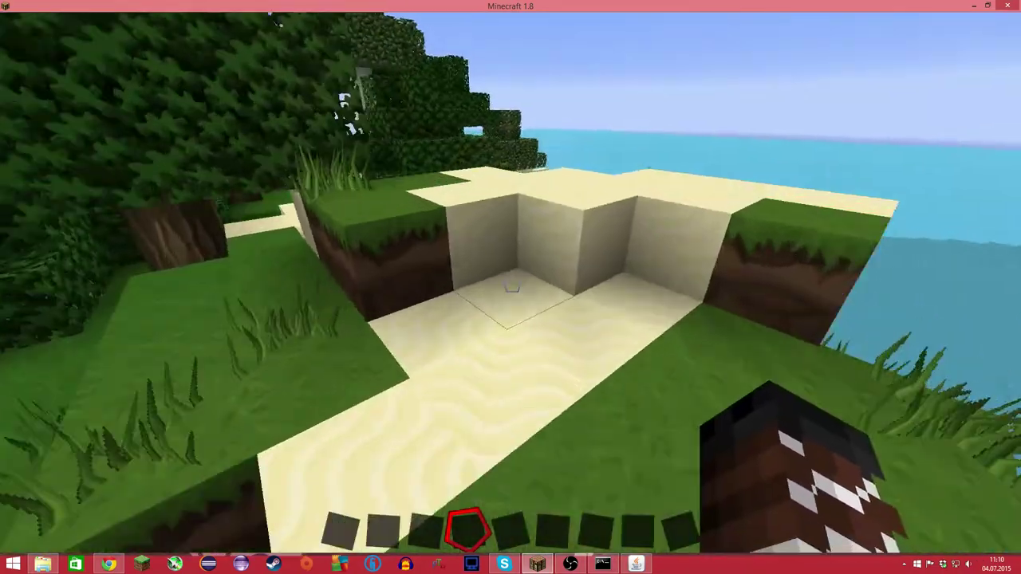
key("w")
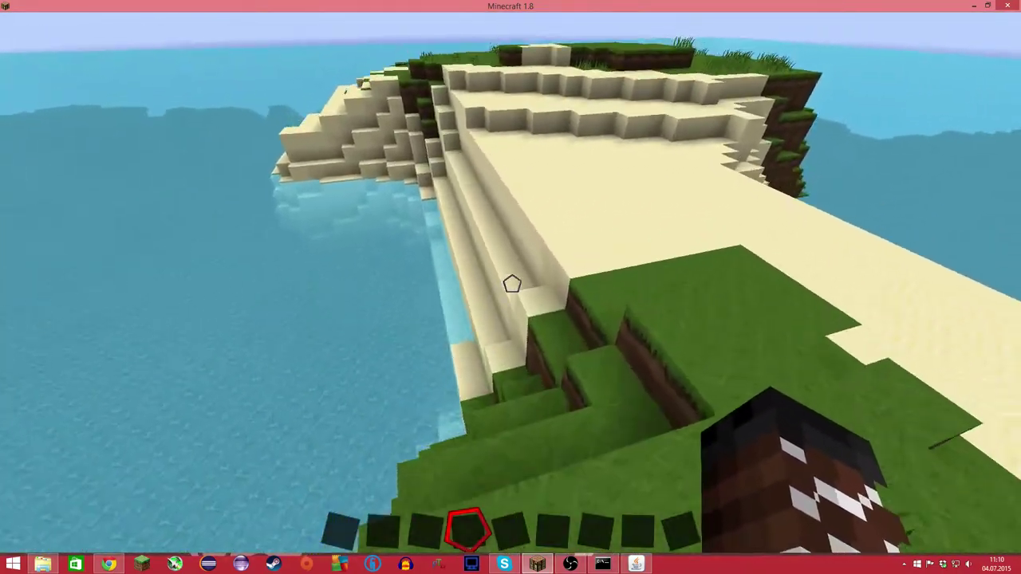
key("w")
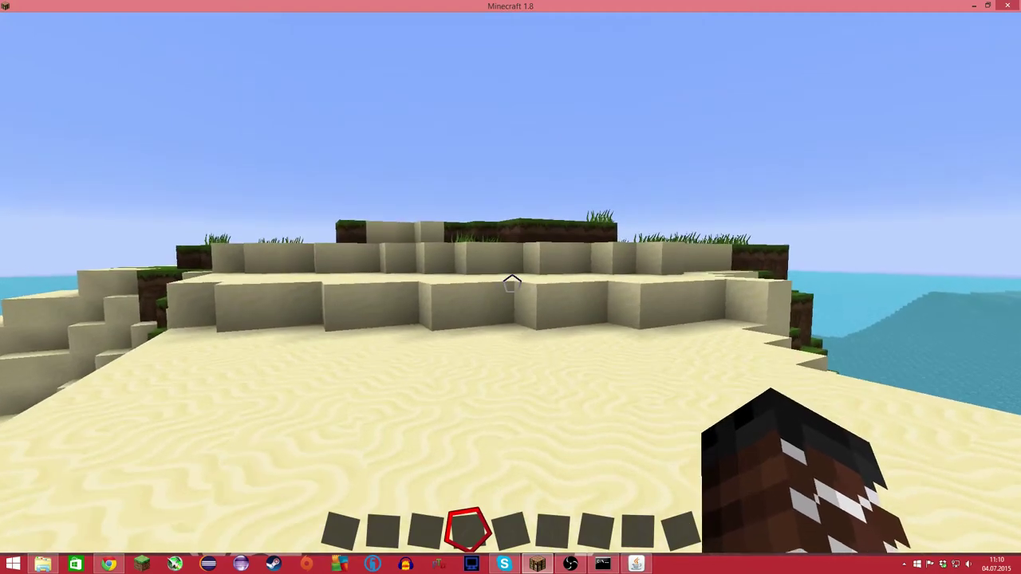
key("t")
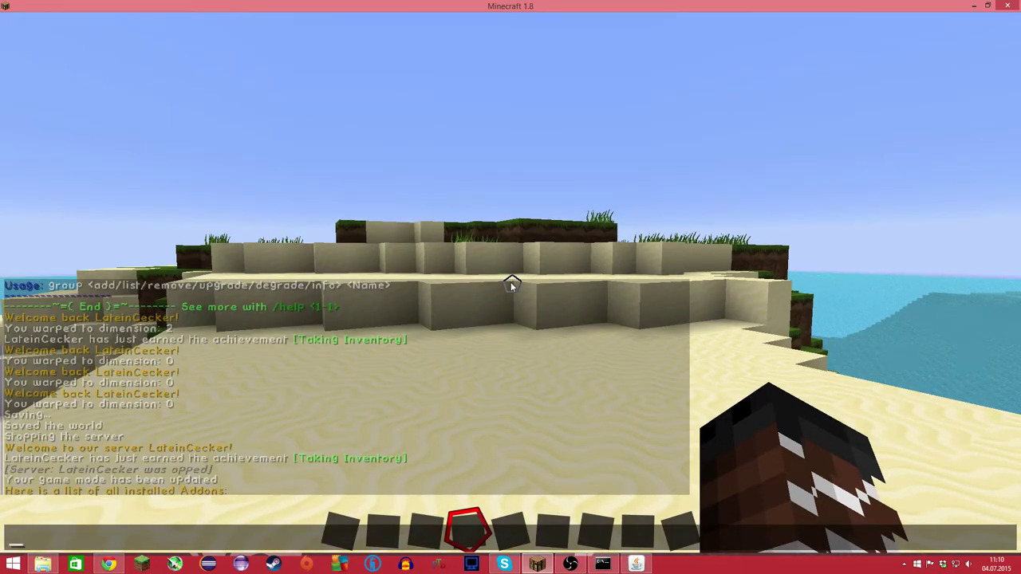
key("Escape")
key("w")
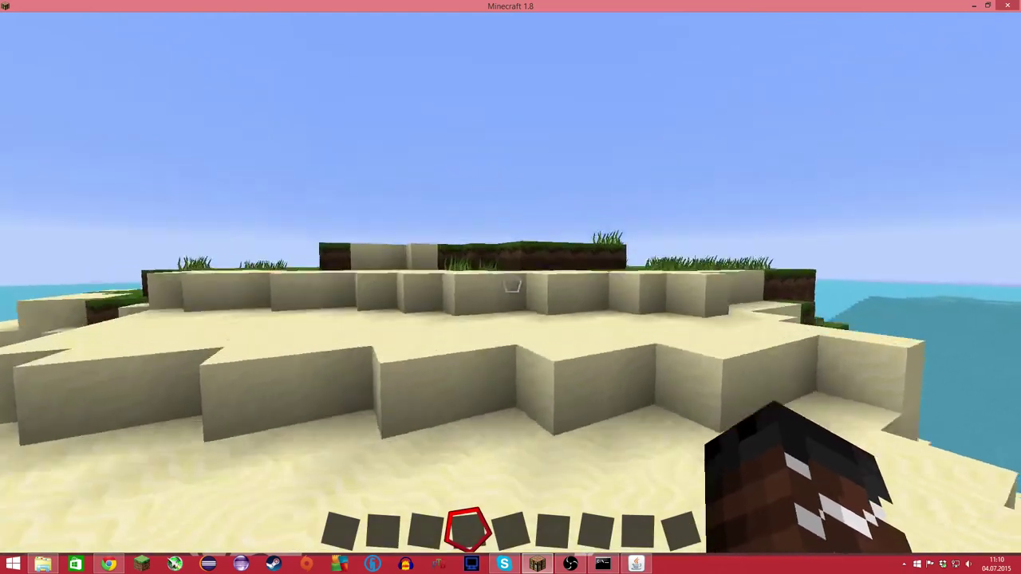
key("w")
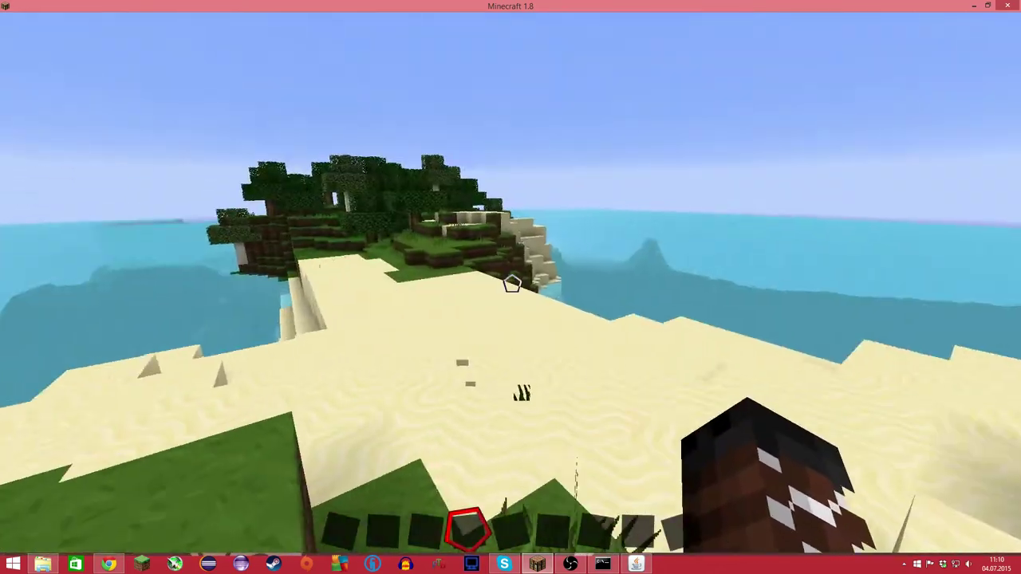
- Query the player's current permission group with the chat command /group and return to the game
key("slash")
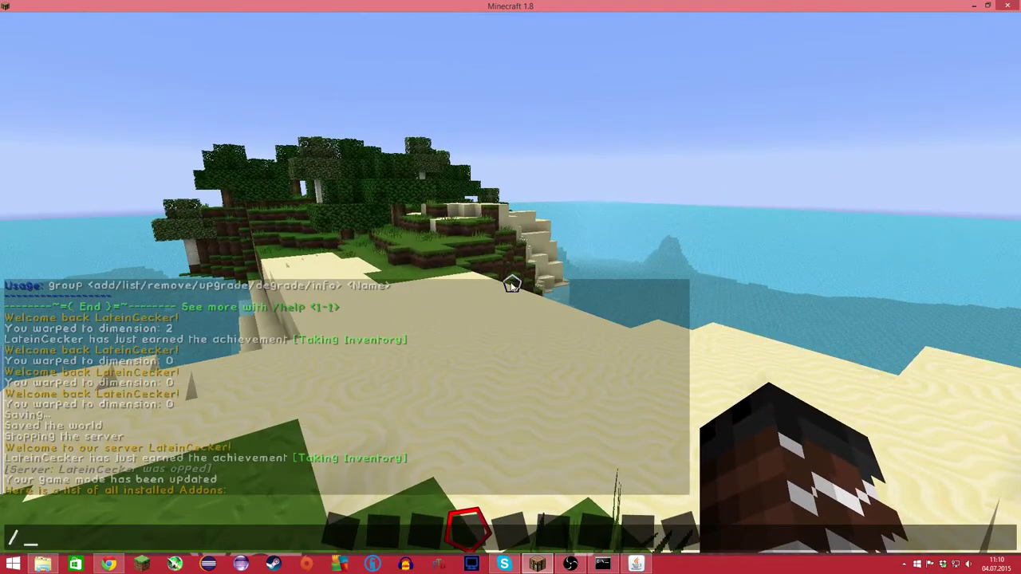
type("groud")
key("BackSpace")
key("BackSpace")
key("BackSpace")
type("oup")
key("Return")
key("t")
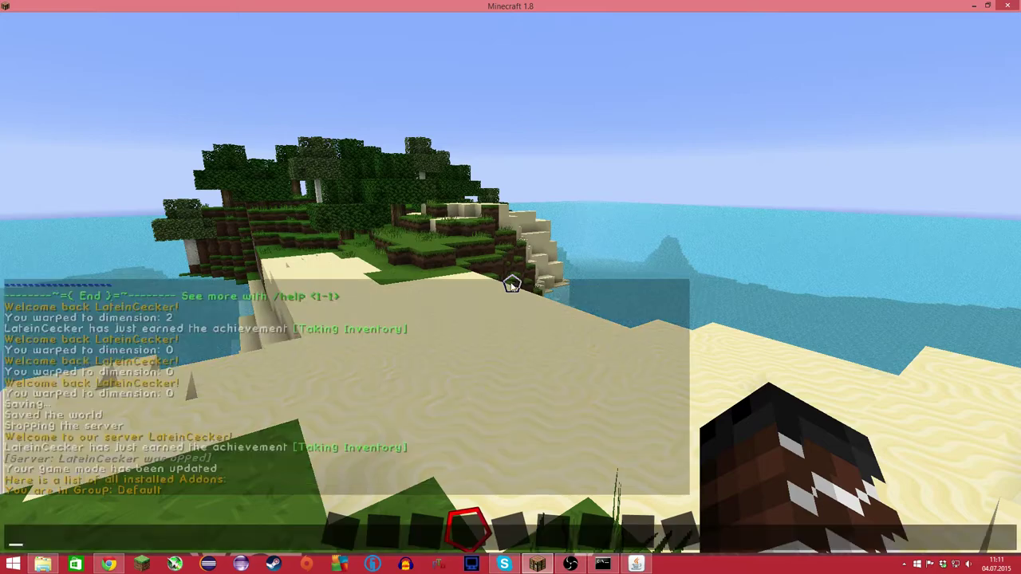
key("Escape")
- Try to upgrade the own player from the in-game chat with /group upgrade followed by the player name
key("w")
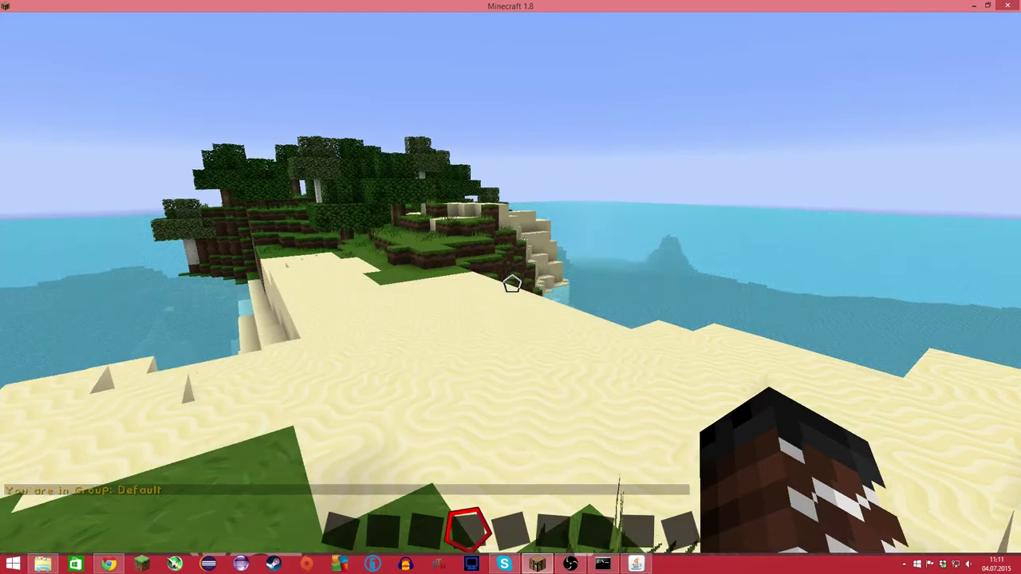
key("w")
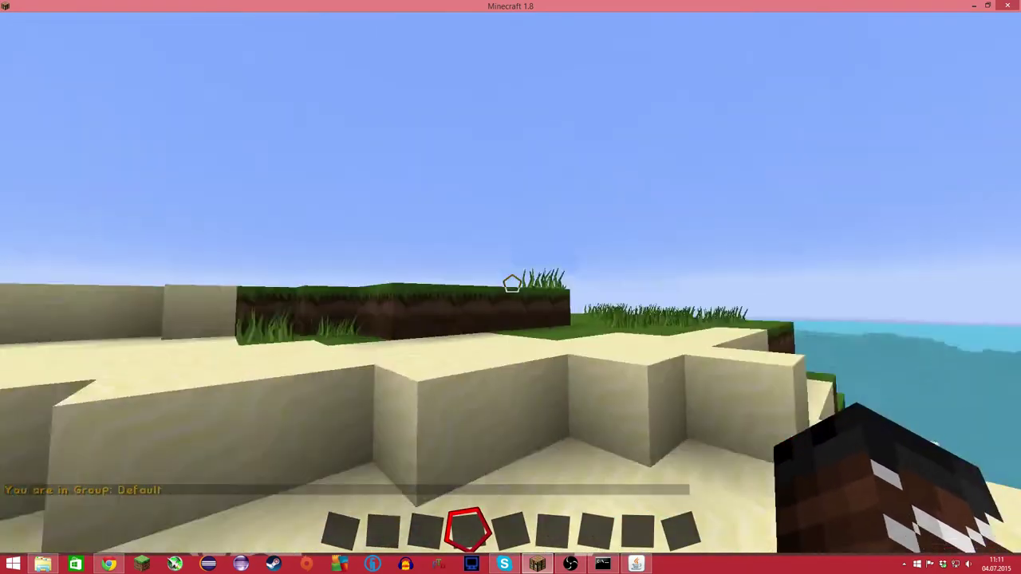
key("w")
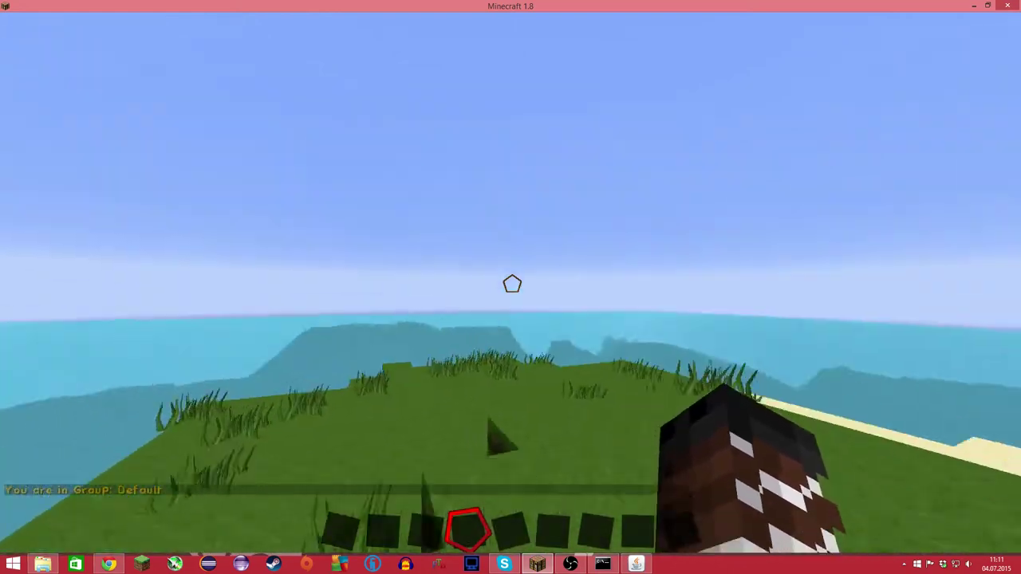
key("w")
key("slash")
type("group ")
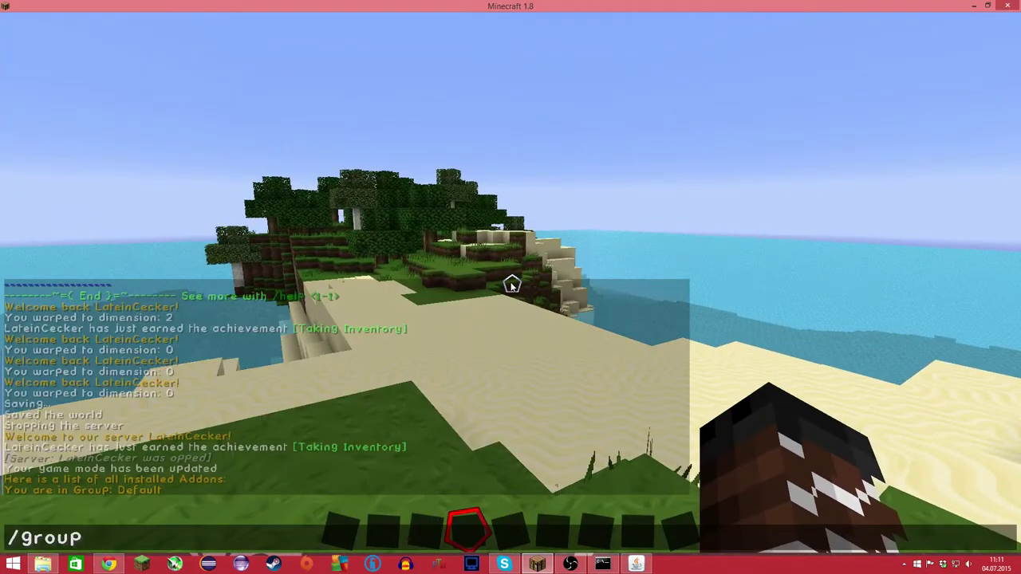
type("adad")
key("BackSpace")
key("BackSpace")
key("BackSpace")
key("BackSpace")
type("upgrade ")
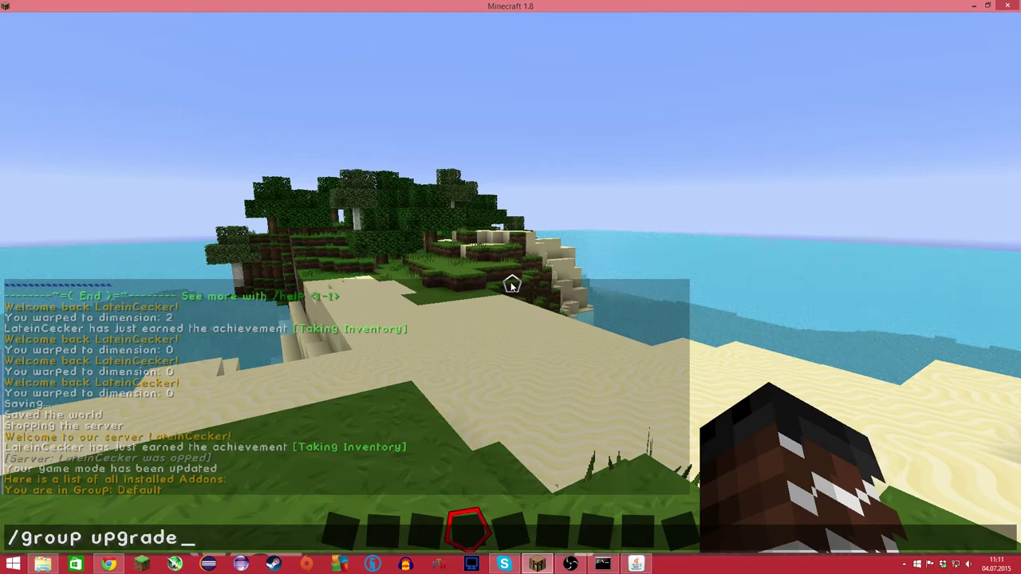
type("LateinCecker")
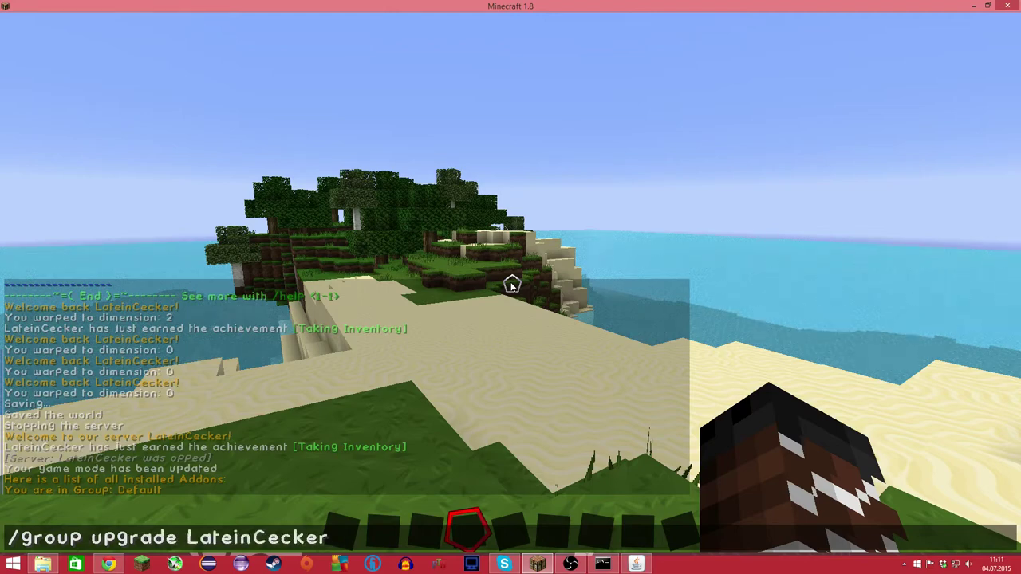
type(" Ad")
key("BackSpace")
key("BackSpace")
key("BackSpace")
key("Return")
key("t")
key("Up")
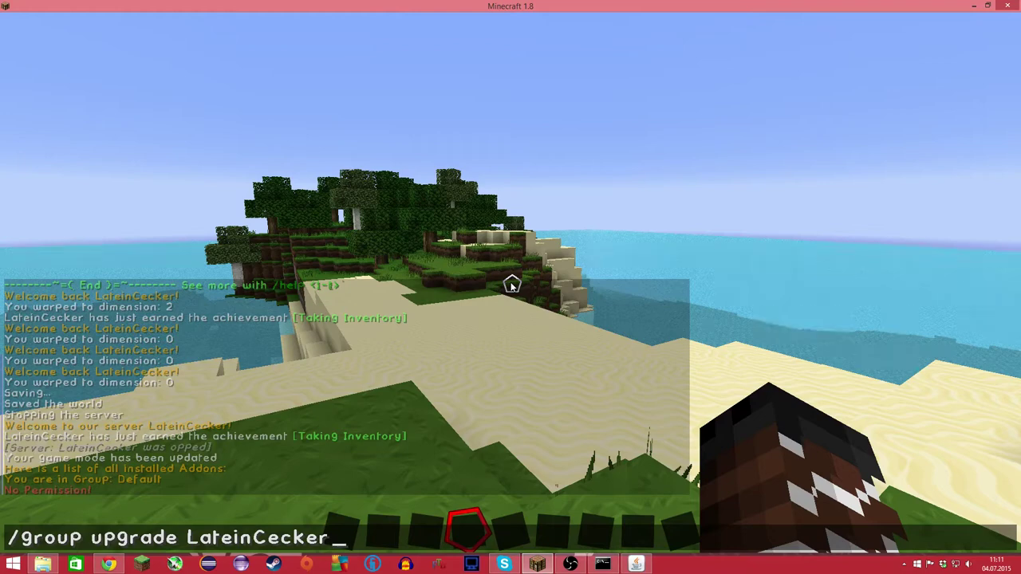
- Switch to the server console and run group upgrade with the player name to raise the player's group
left_click(603, 564)
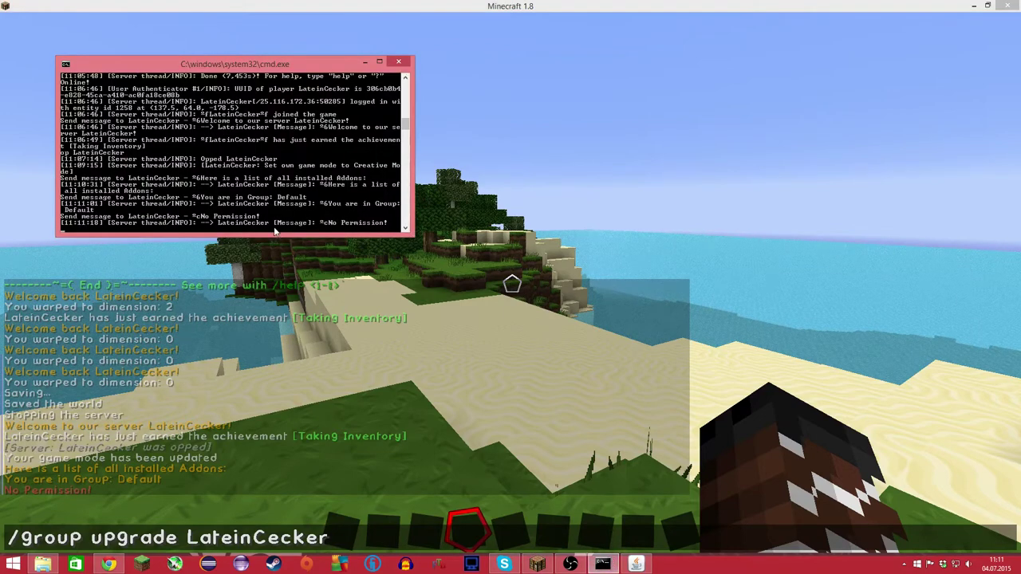
type("group updrade LateinCecker")
key("Return")
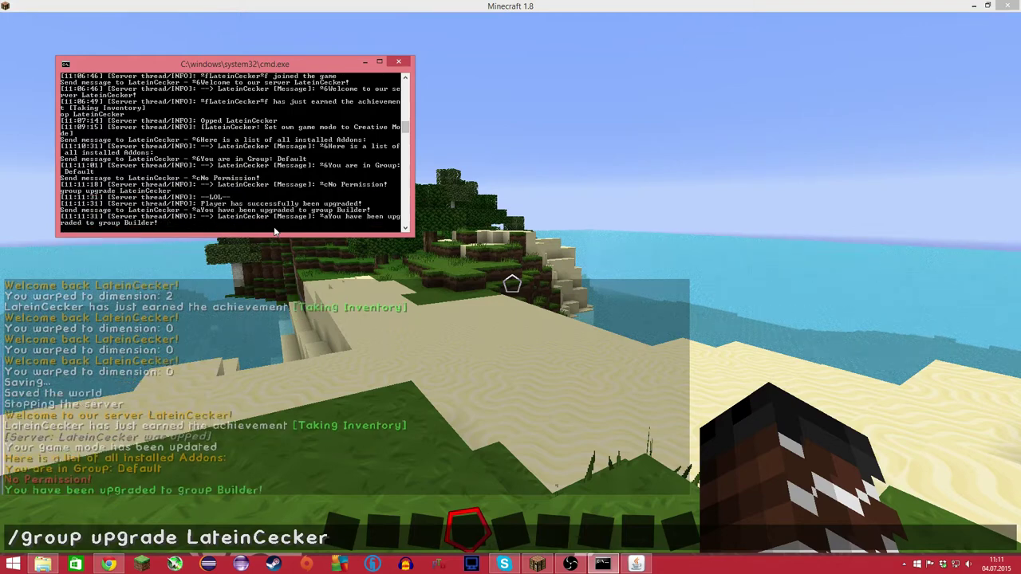
- Return to Minecraft, shorten the pending chat command to /group and run it to check the player's group
left_click(360, 485)
key("BackSpace")
key("BackSpace")
key("BackSpace")
key("BackSpace")
key("BackSpace")
key("BackSpace")
key("BackSpace")
key("BackSpace")
key("BackSpace")
key("BackSpace")
key("BackSpace")
key("BackSpace")
key("BackSpace")
key("BackSpace")
key("BackSpace")
key("BackSpace")
key("BackSpace")
key("BackSpace")
key("BackSpace")
key("BackSpace")
key("BackSpace")
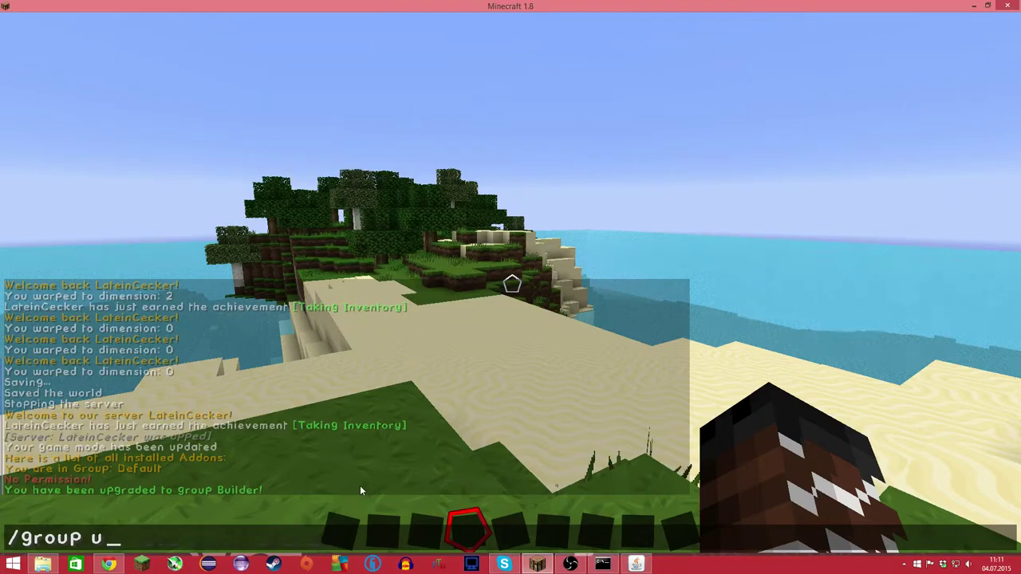
key("Return")
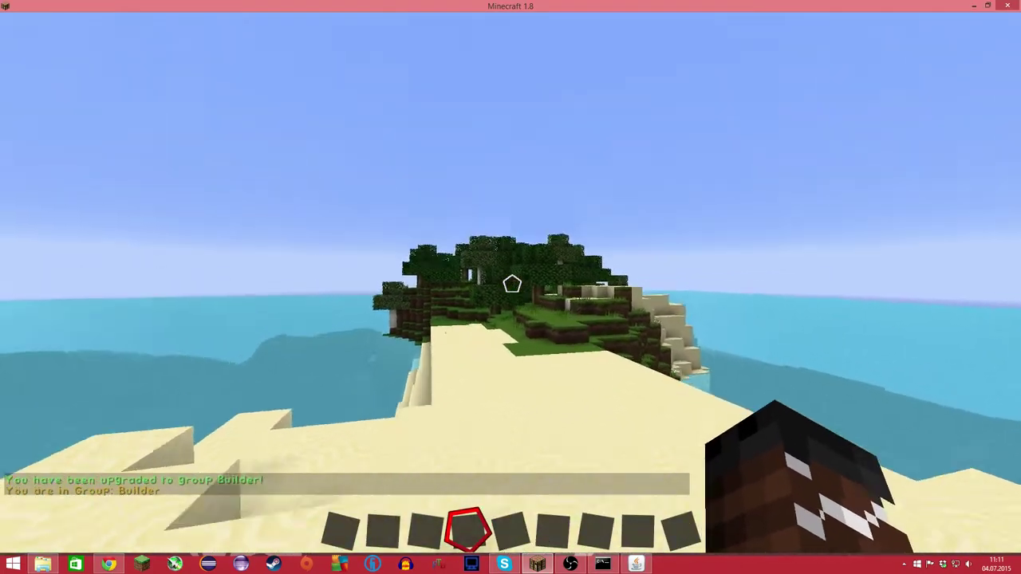
- Upgrade the player to the group Admin with group upgrade in the server console, then return to the game with the inventory closed
key("e")
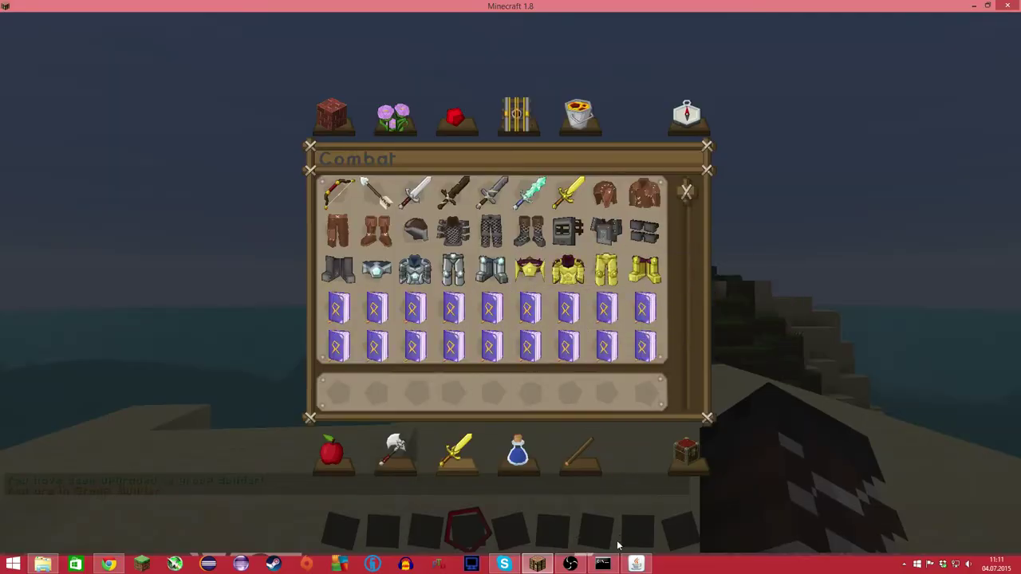
left_click(602, 564)
key("Up")
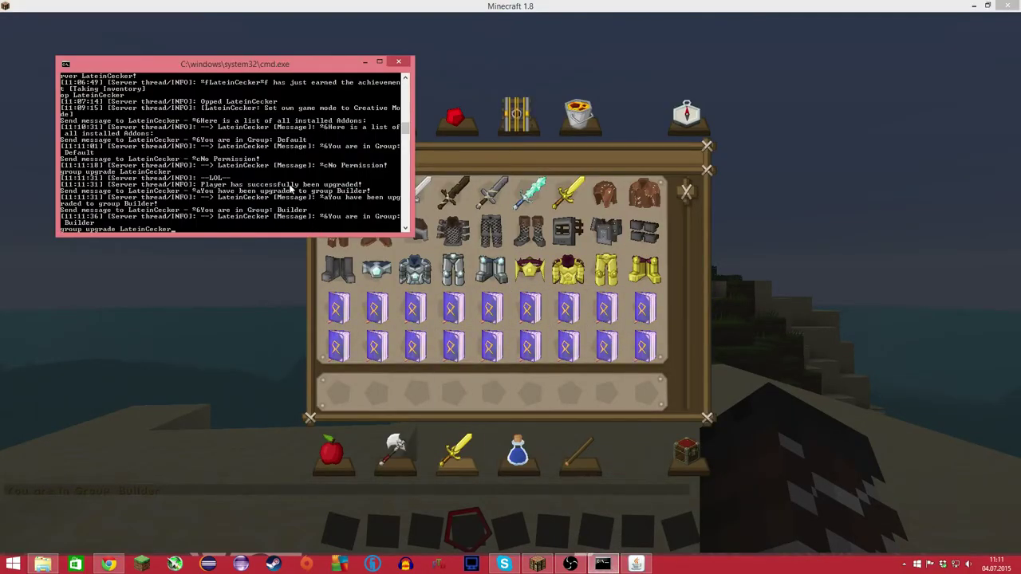
type("Adm")
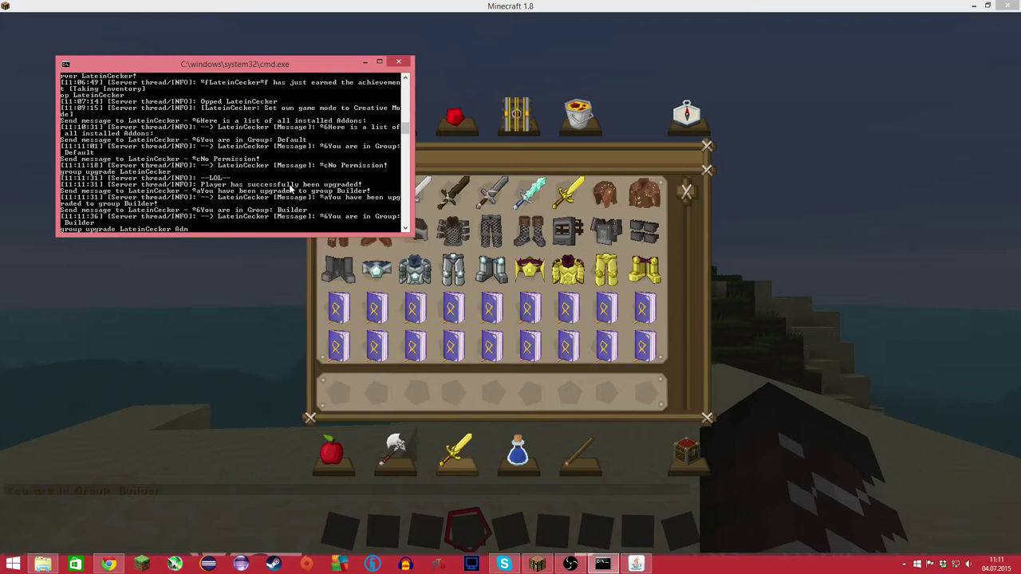
type("in")
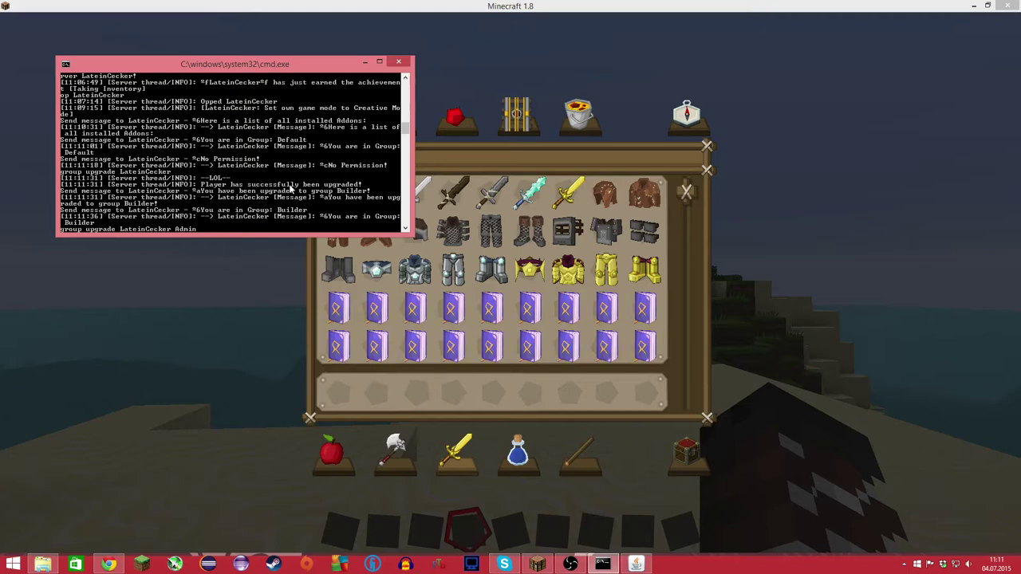
key("Return")
left_click(239, 331)
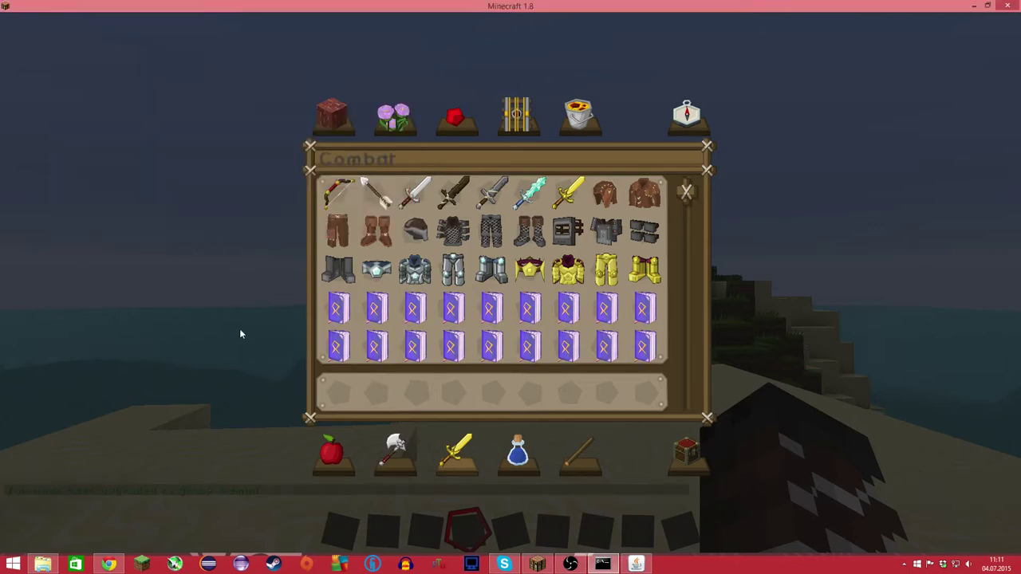
key("e")
- Check the player's group again with the chat command /group and fly on over the grassy terraces
key("w")
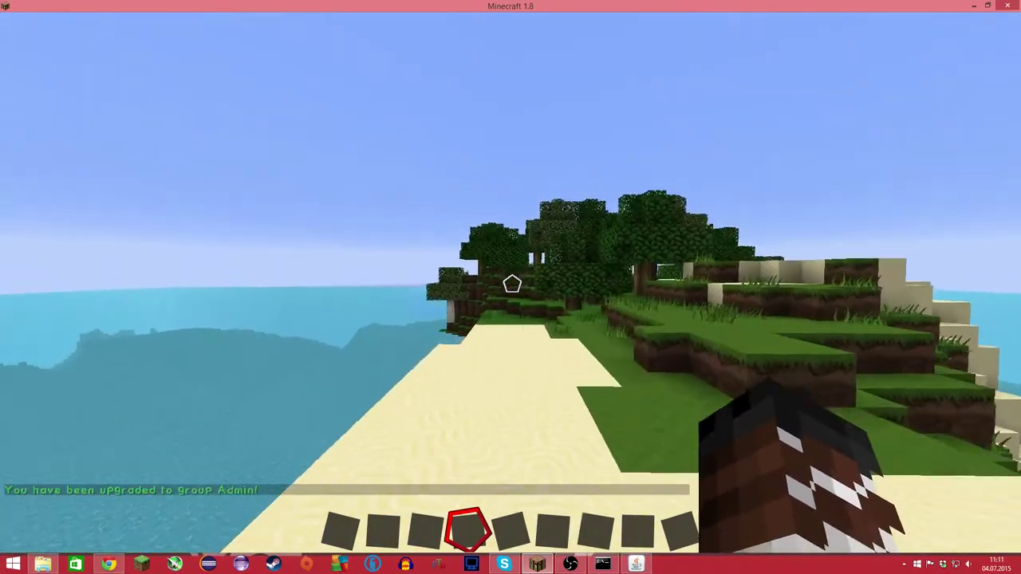
type("t")
type("/group")
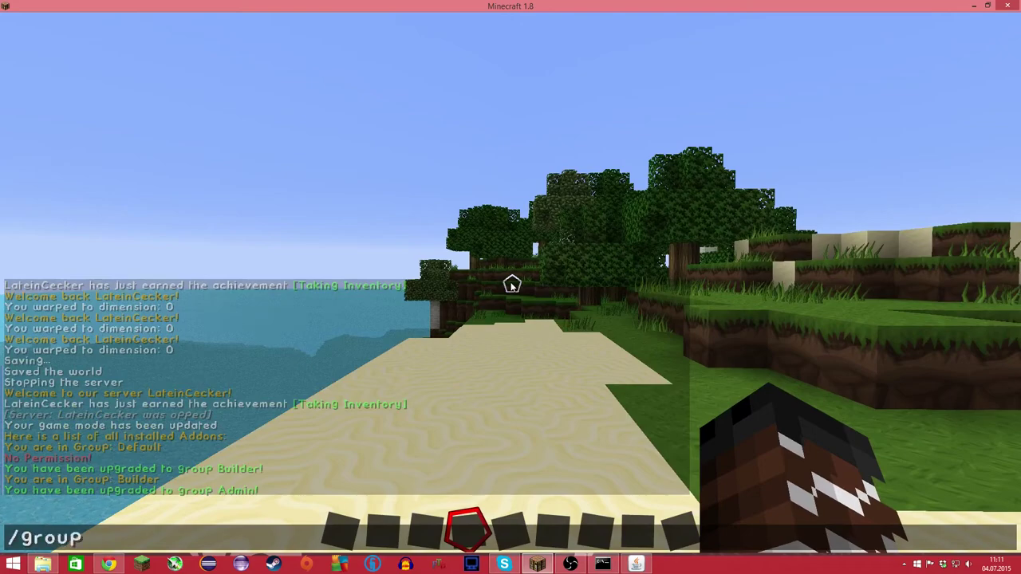
key("Return")
key("w")
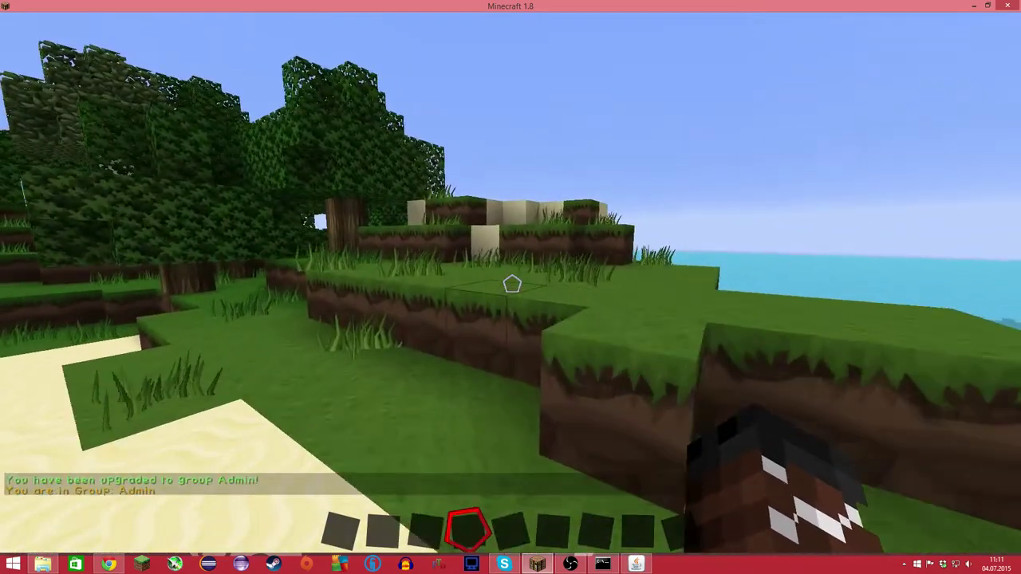
key("w")
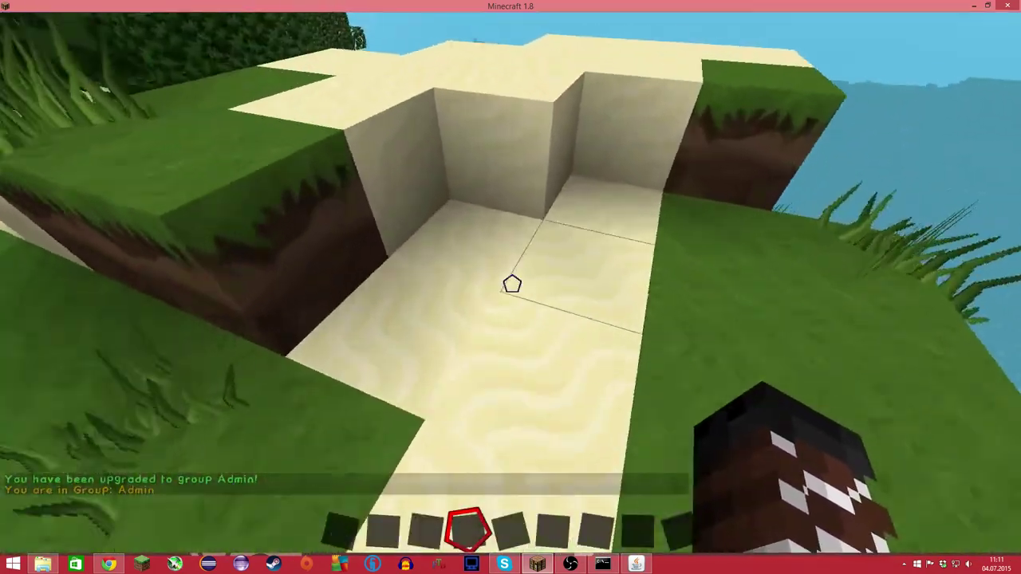
- Fly on over the sand and grass and run /help in the chat to show the server's command help
key("w")
key("slash")
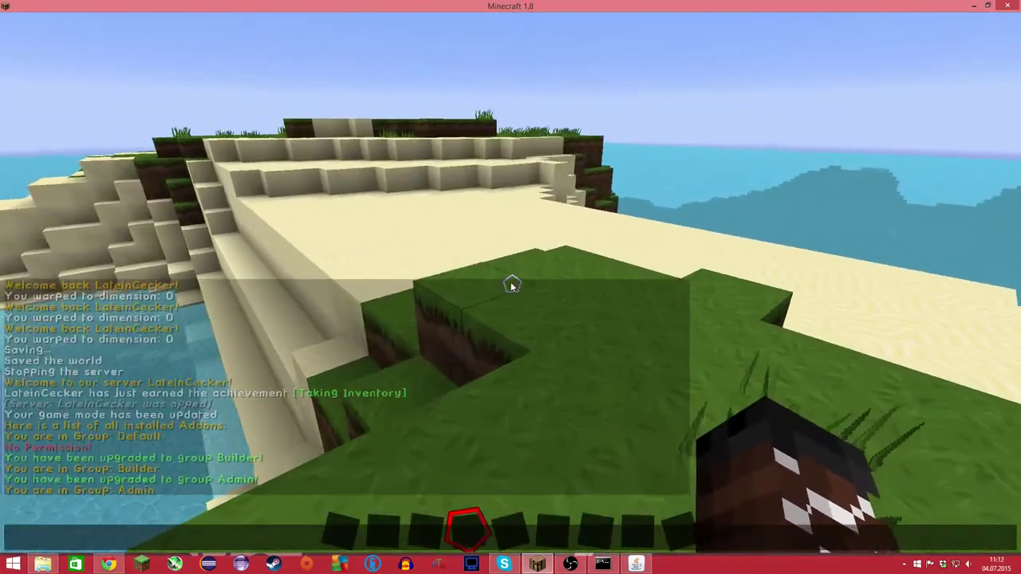
type("help")
key("Return")
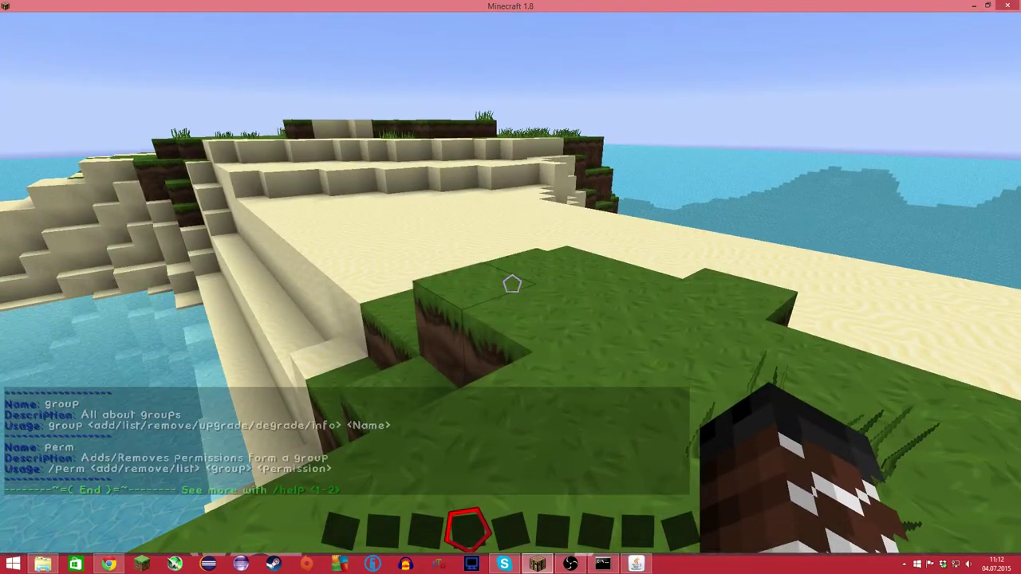
- Discard the drafted /help 2 chat command and view page 2 of the help through the link in the chat output
key("w")
key("t")
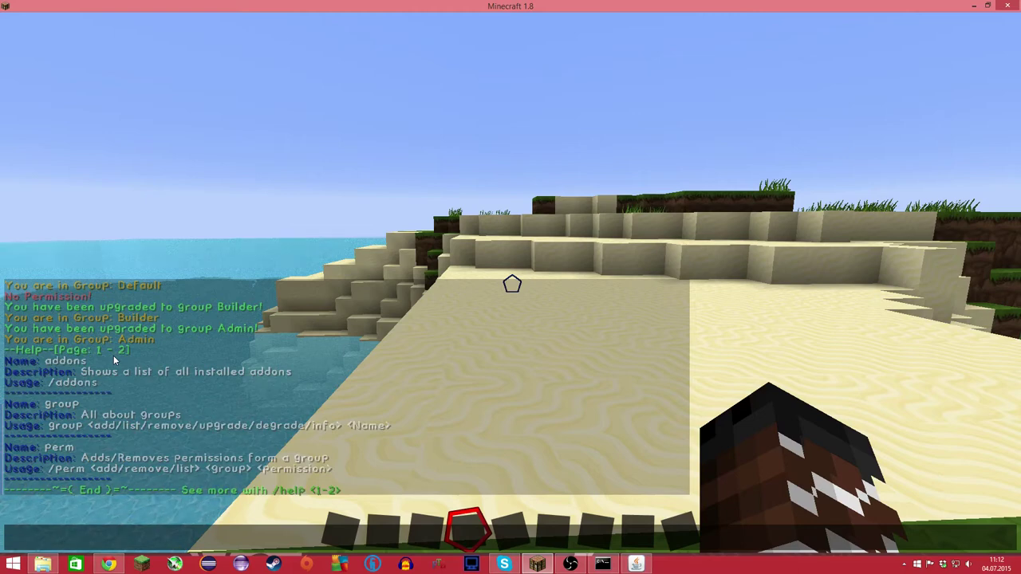
type("/help 2")
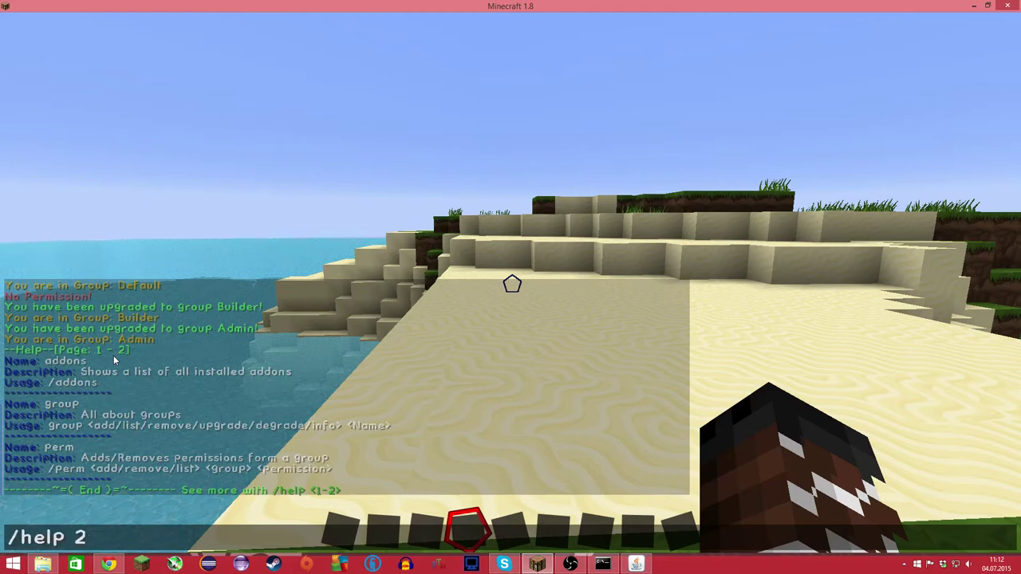
key("BackSpace")
key("BackSpace")
key("BackSpace")
key("BackSpace")
key("BackSpace")
key("BackSpace")
key("BackSpace")
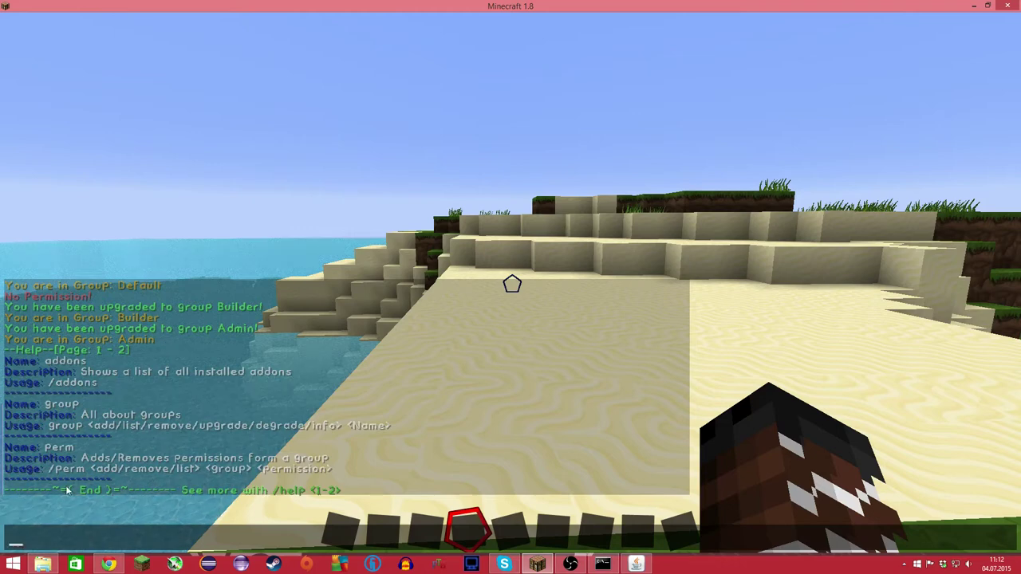
left_click(302, 494)
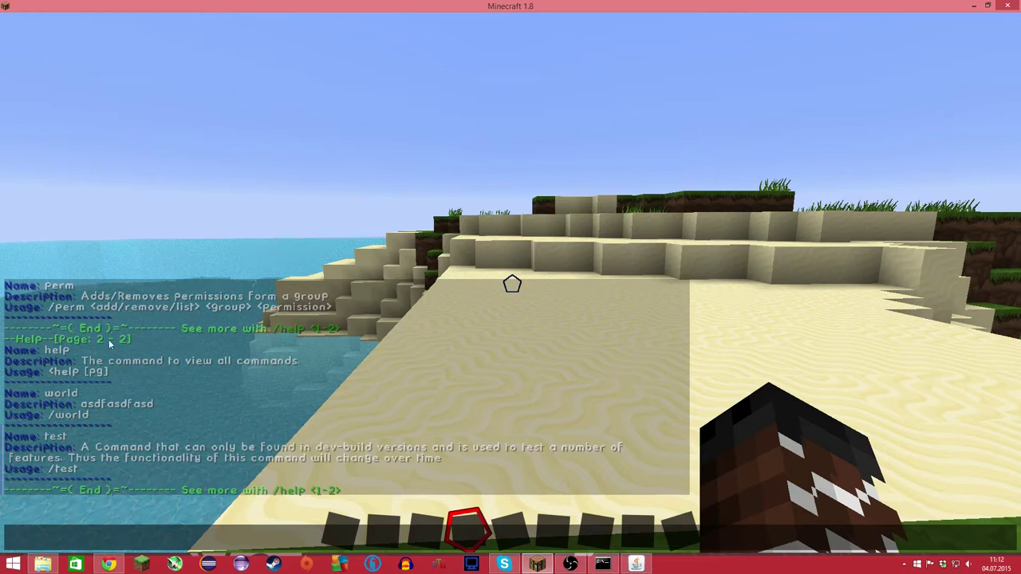
scroll(108, 339, "down", 2)
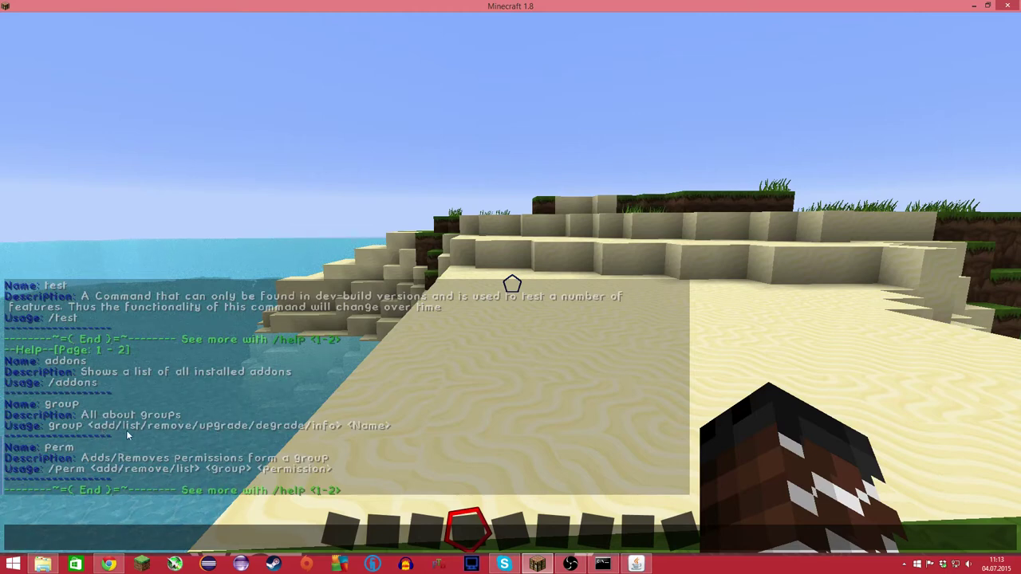
type("group l")
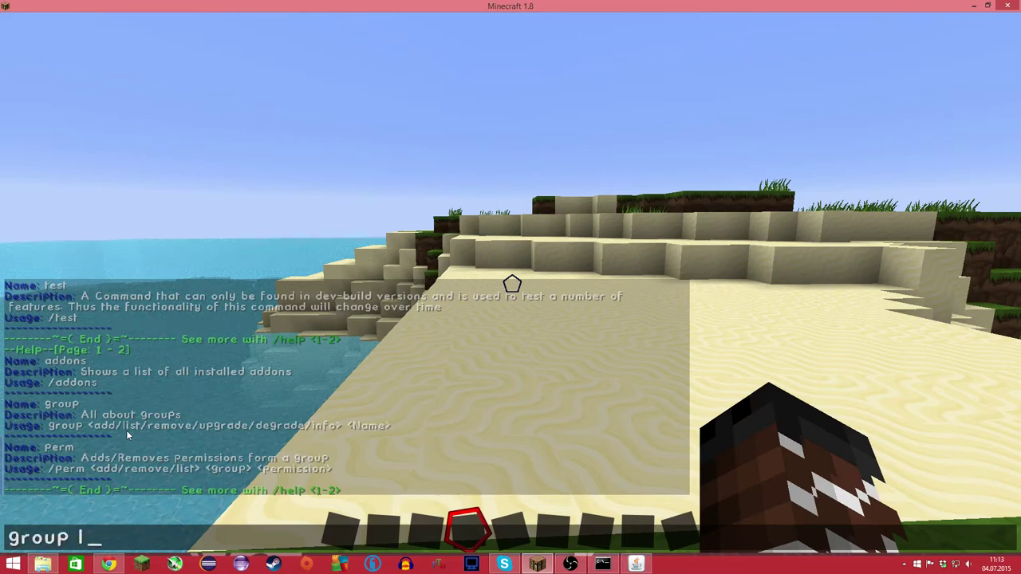
key("BackSpace")
key("BackSpace")
key("BackSpace")
key("BackSpace")
key("BackSpace")
key("BackSpace")
key("BackSpace")
- List the server's existing groups with the chat command /group list
type("/")
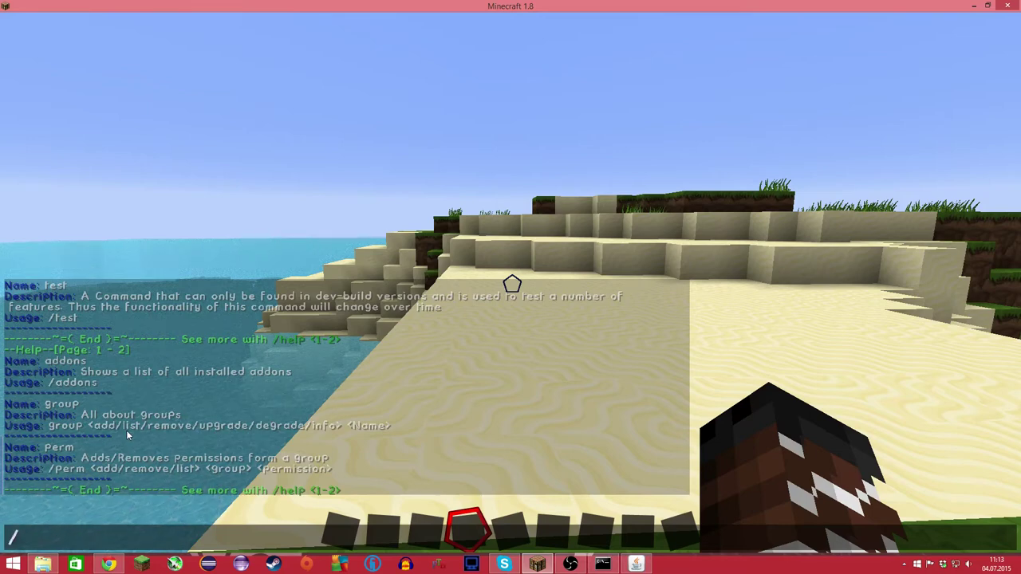
type("group list")
key("Return")
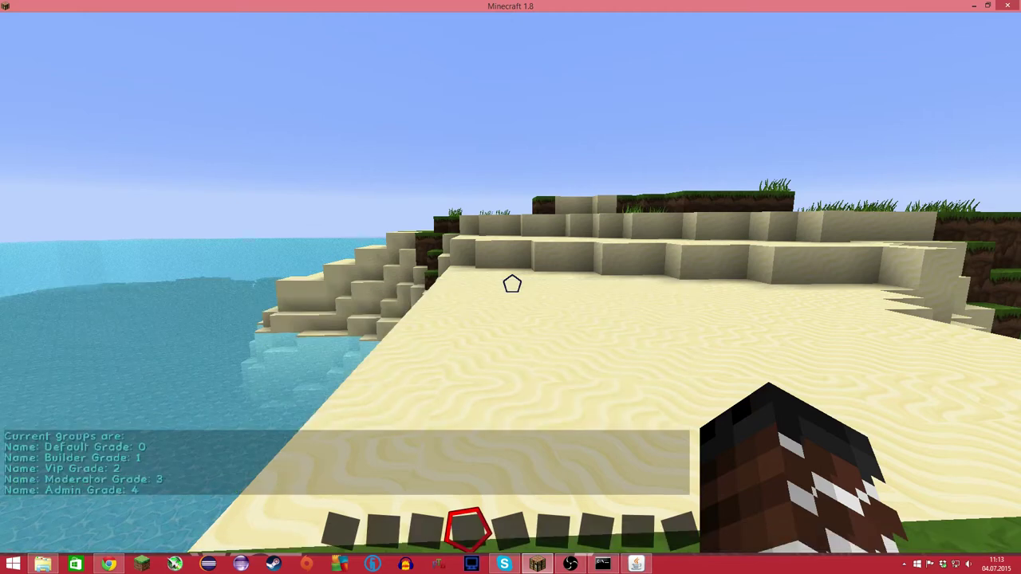
key("t")
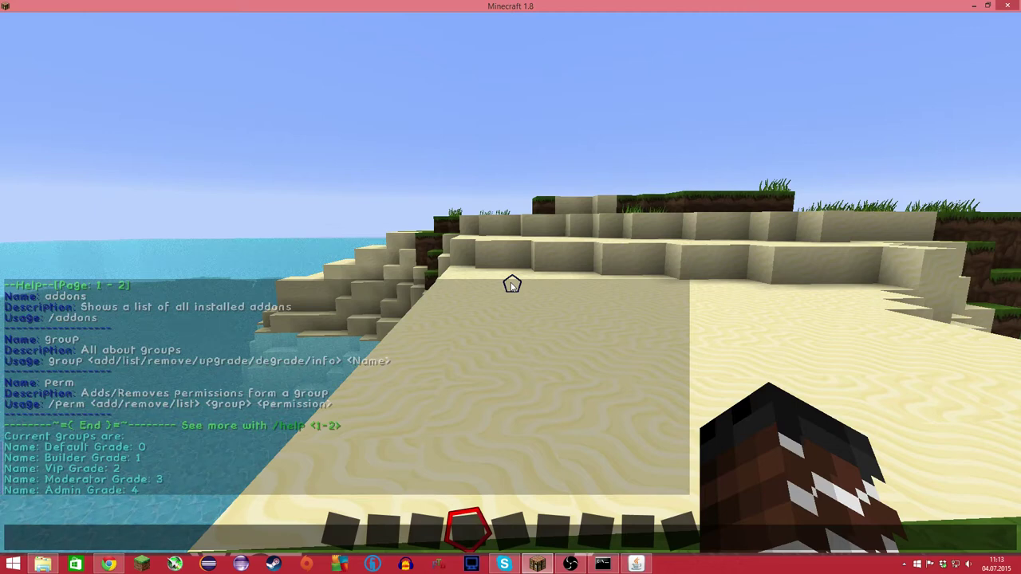
type("/grou")
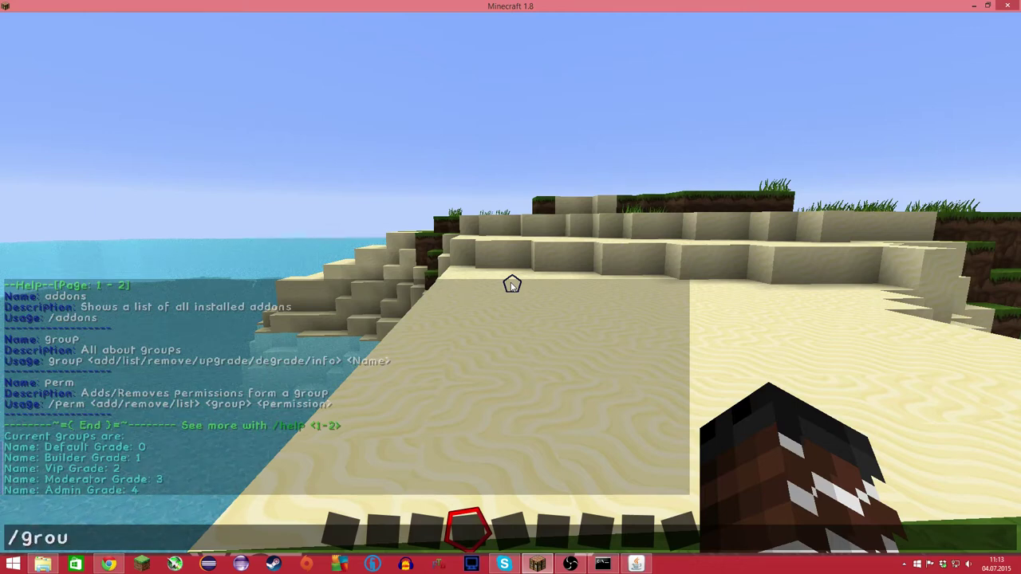
type("p info ")
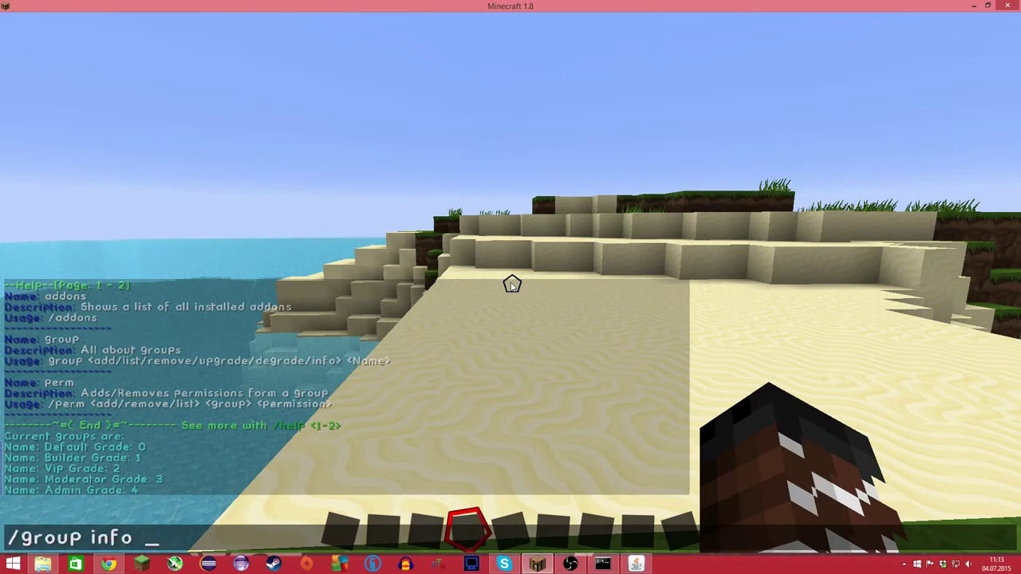
type("Ad")
key("BackSpace")
type("dmi")
key("Escape")
- Rework the recalled chat command into /group add Owner and run it to add a group named Owner
key("t")
key("Up")
key("BackSpace")
key("BackSpace")
key("BackSpace")
key("BackSpace")
key("BackSpace")
key("BackSpace")
key("BackSpace")
key("BackSpace")
key("BackSpace")
key("BackSpace")
type("add Owner")
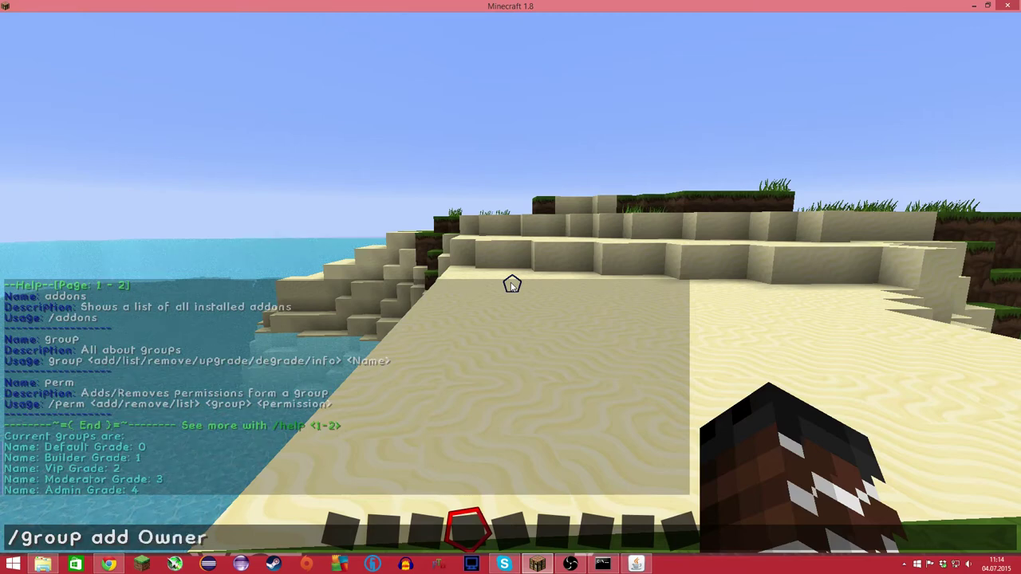
key("Return")
- Replace the recalled chat command with /perm list Admin and run it to list the Admin group's permissions
key("t")
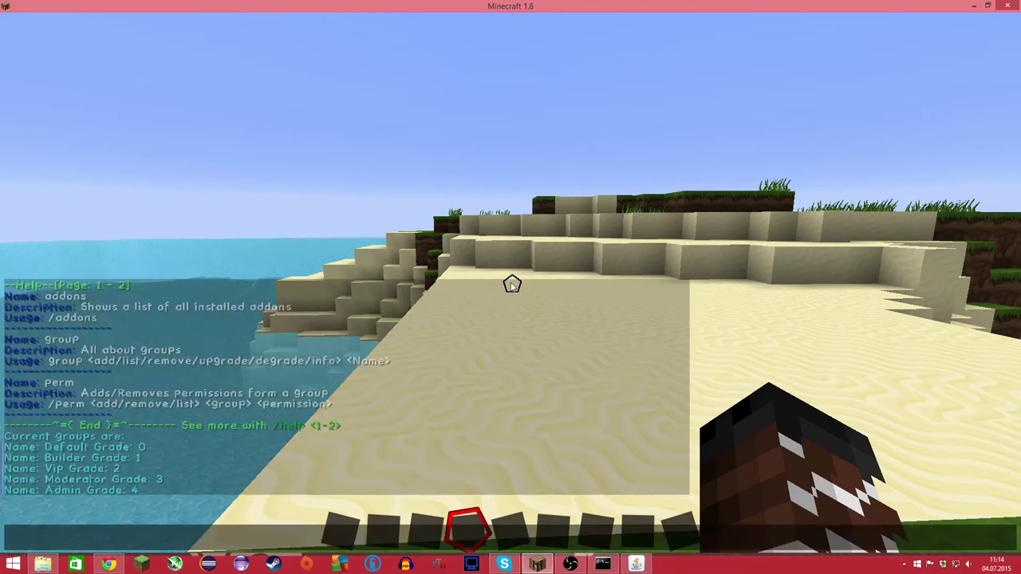
key("Up")
key("BackSpace")
key("BackSpace")
key("BackSpace")
key("BackSpace")
key("BackSpace")
key("BackSpace")
key("BackSpace")
key("BackSpace")
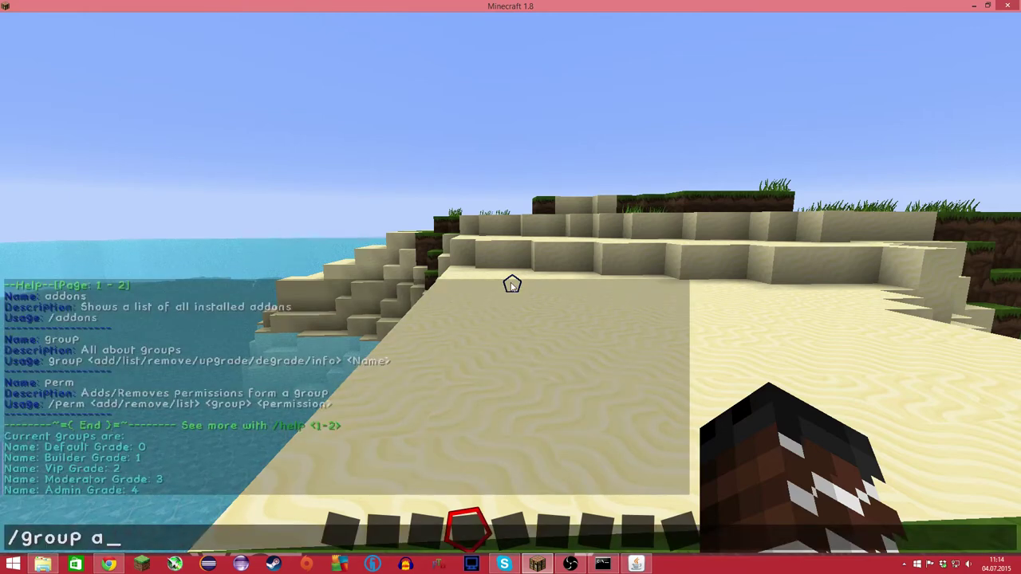
key("BackSpace")
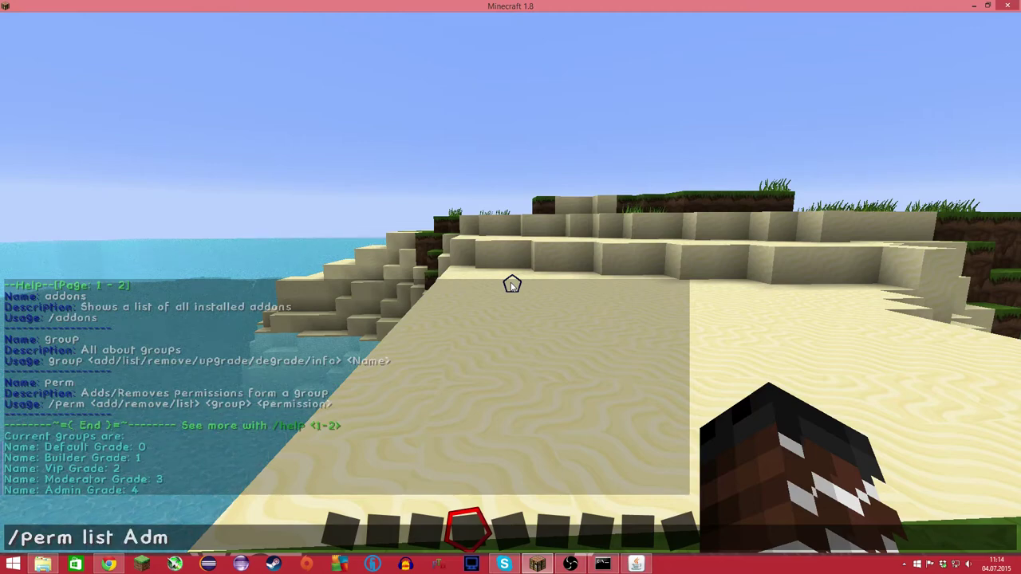
type("in")
key("Return")
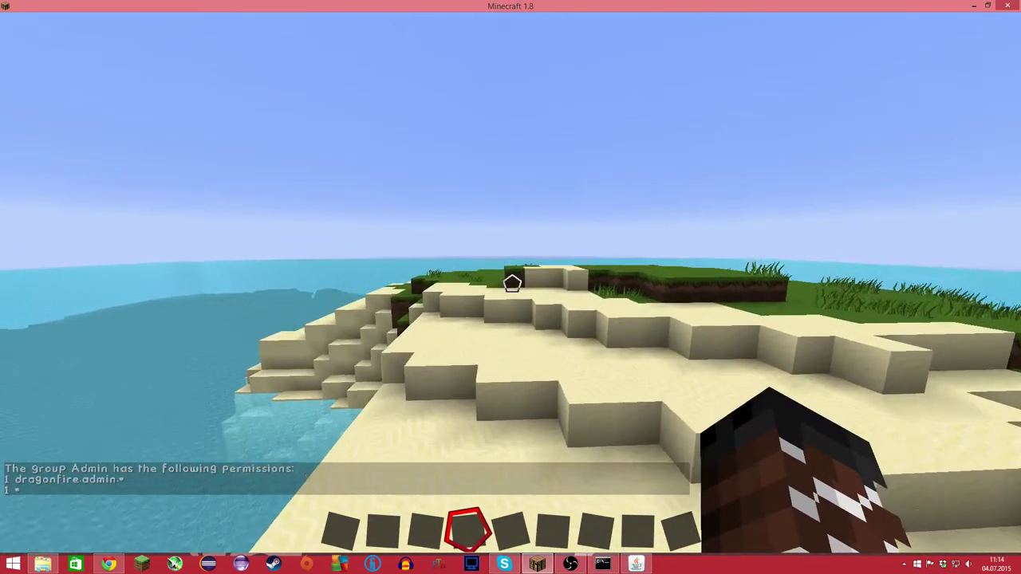
key("s")
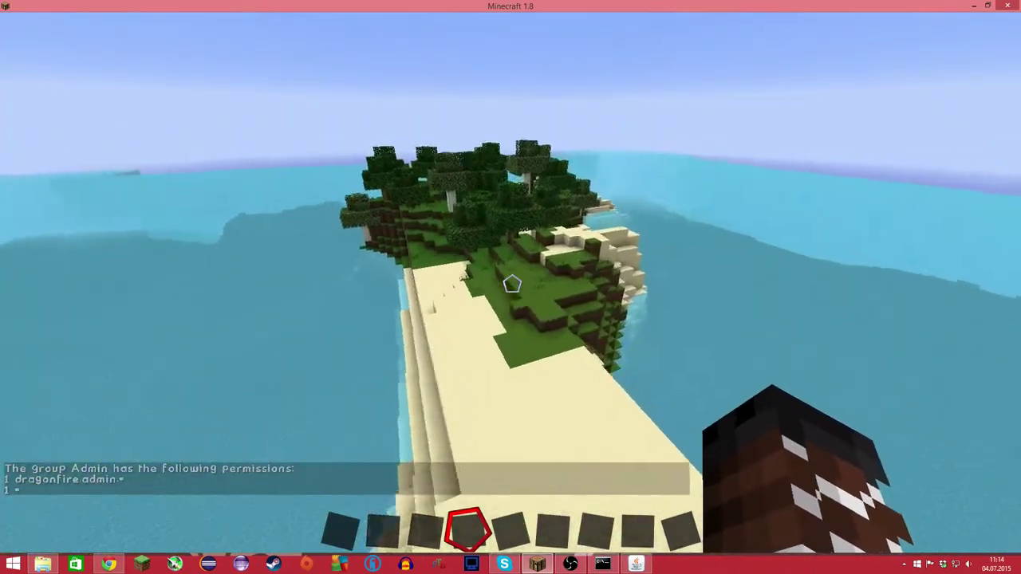
key("w")
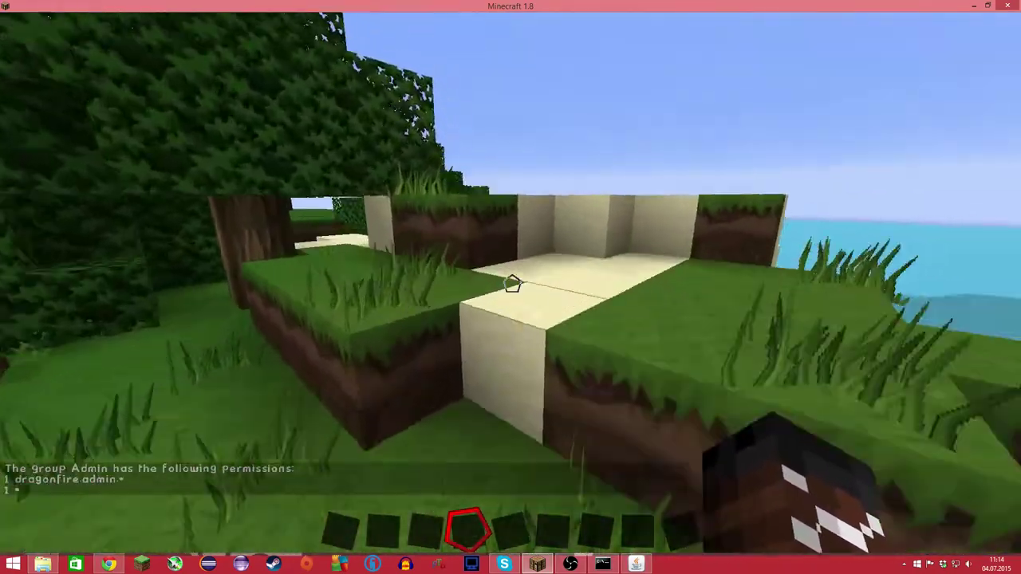
key("space")
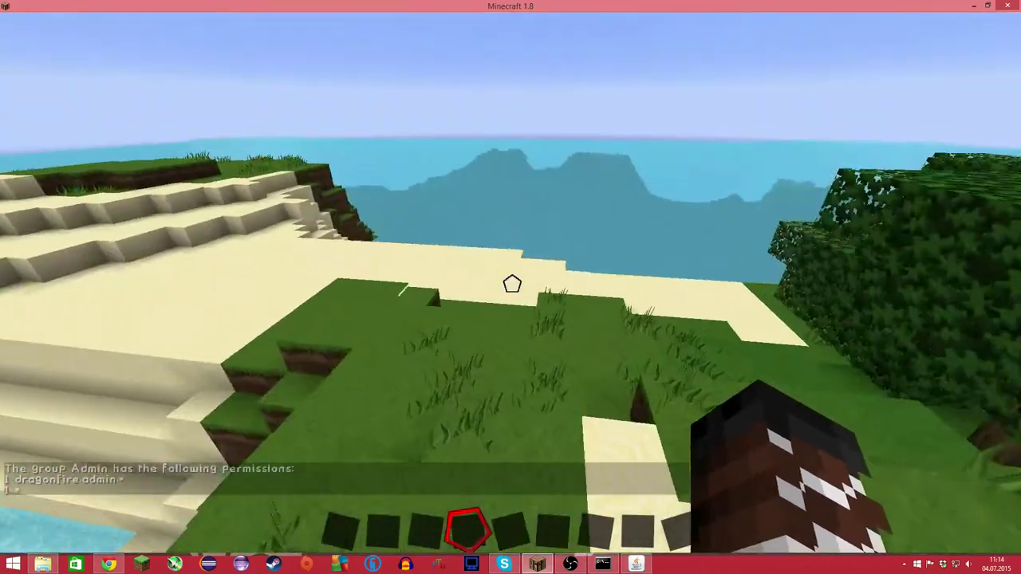
key("w")
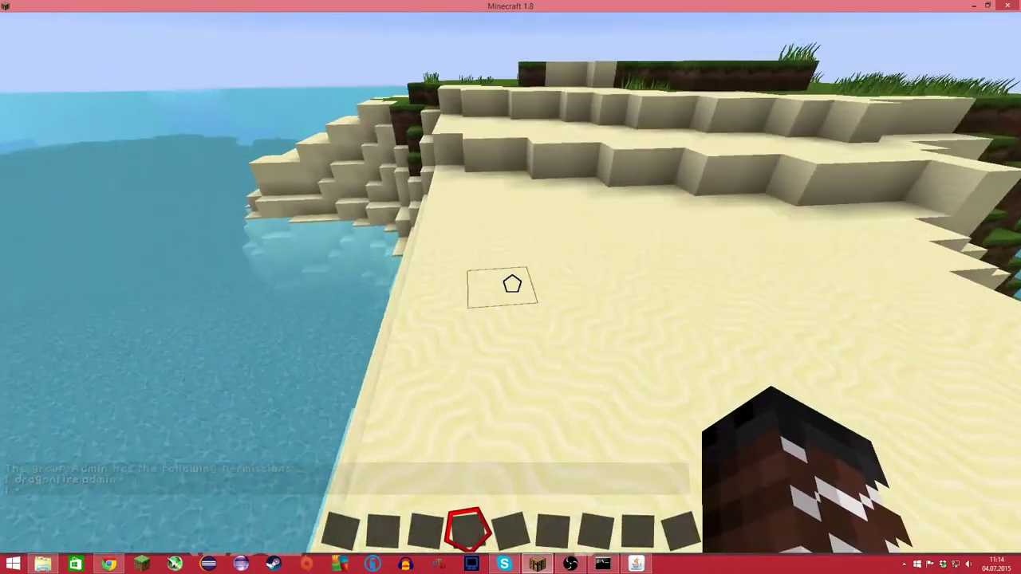
key("w")
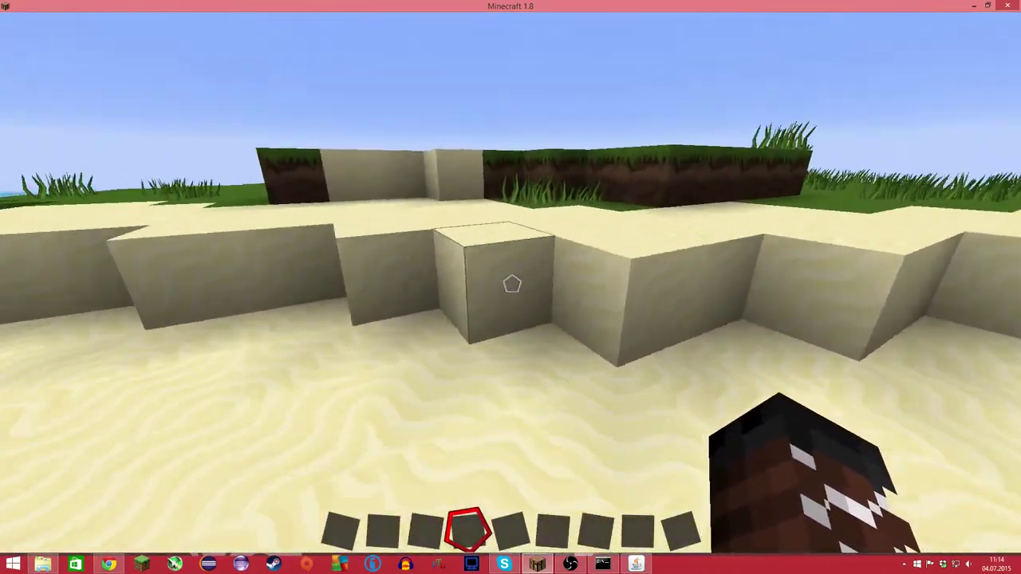
key("e")
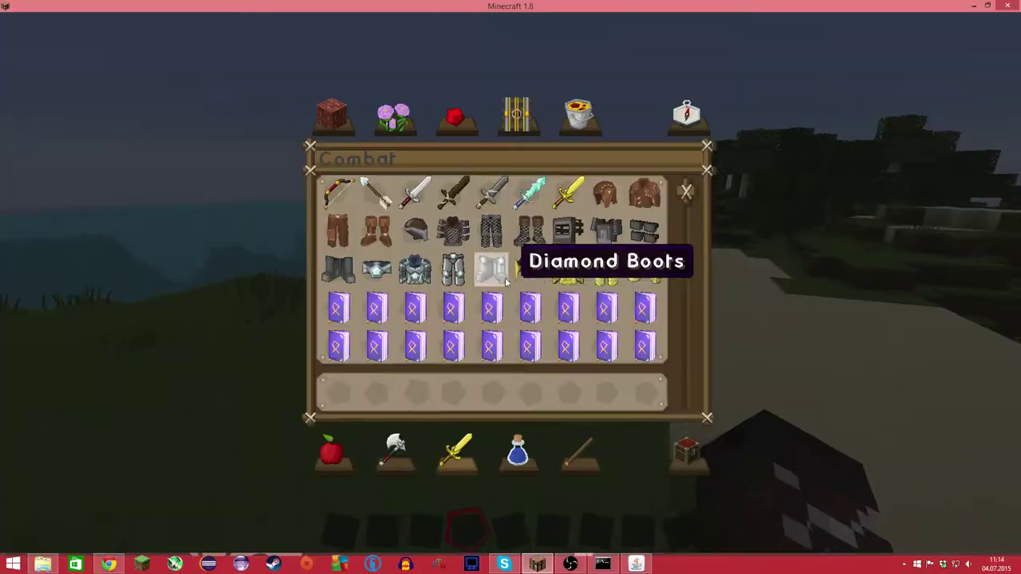
key("e")
- Switch to the TorchLight Test 1 folder in File Explorer and inspect the contents of its world_end and world_nether folders
key("t")
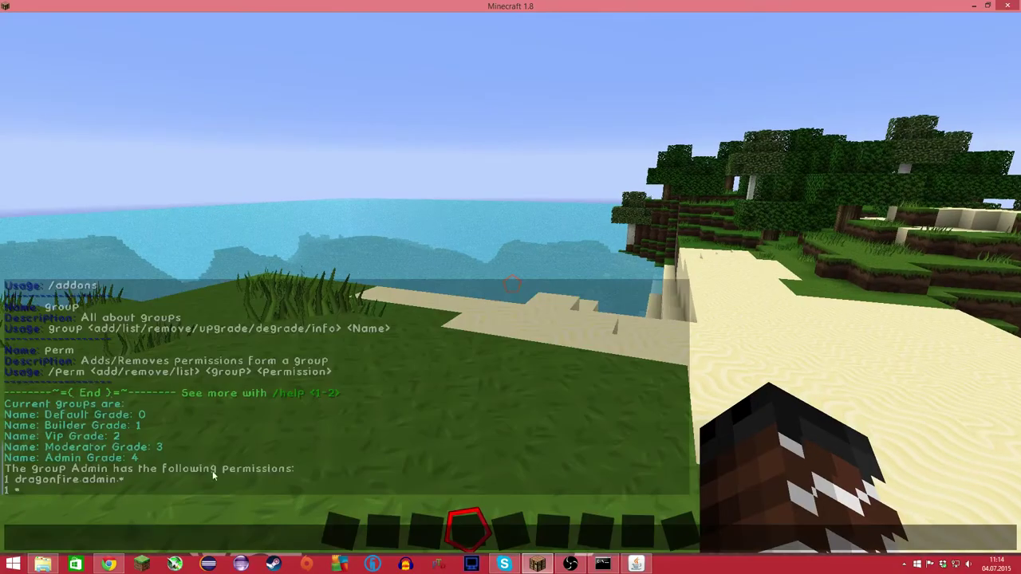
left_click(57, 565)
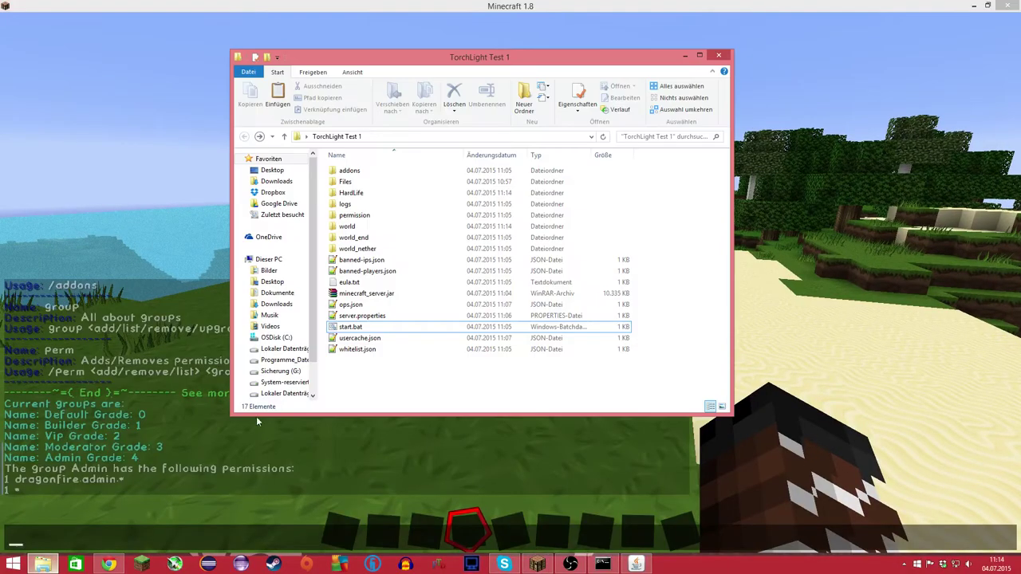
left_click(369, 221)
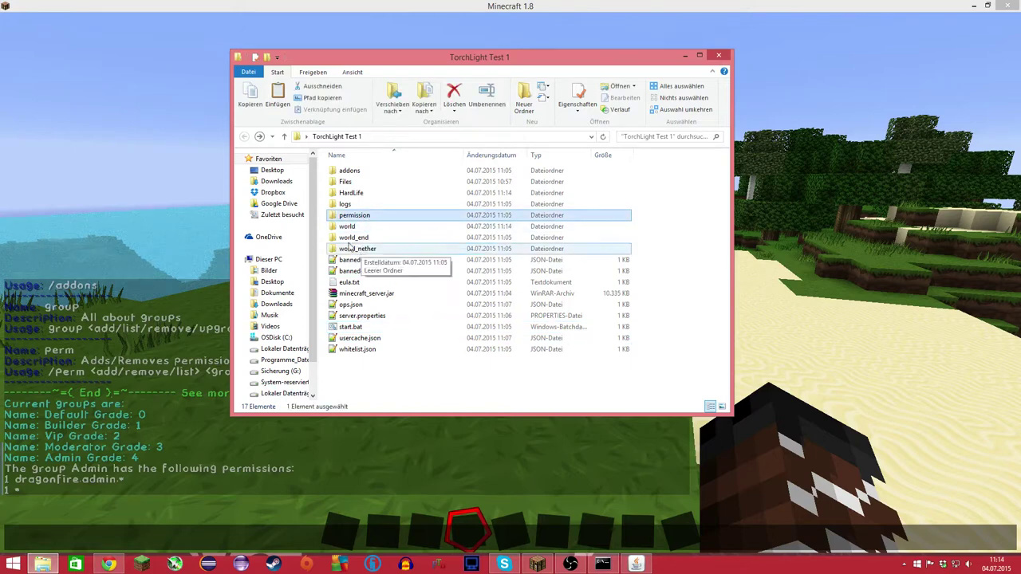
left_click(356, 217)
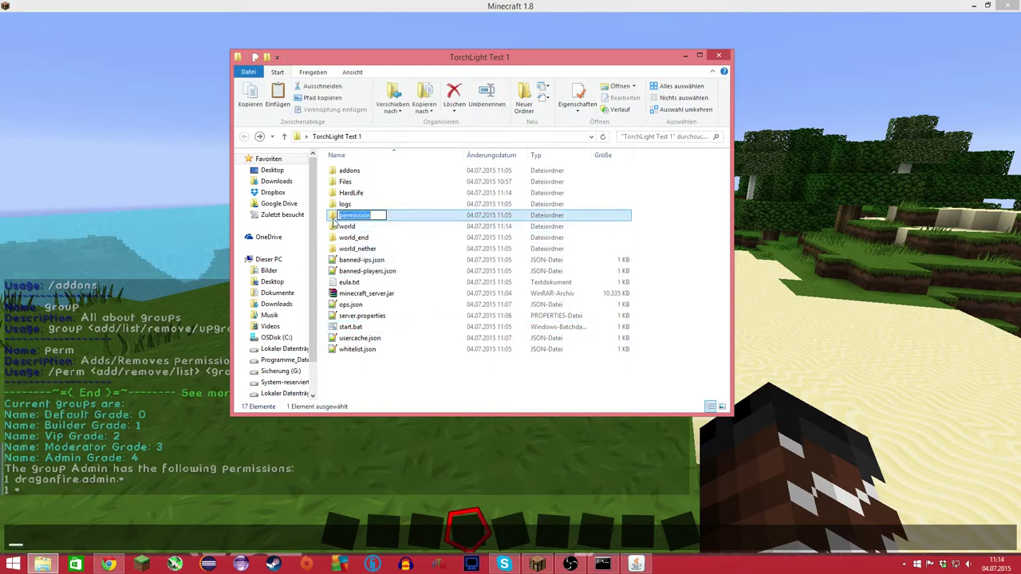
left_click(345, 238)
left_click(341, 249)
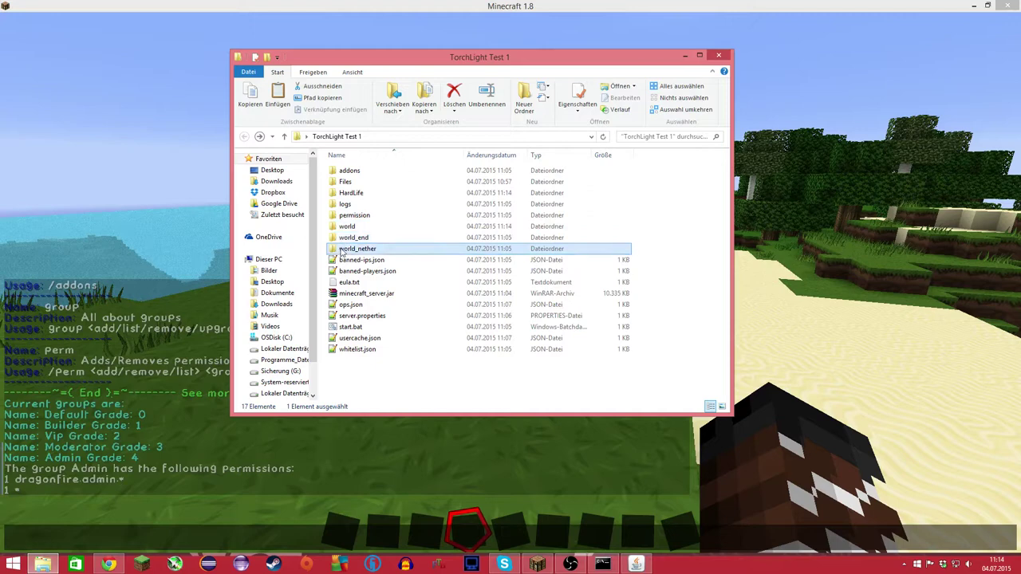
double_click(344, 238)
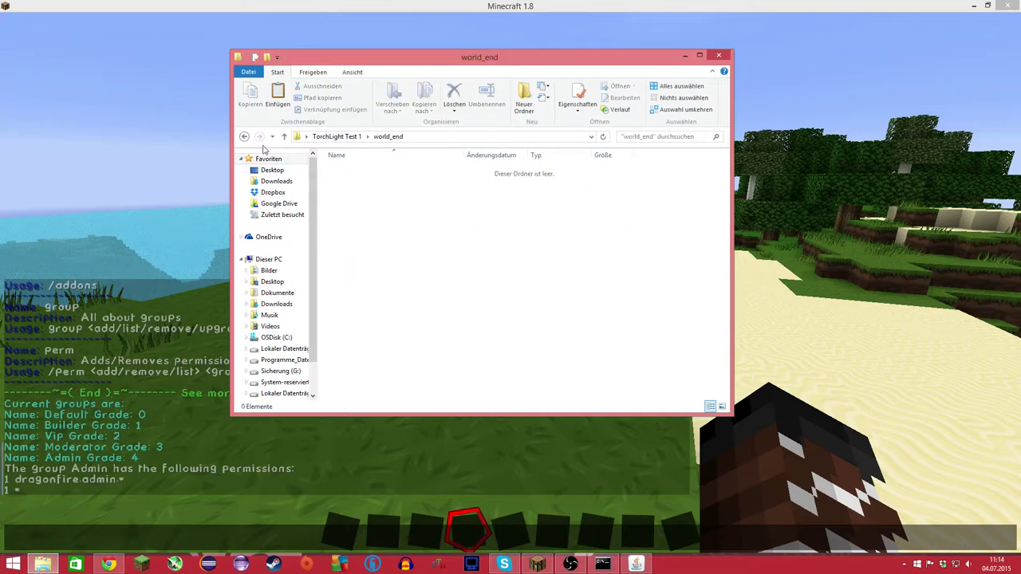
left_click(245, 136)
double_click(343, 248)
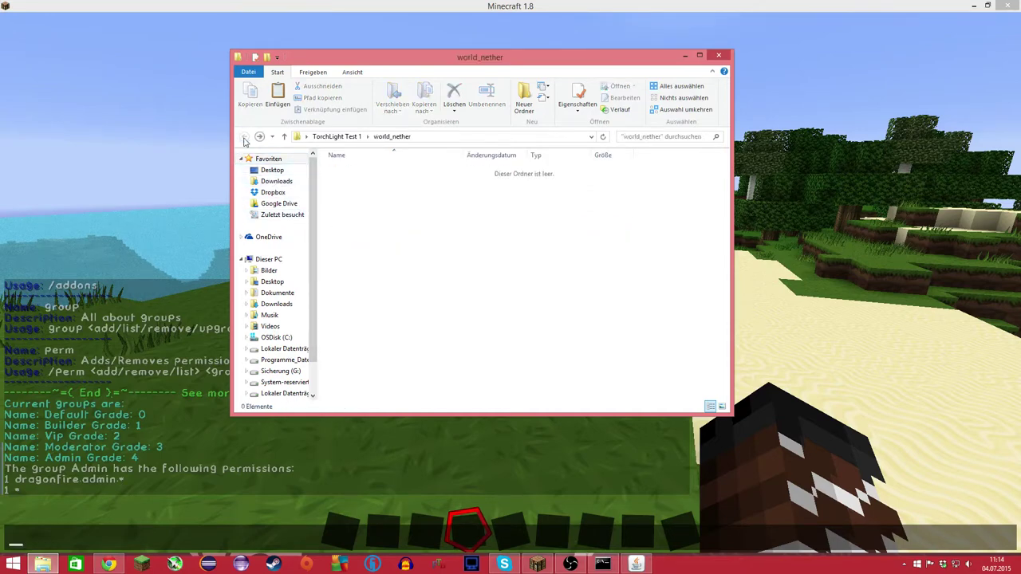
left_click(245, 137)
- Inspect the HardLife folder and its playerdata subfolder, then return to the TorchLight Test 1 folder
double_click(350, 192)
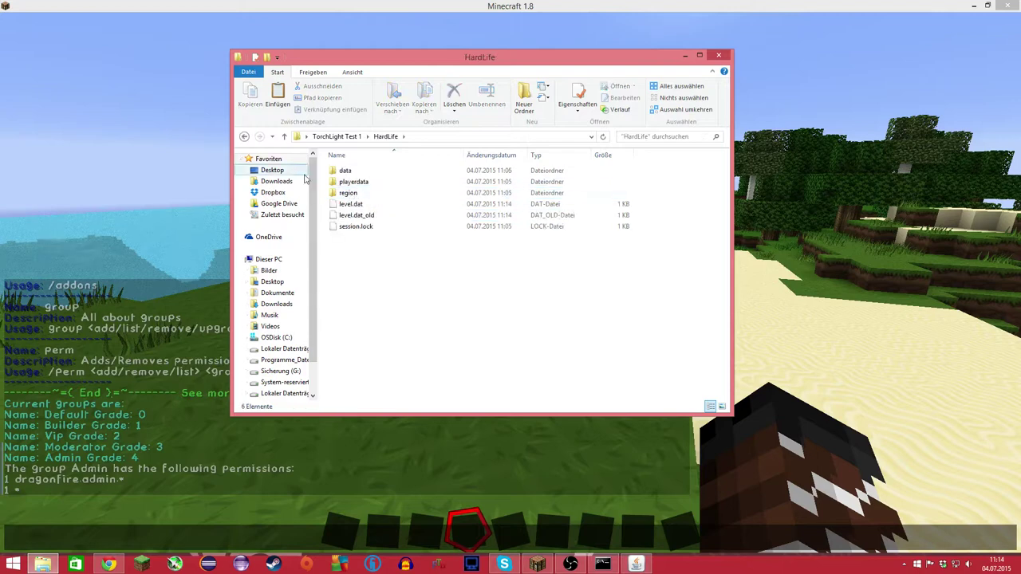
double_click(365, 182)
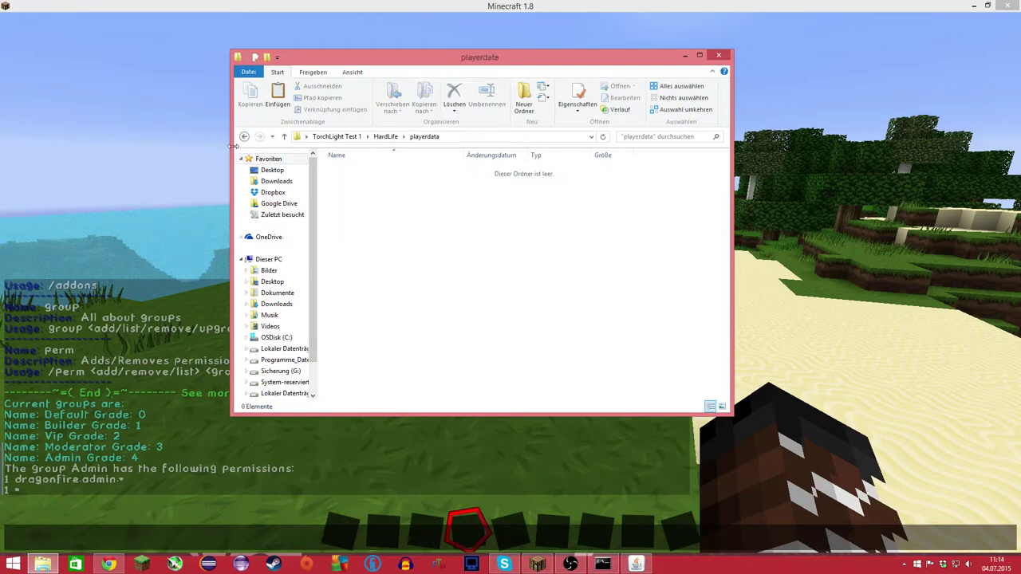
left_click(245, 137)
left_click(245, 137)
- Open the server's permission folder and select the file Players.yml
left_click(357, 217)
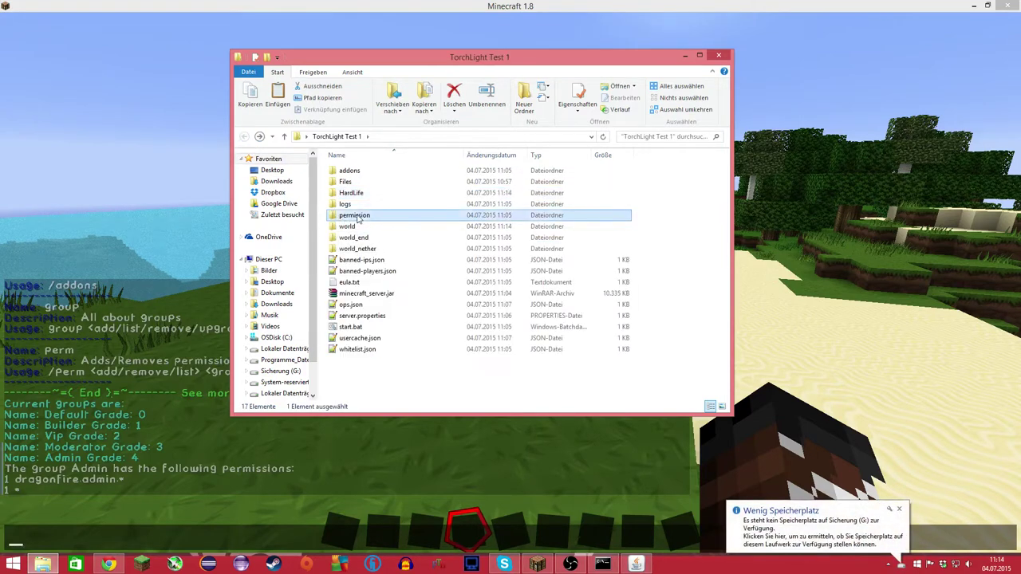
double_click(356, 217)
left_click(368, 181)
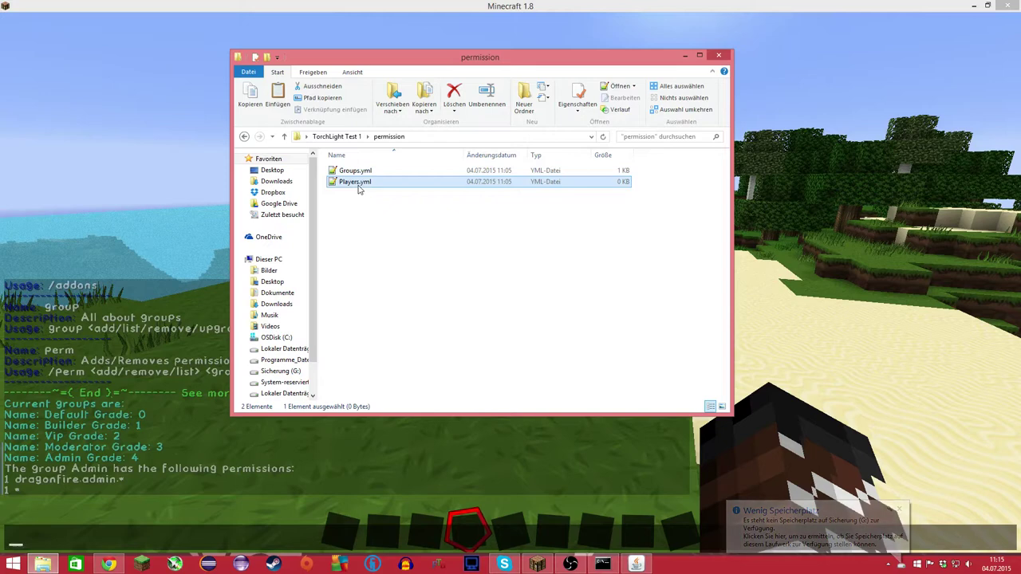
- Open Players.yml from the permission folder to check its contents, and close it again
double_click(356, 183)
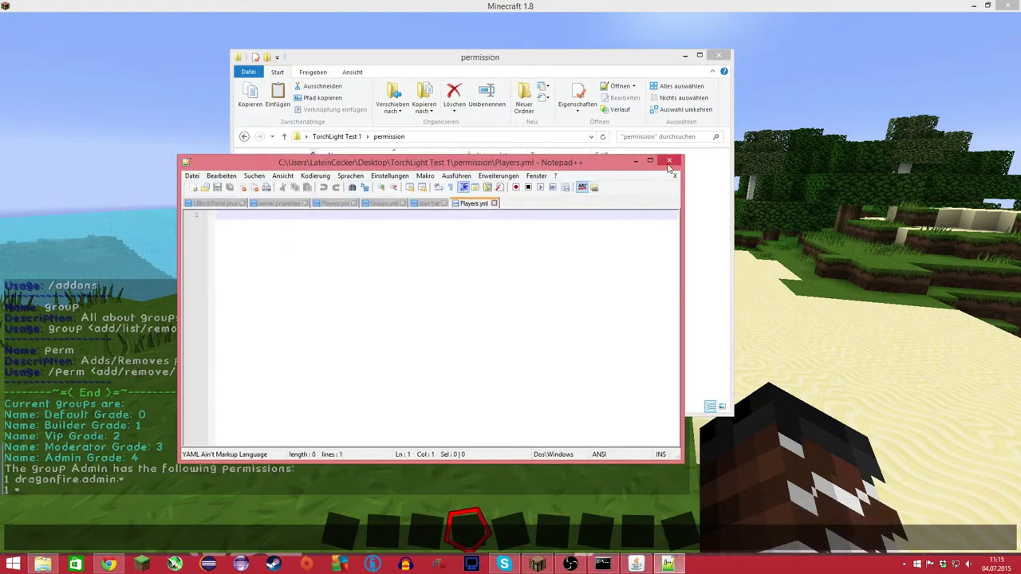
left_click(669, 162)
- Switch to the Minecraft client and run /save-all to save the world
left_click(196, 393)
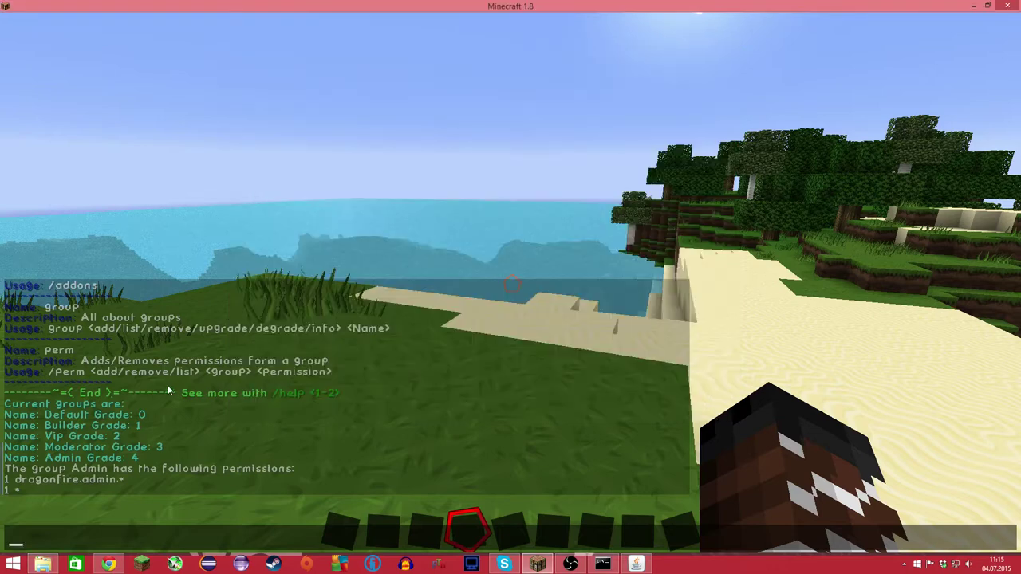
type("/save-all")
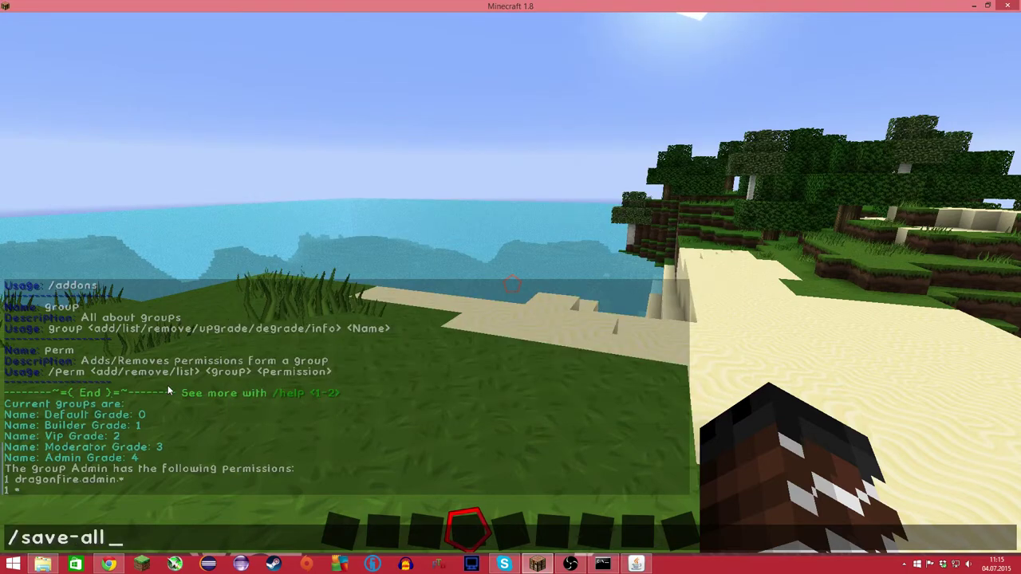
key("Return")
key("e")
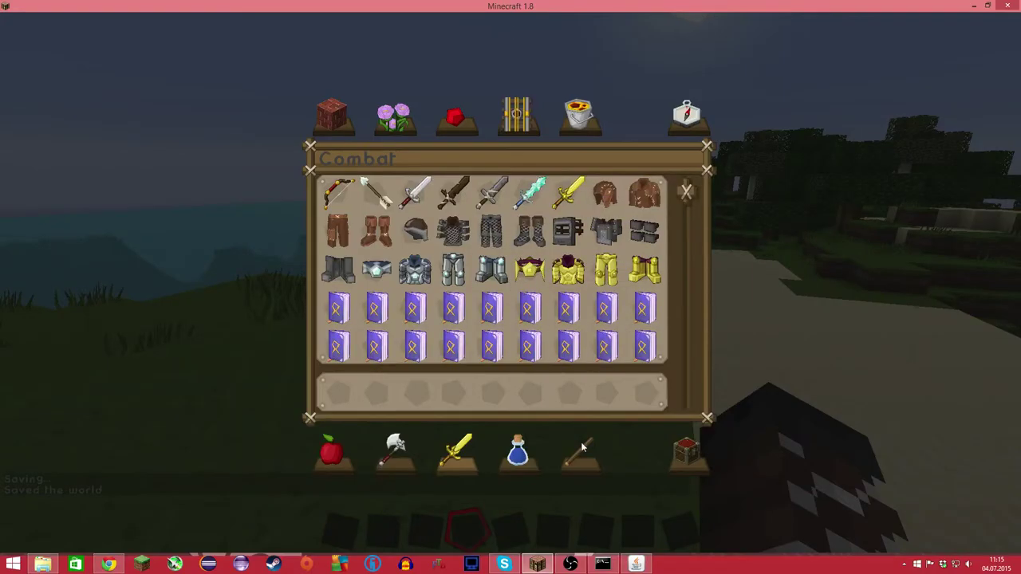
- Return to the permission folder, reopen Players.yml to check for saved player entries, and close the file
left_click(42, 564)
double_click(397, 182)
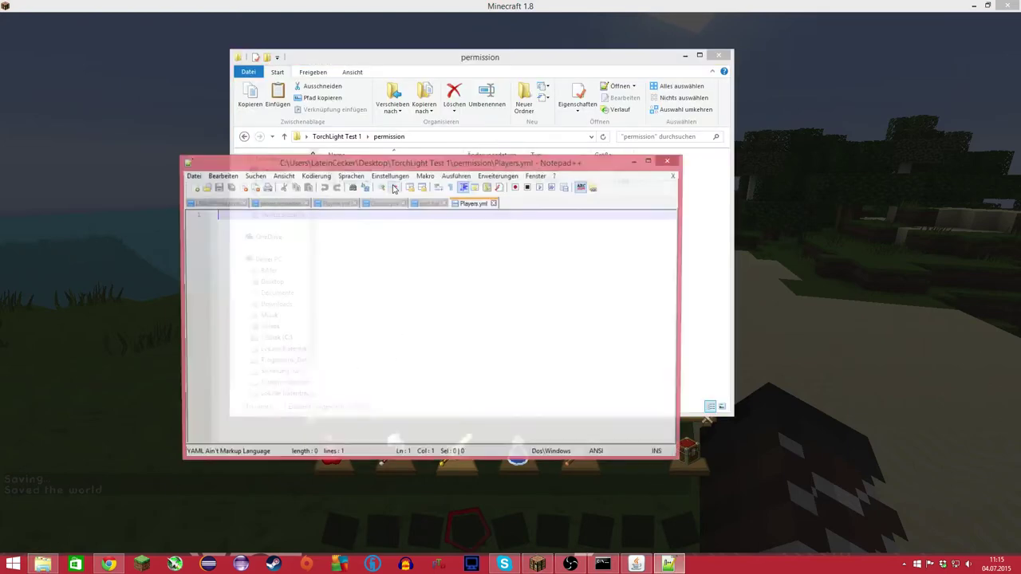
left_click(670, 161)
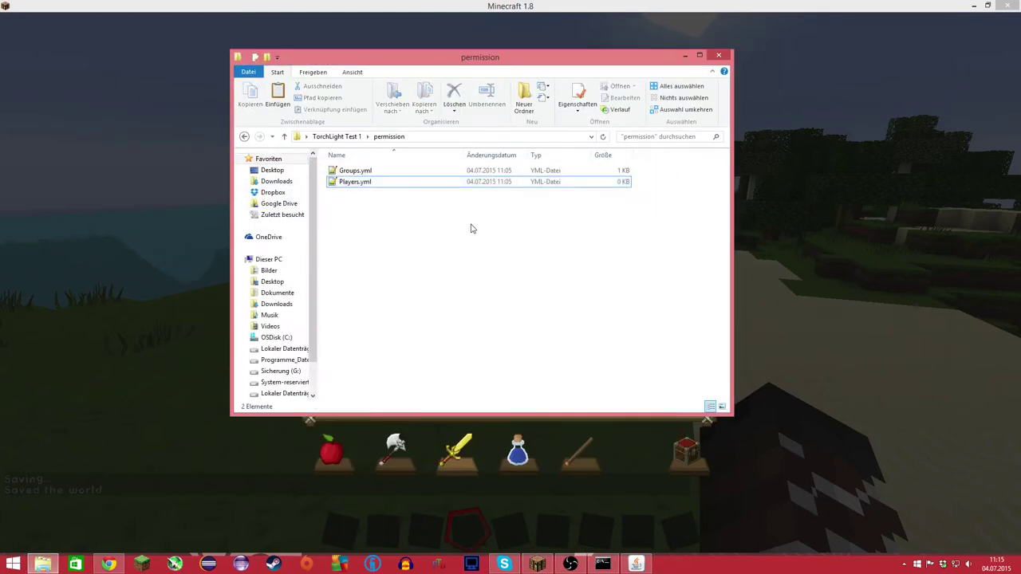
left_click(393, 185)
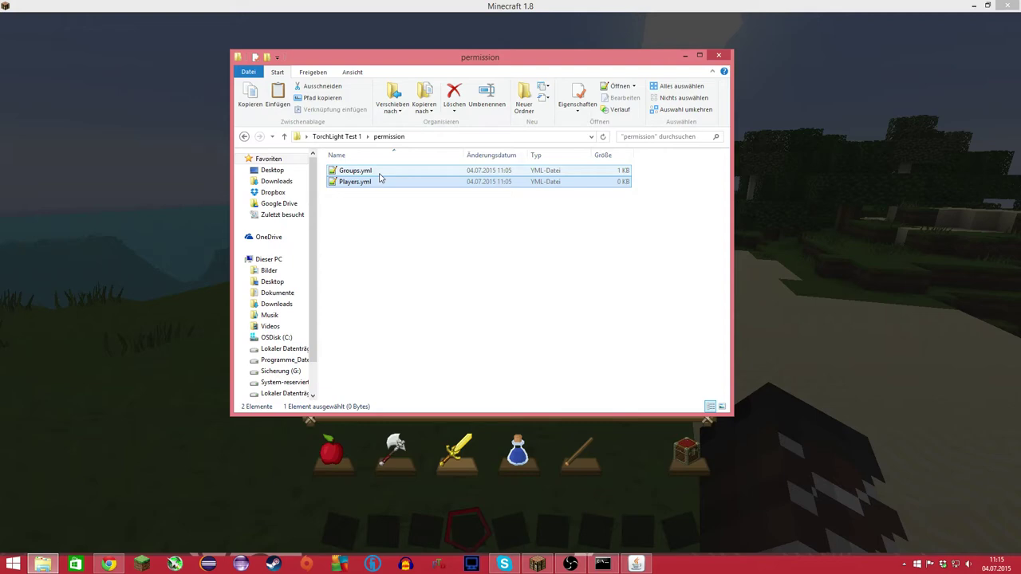
- Open Groups.yml and examine each group's prefix, suffix and permissions, highlighting the Admin group's block
double_click(380, 173)
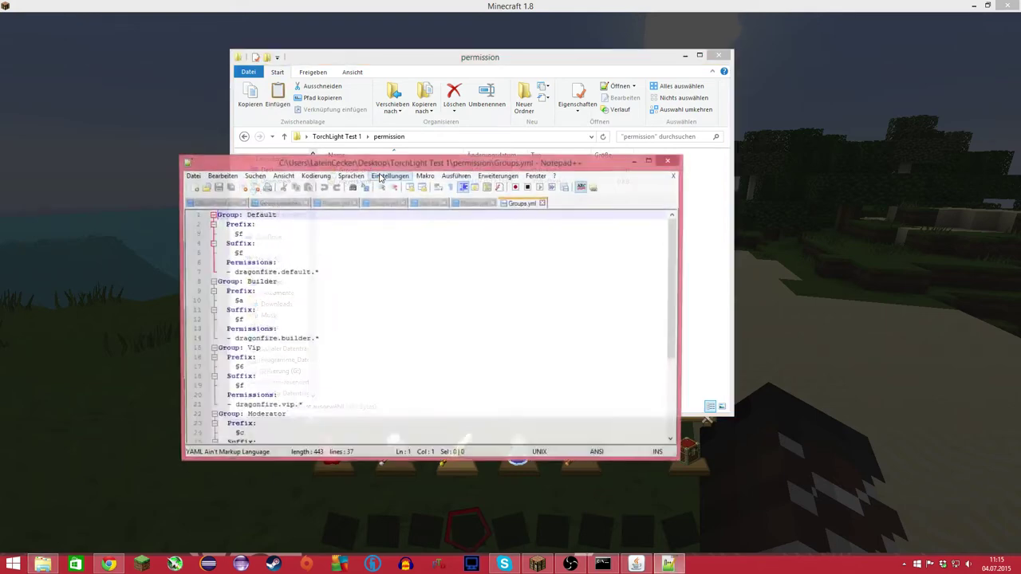
scroll(363, 239, "down", 5)
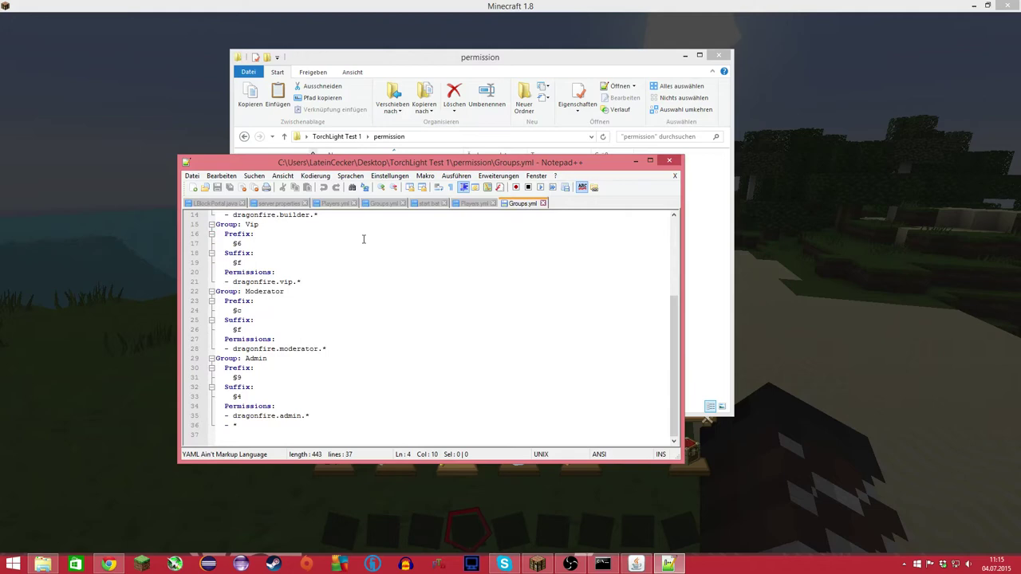
scroll(323, 292, "up", 4)
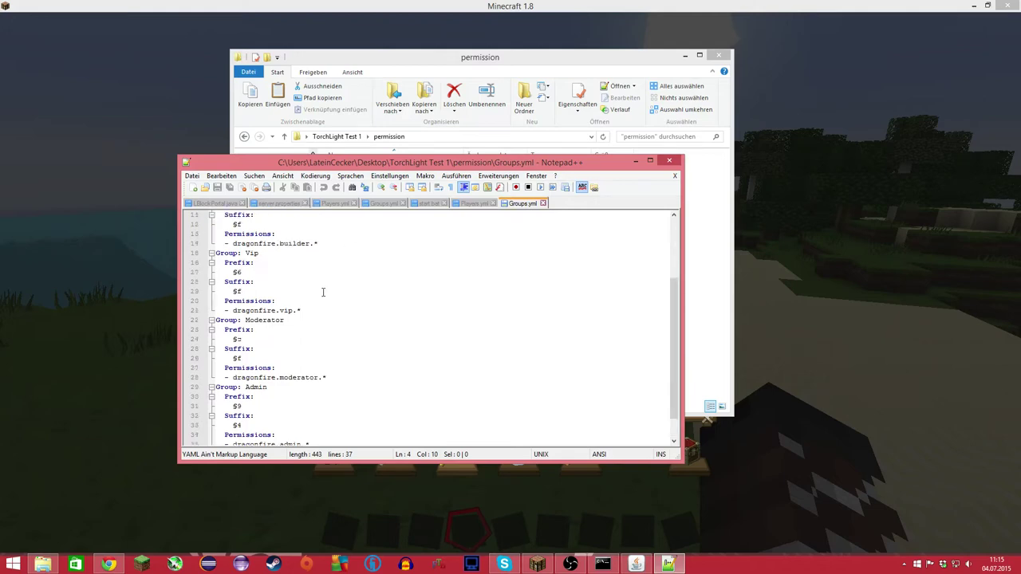
scroll(323, 292, "down", 3)
scroll(323, 292, "down", 2)
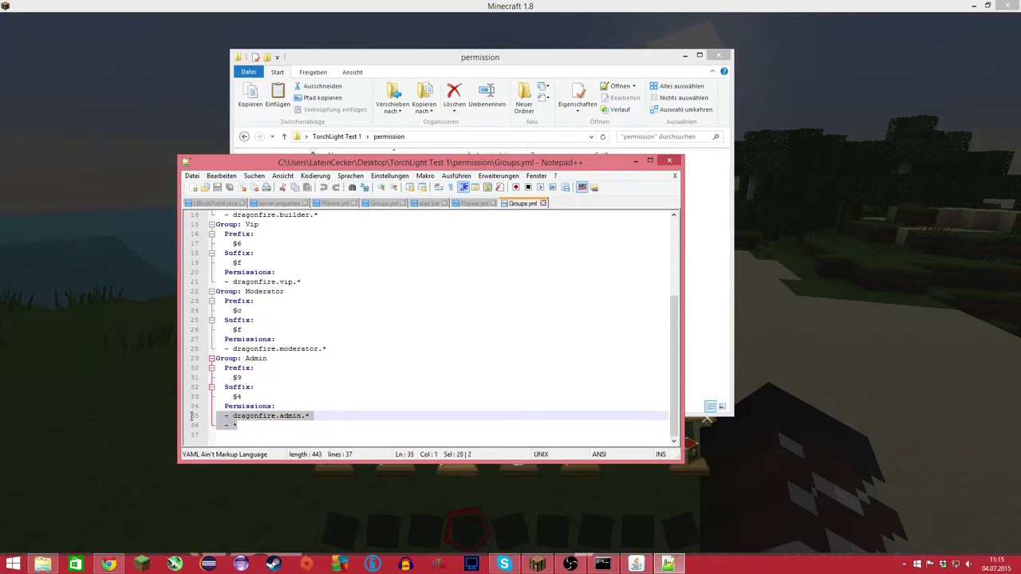
left_click_drag(192, 416, 192, 358)
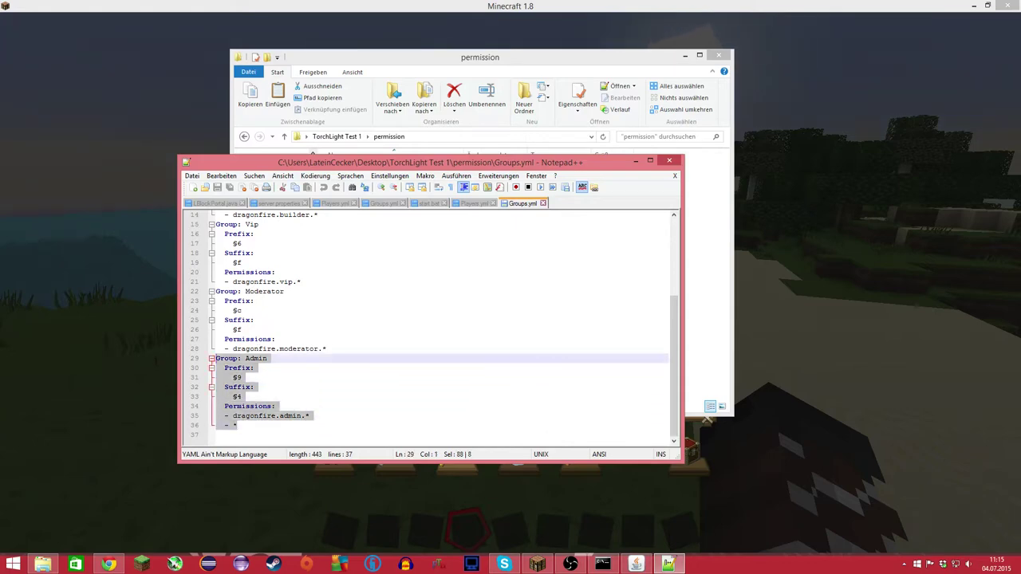
left_click(242, 425)
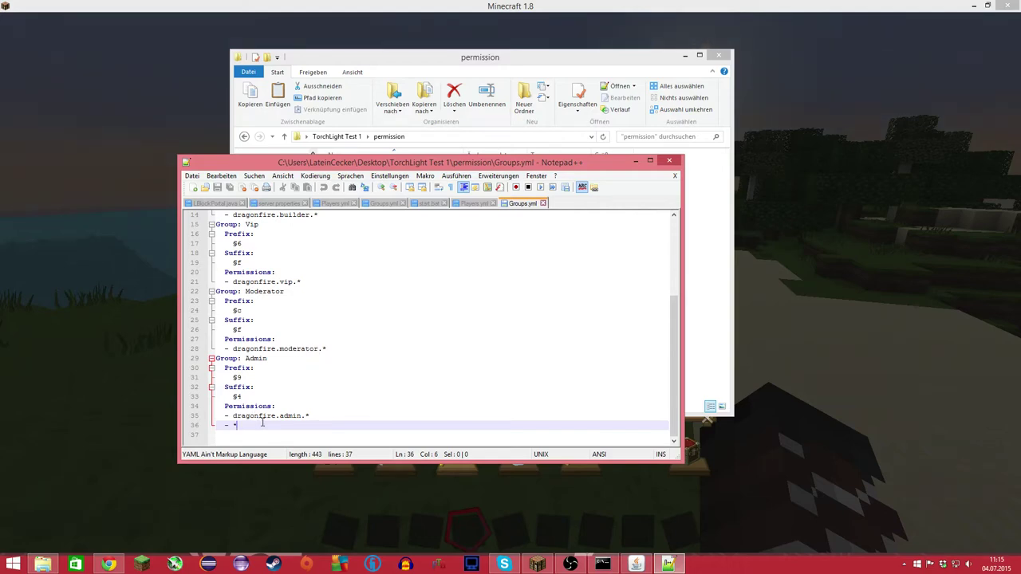
- Go back to the Minecraft client, leave the inventory and run /world list to list the existing worlds
left_click(160, 332)
key("e")
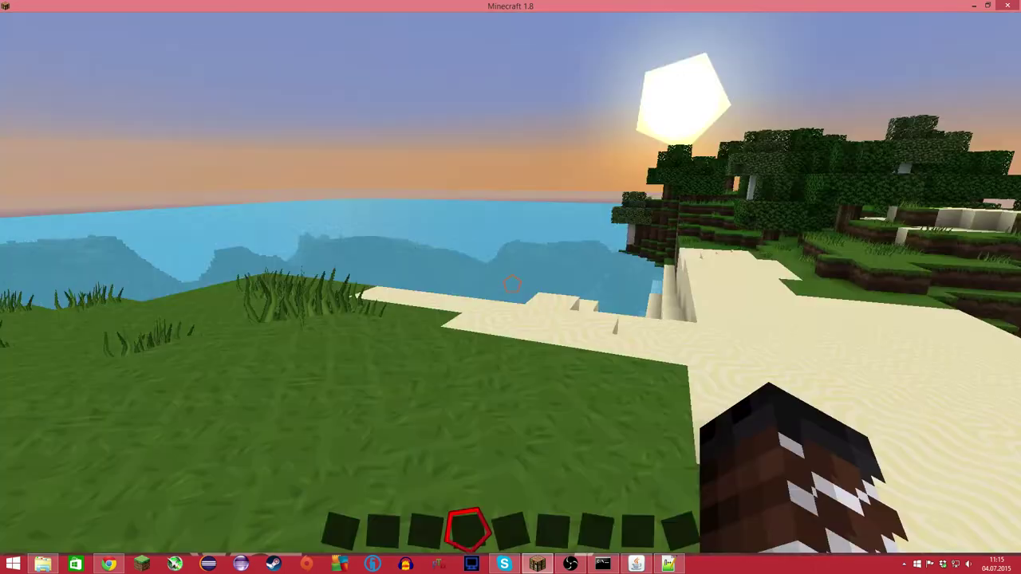
key("w")
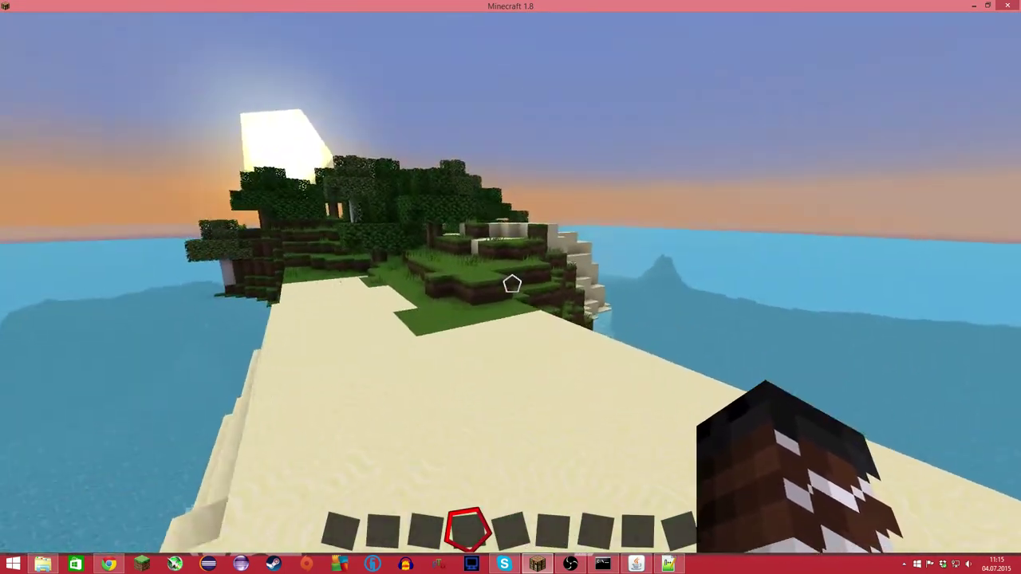
key("w")
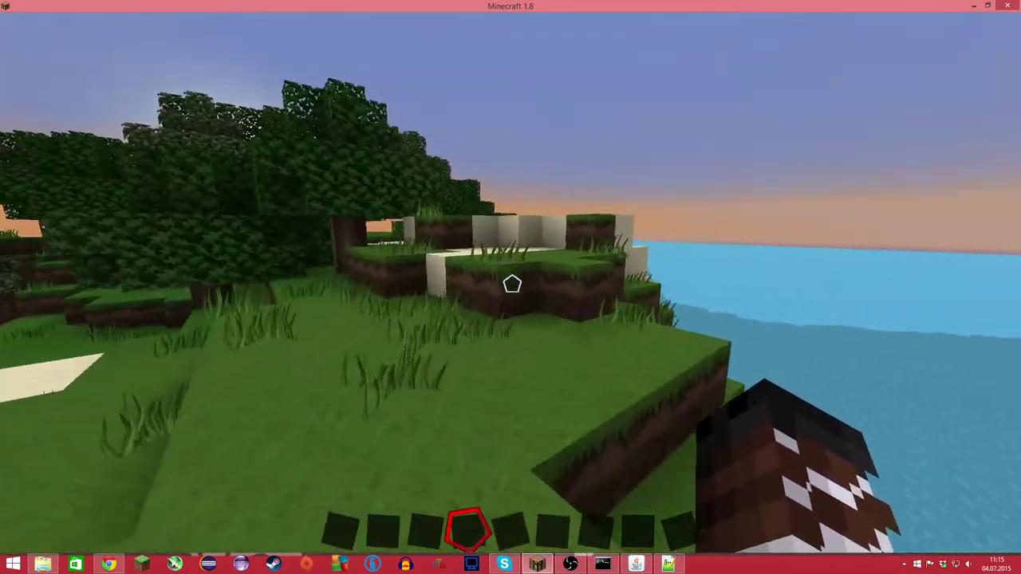
key("w")
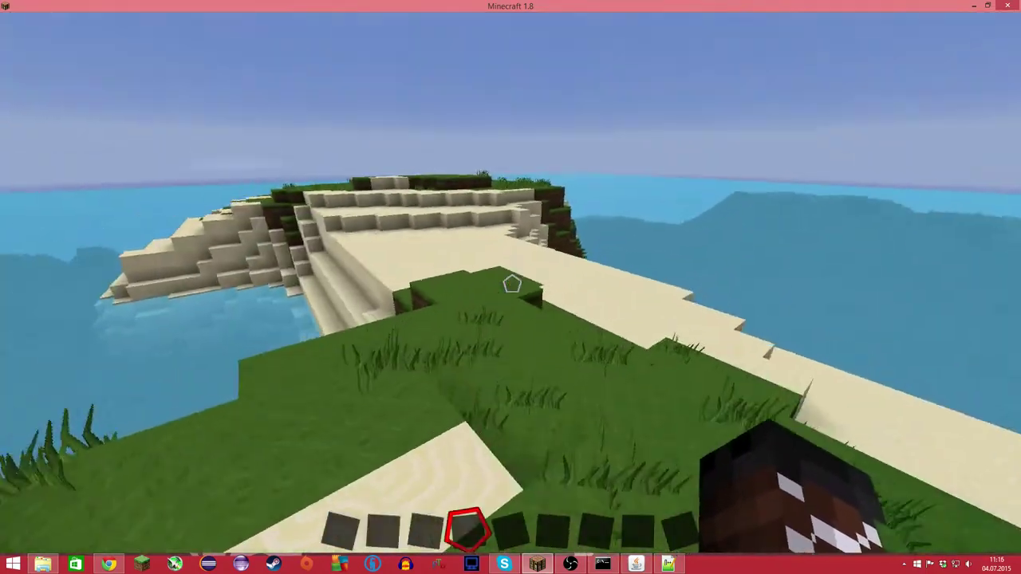
key("w")
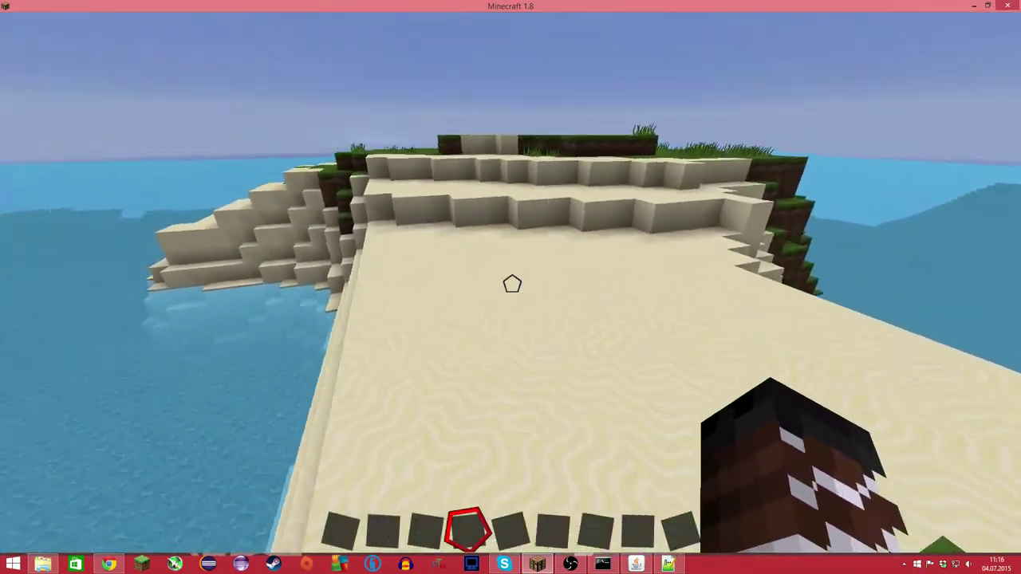
key("t")
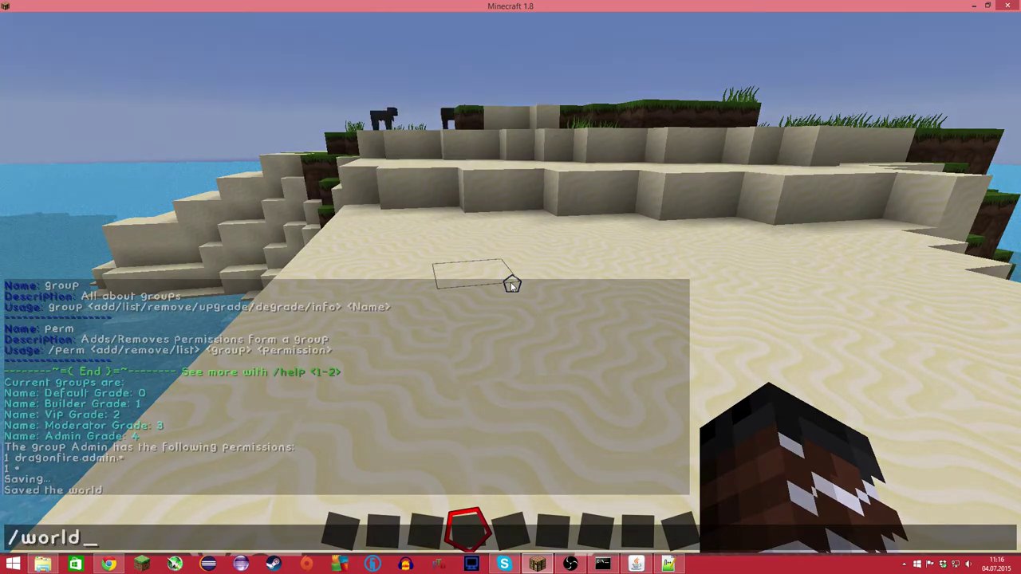
type("/world list")
key("Return")
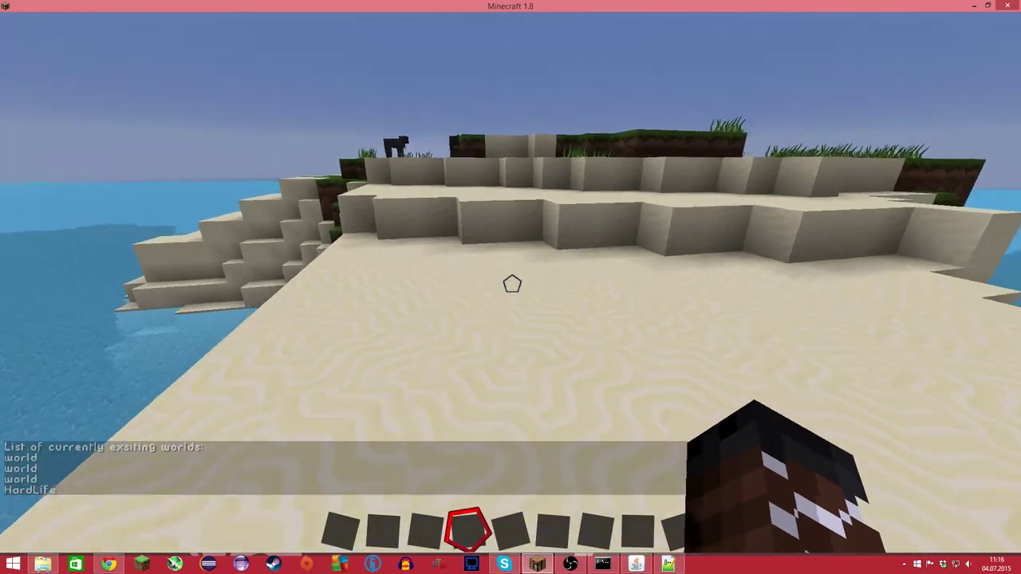
key("w")
key("space")
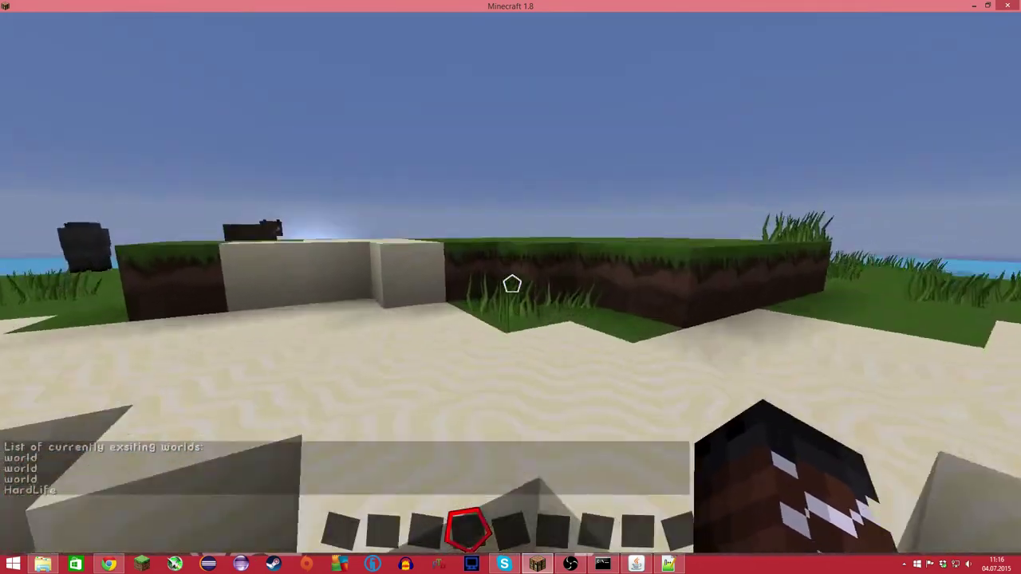
key("w")
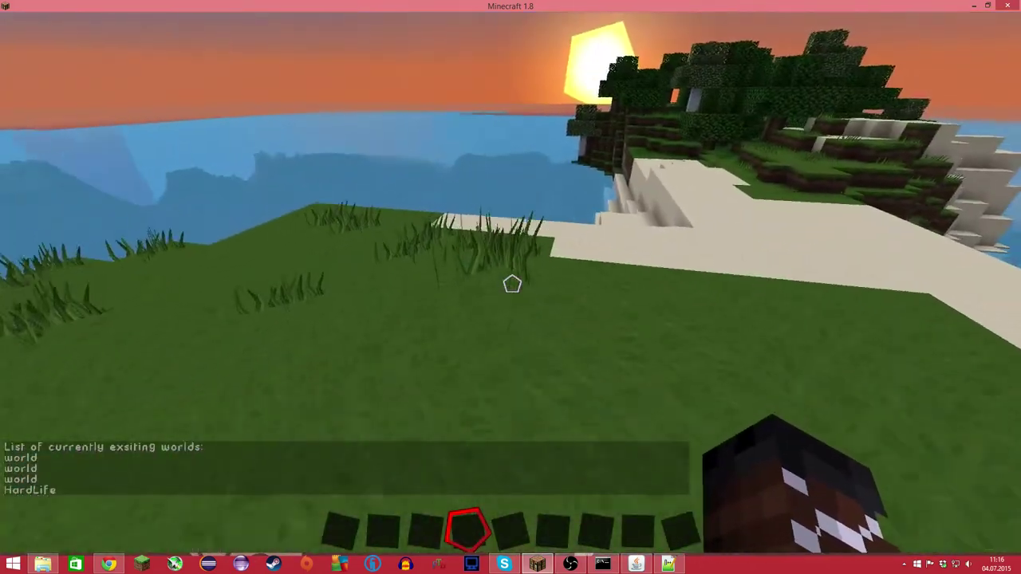
key("w")
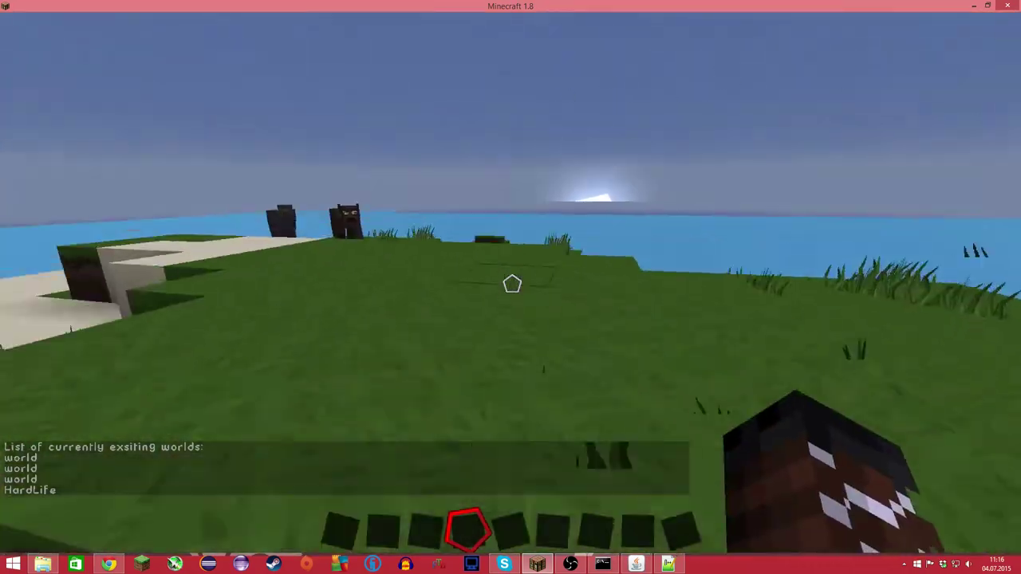
key("space")
key("w")
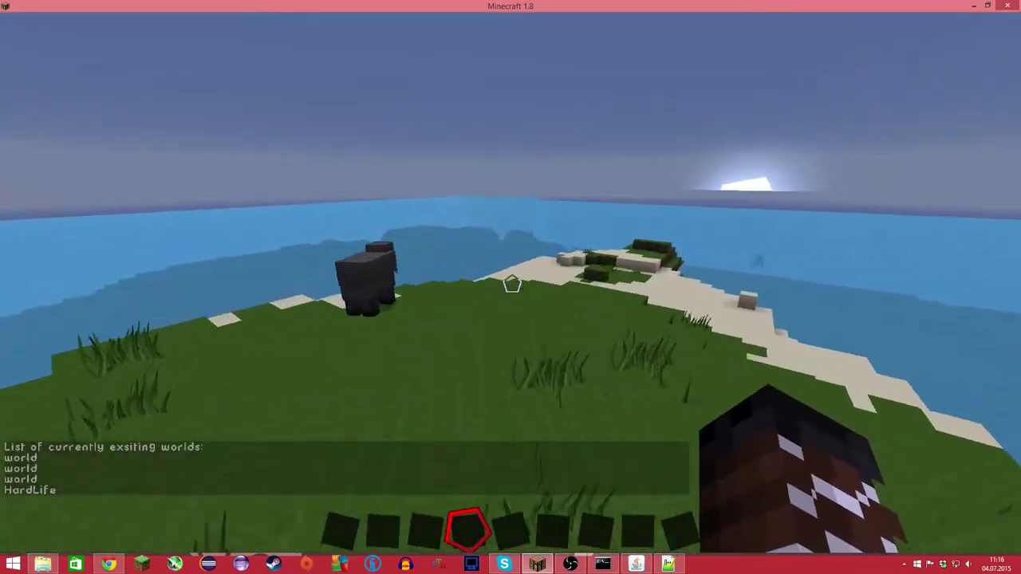
key("w")
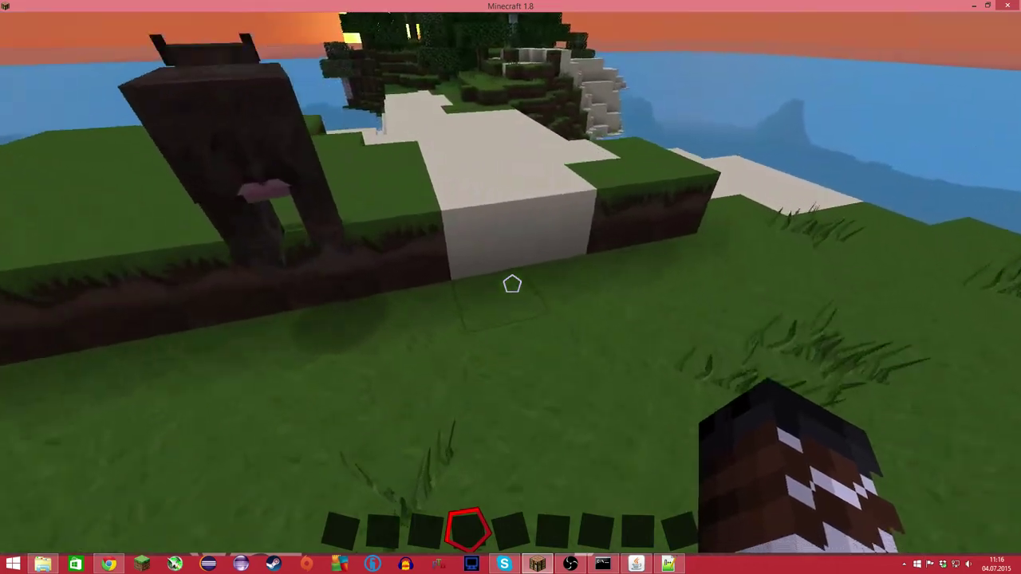
key("w")
- Run the /world command in the chat without a subcommand and recall it for another try
key("t")
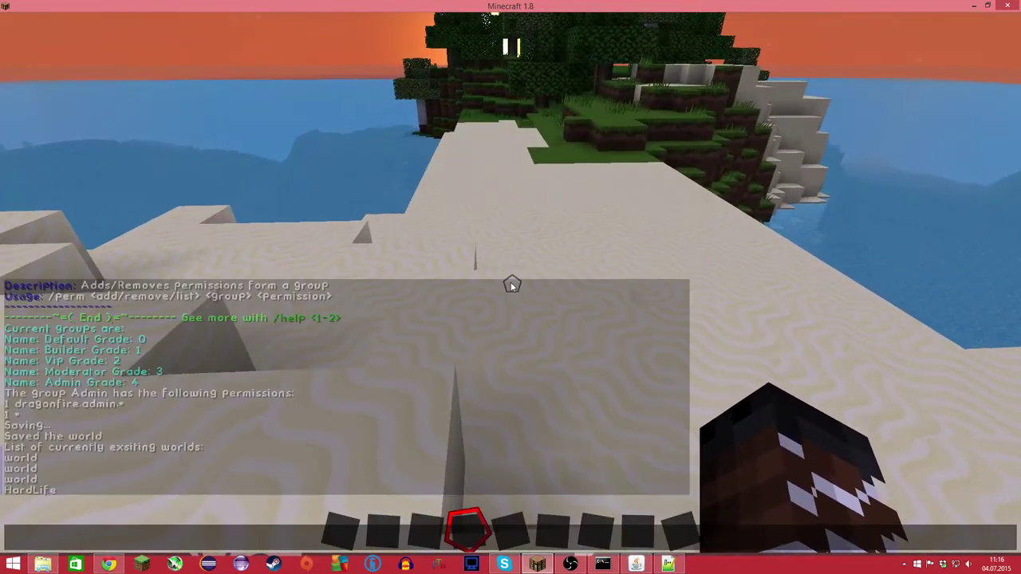
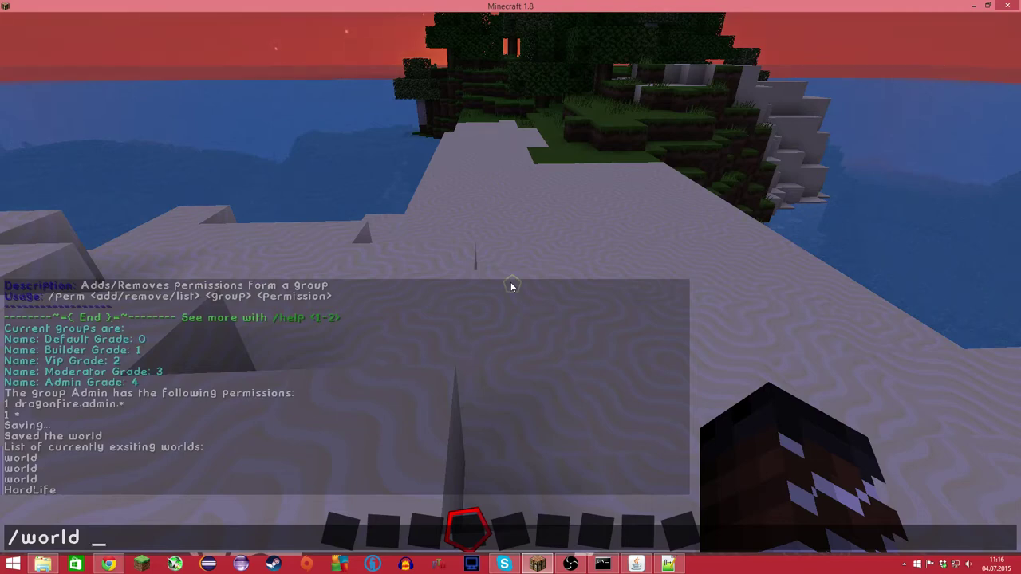
key("Return")
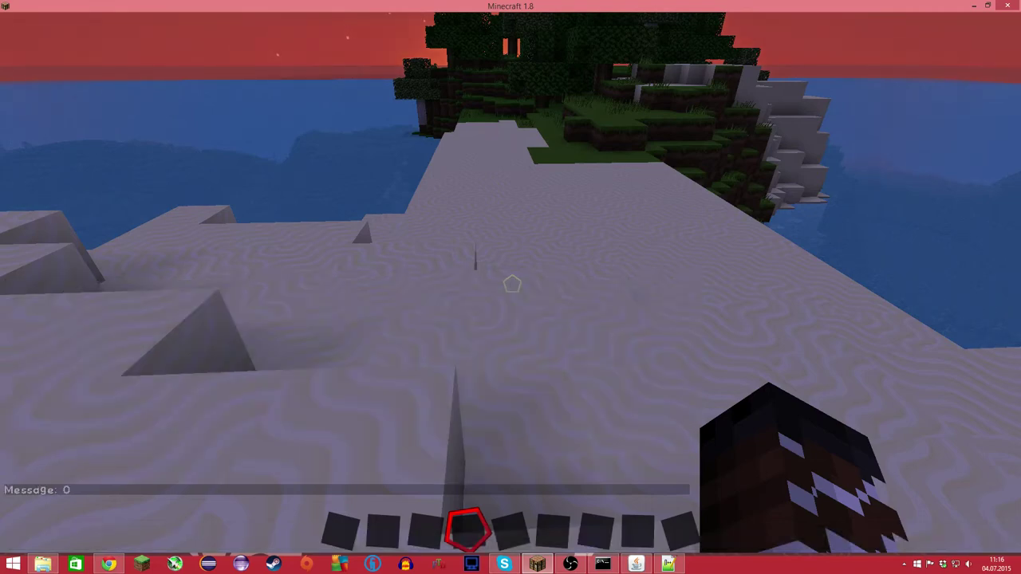
key("t")
key("Up")
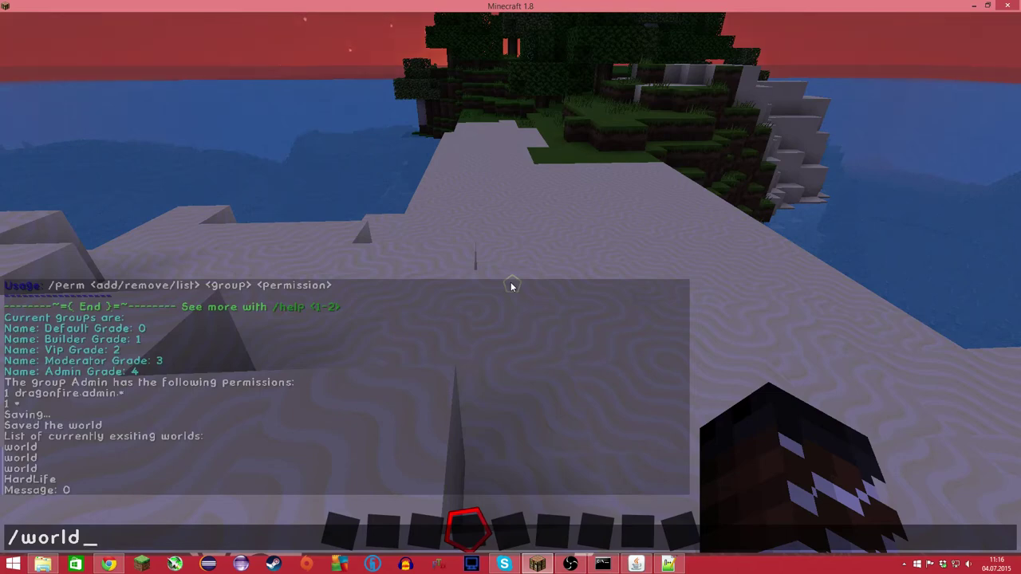
key("Return")
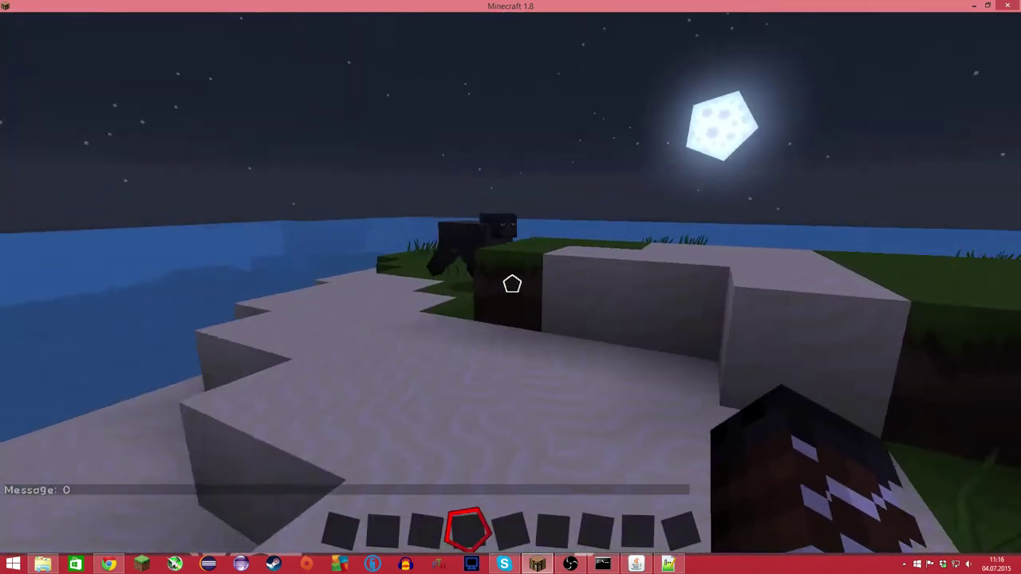
- Run /world tp -1 to teleport the player to dimension -1
key("t")
key("Up")
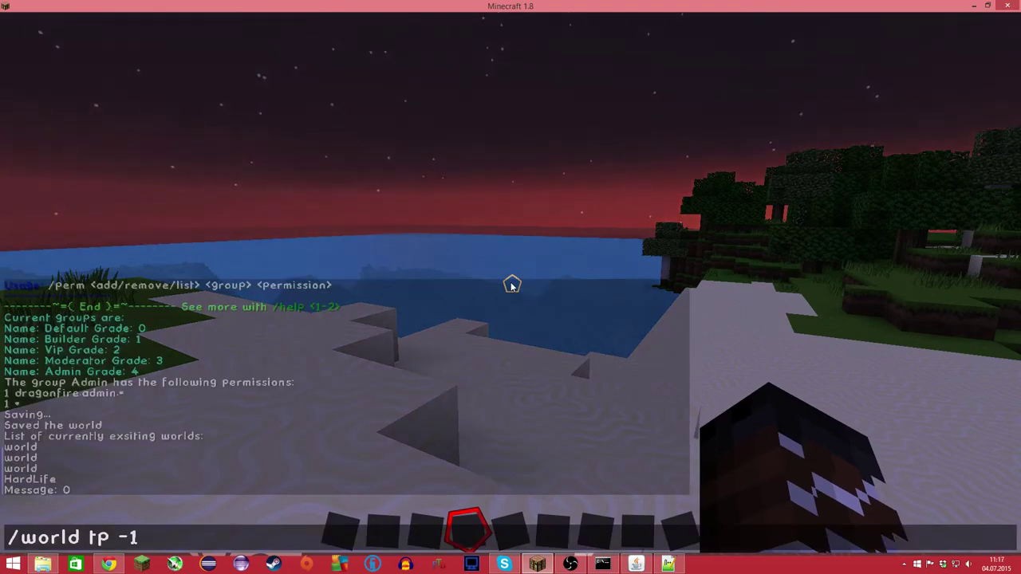
key("Return")
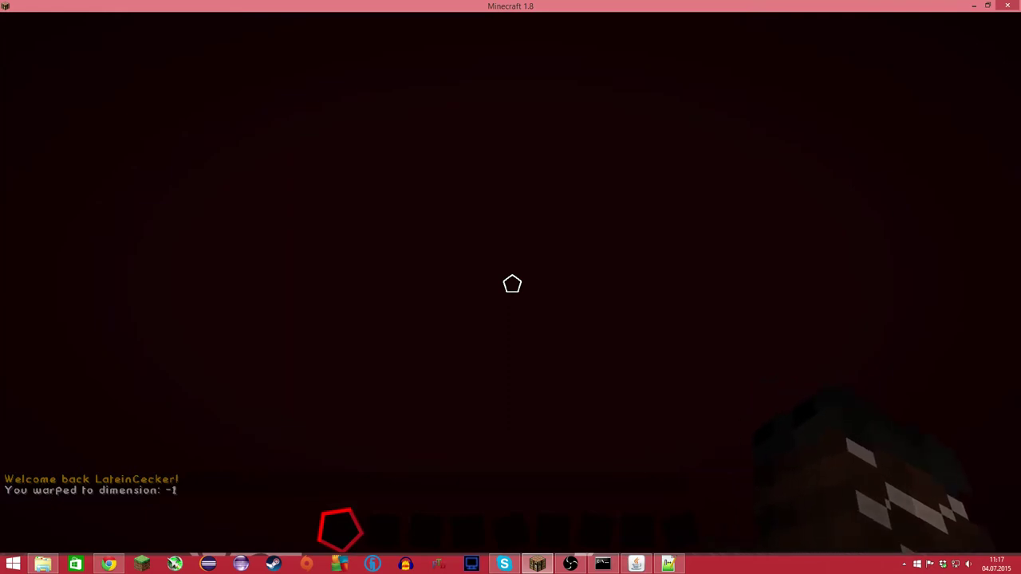
key("e")
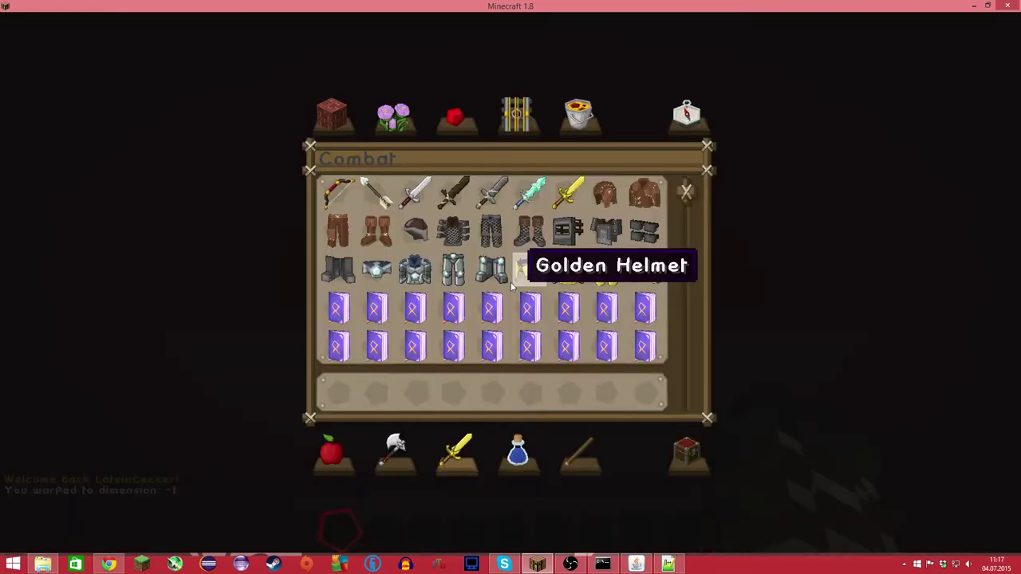
key("e")
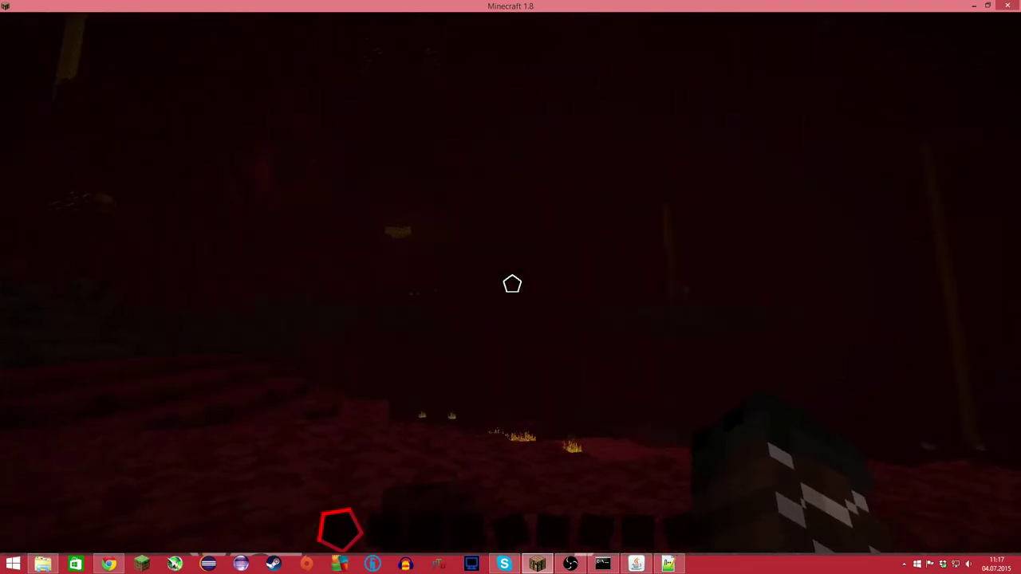
- Teleport the player to dimension 1 with /world tp 1, and on to dimension 2 with /world tp 2
key("t")
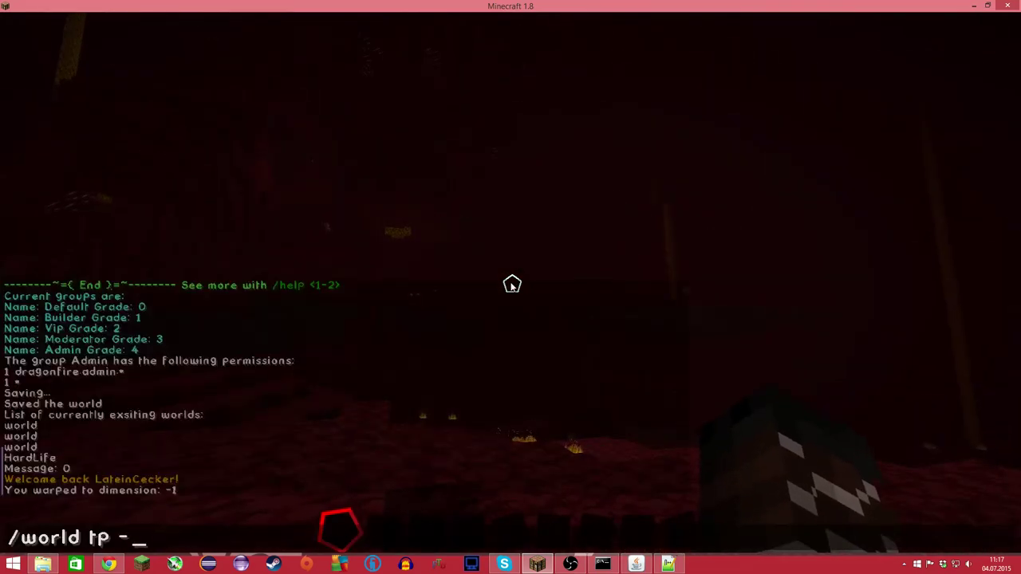
key("Return")
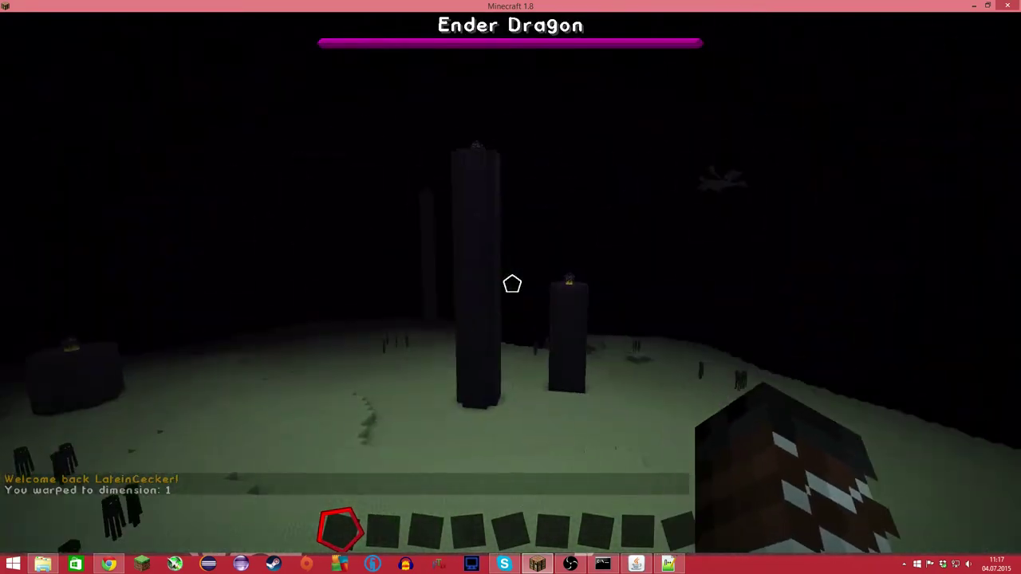
key("t")
key("Up")
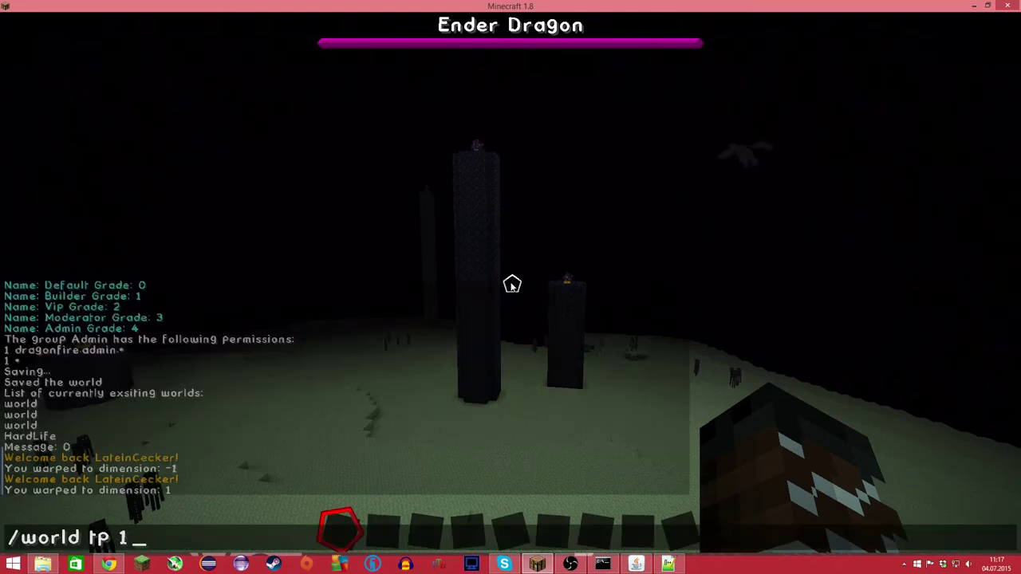
key("Return")
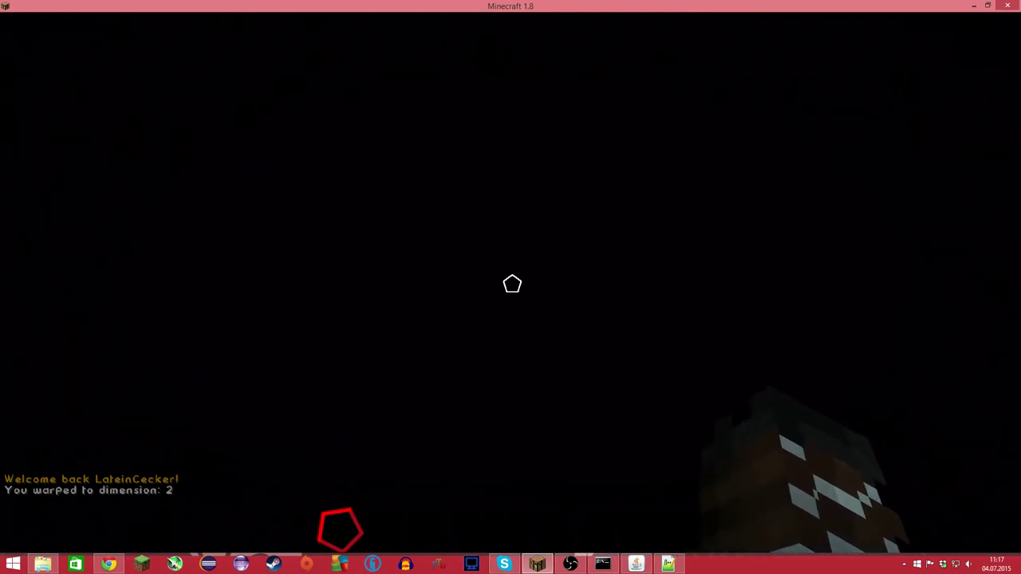
- Run /world tp 2 again while in dimension 2 and leave the chat closed
type("t/world tp 2")
key("Return")
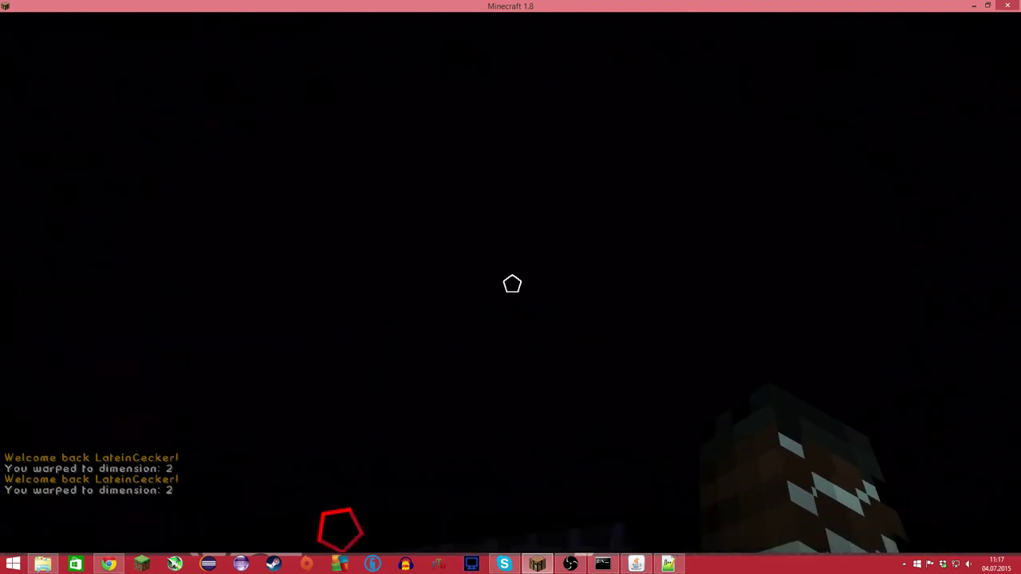
key("t")
key("Escape")
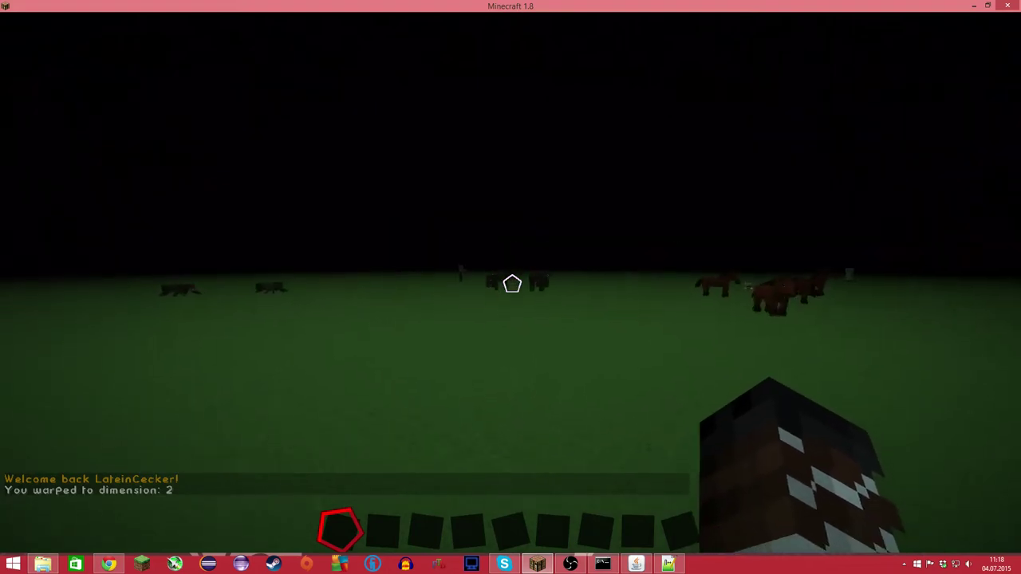
- Run /world tp 0 to teleport the player to dimension 0
key("t")
key("Up")
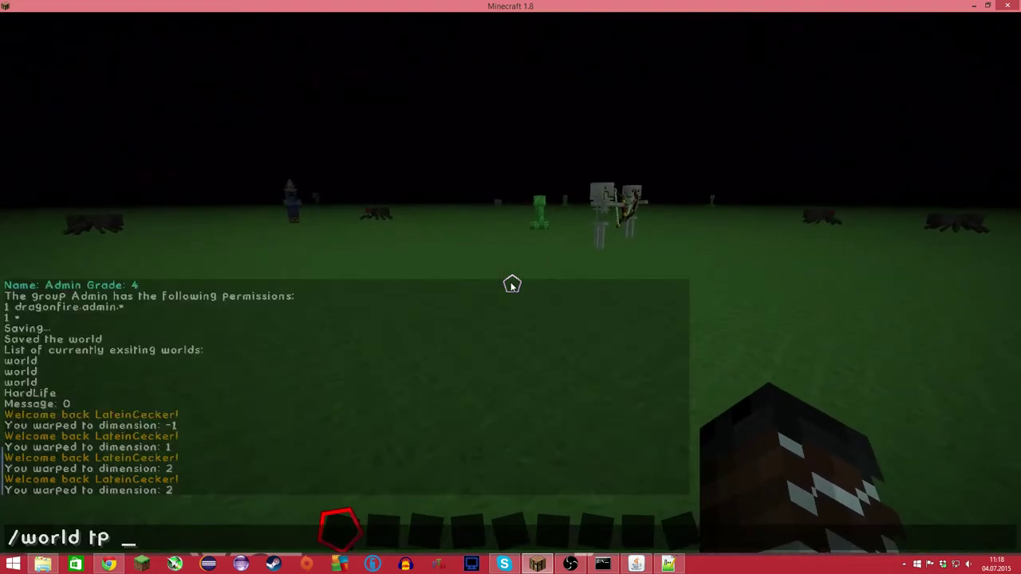
key("Return")
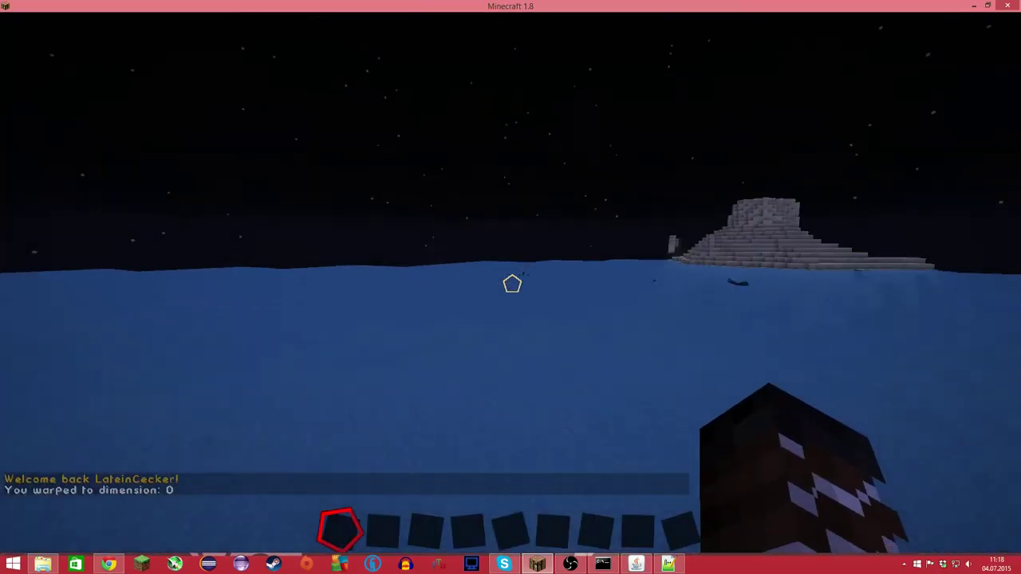
- Return the player from dimension 0 to the flat world with /world tp 2
key("t")
key("Up")
key("Return")
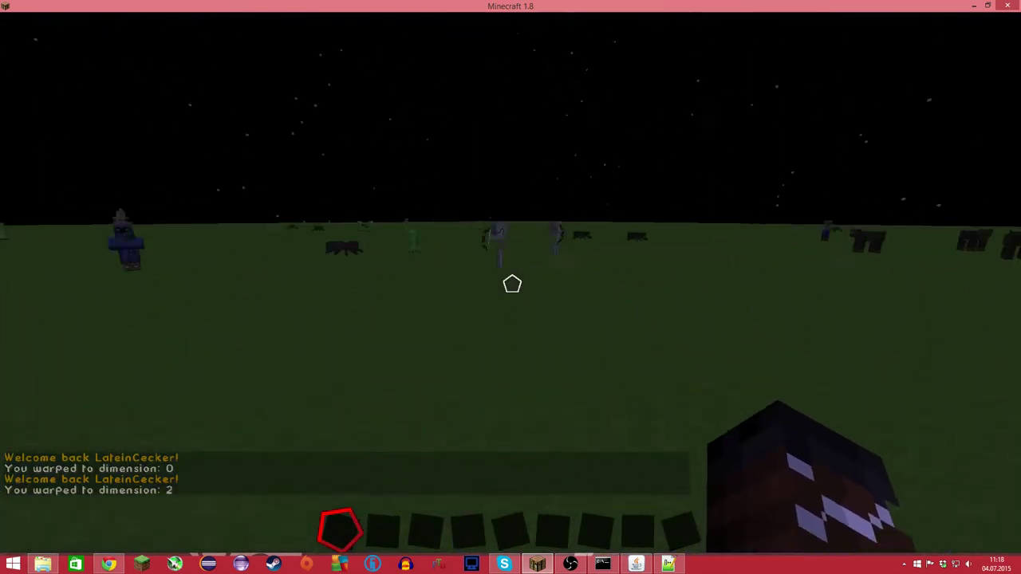
left_click(512, 284)
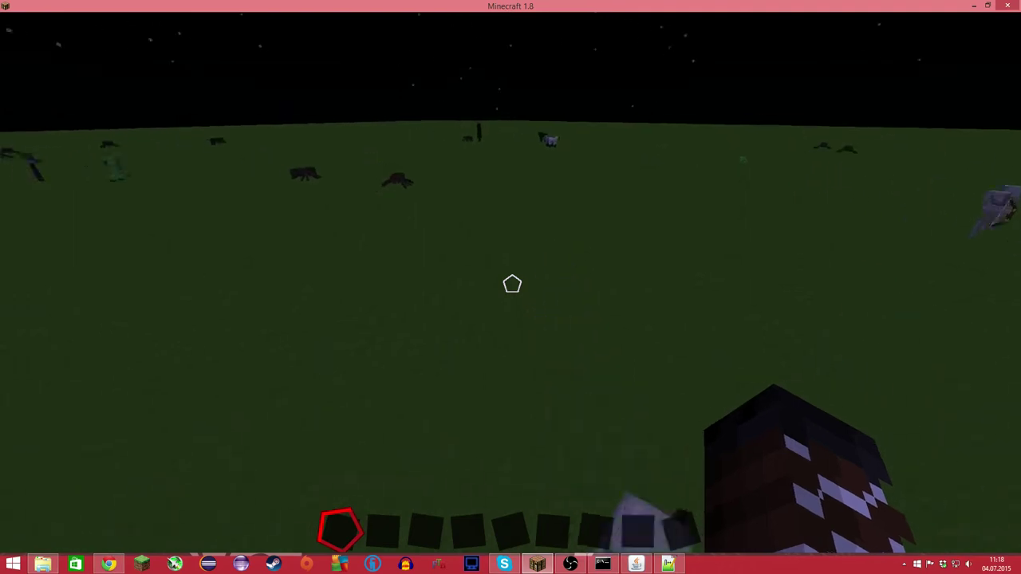
- Take a bow from the creative inventory's Combat items and equip it in the first hotbar slot
key("e")
scroll(509, 206, "down", 1)
scroll(409, 219, "up", 1)
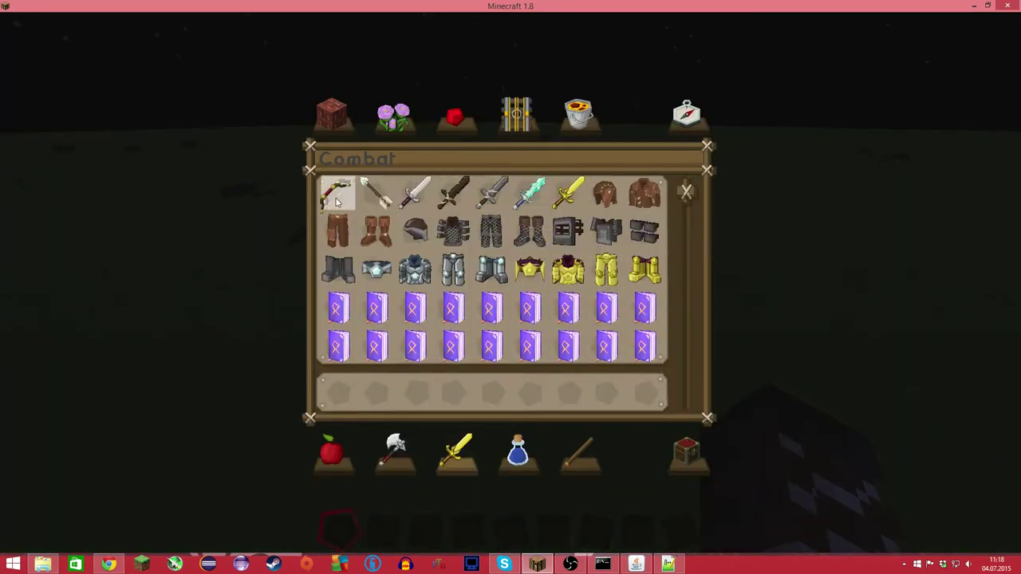
key("e")
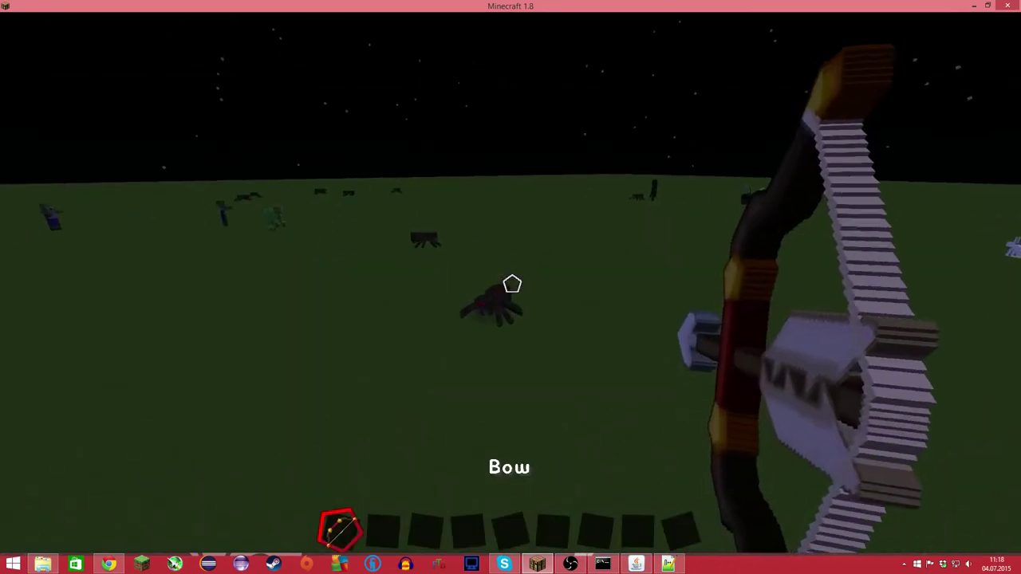
- Shoot the nearby spider and the creeper on the grass plain with the bow
right_click(512, 284)
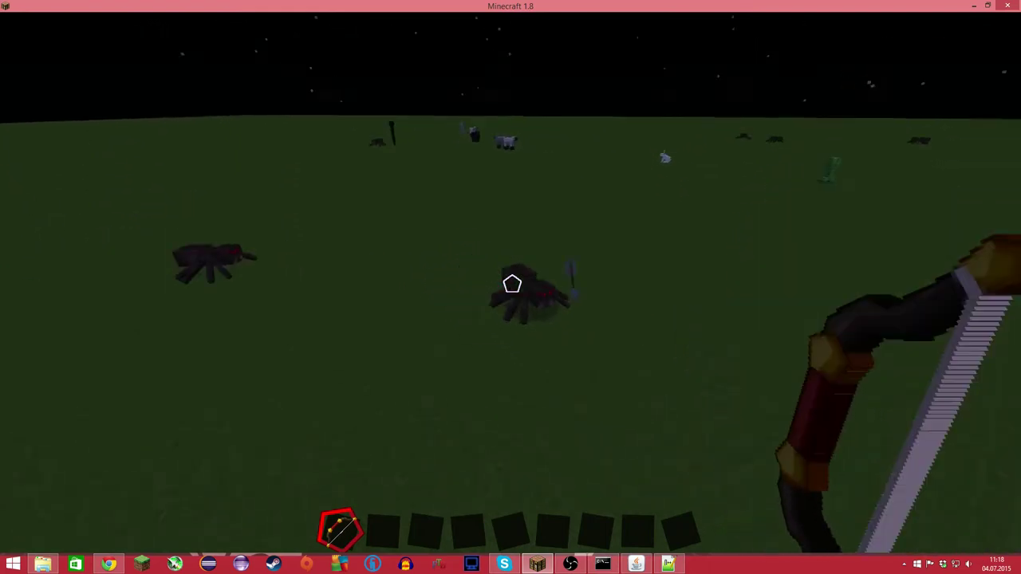
right_click(512, 284)
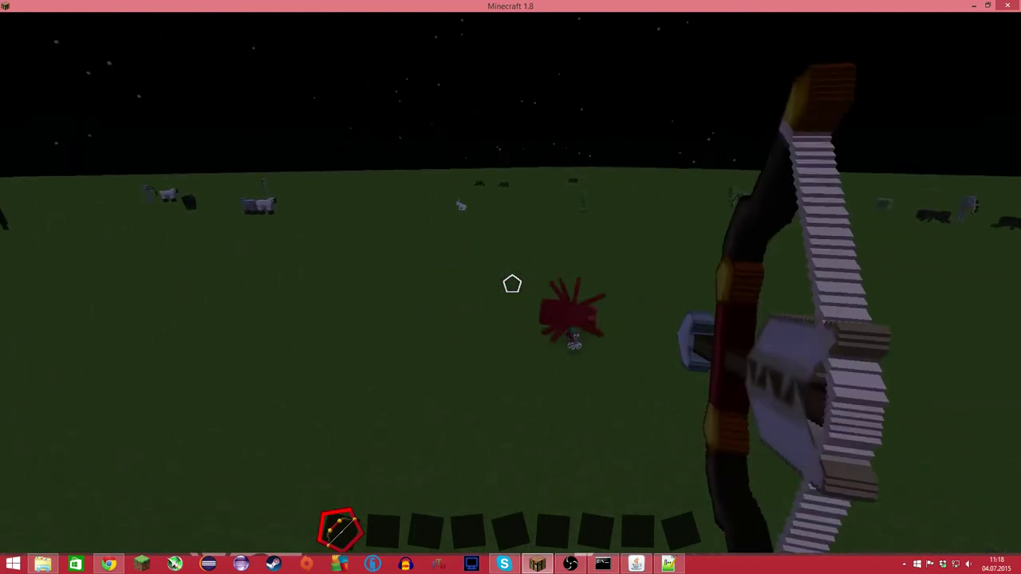
right_click(512, 284)
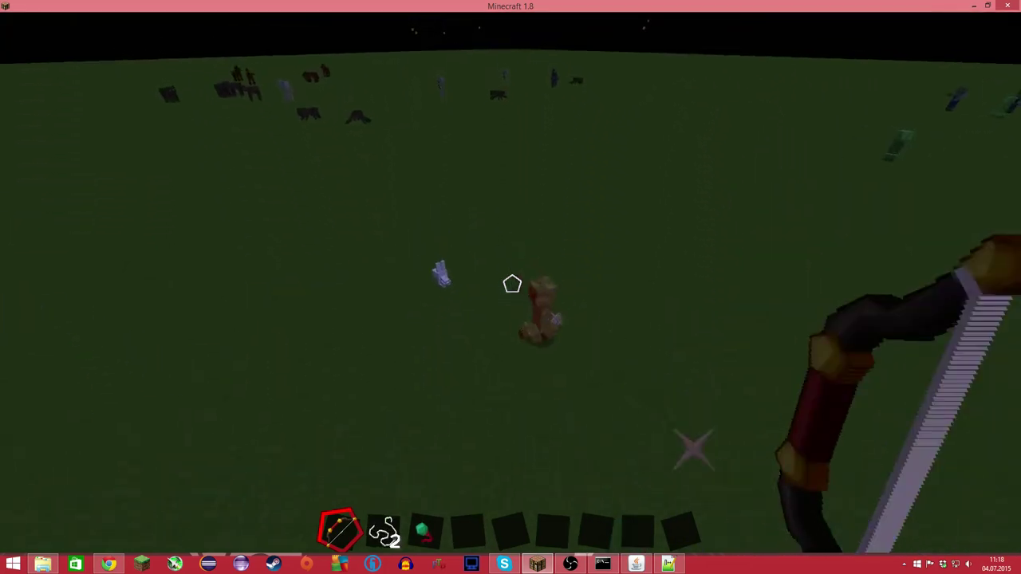
right_click(512, 284)
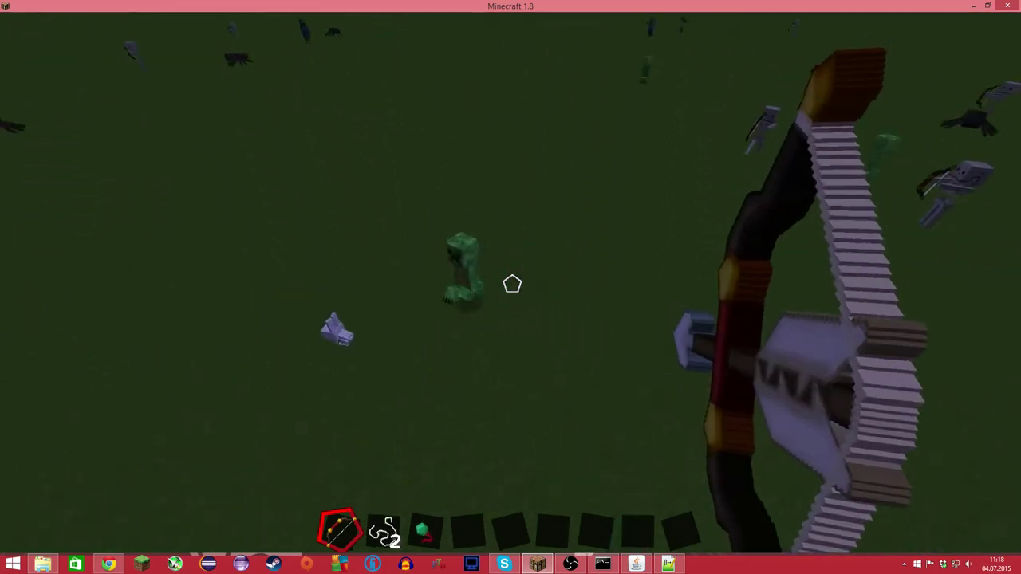
right_click(512, 284)
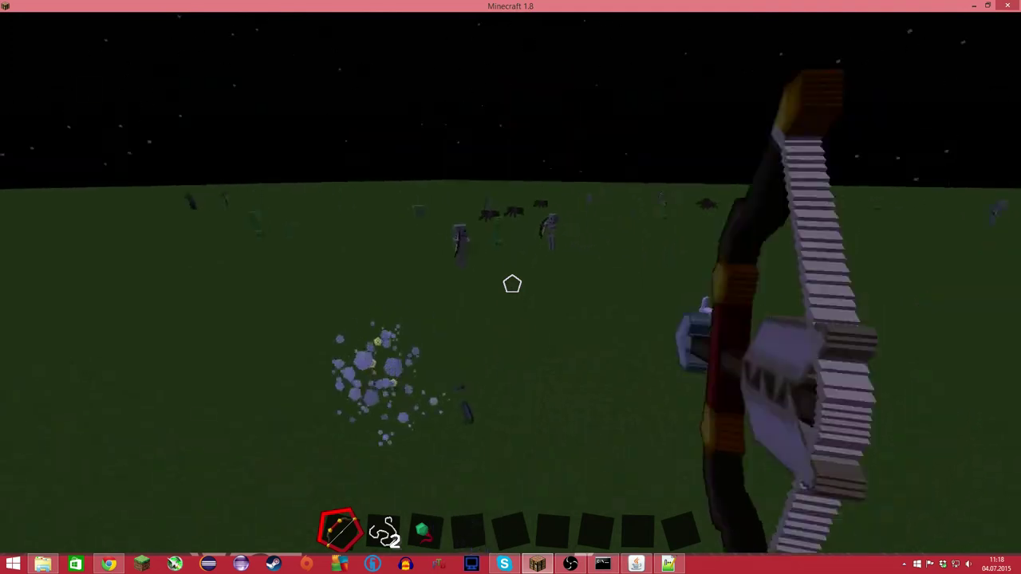
right_click(512, 284)
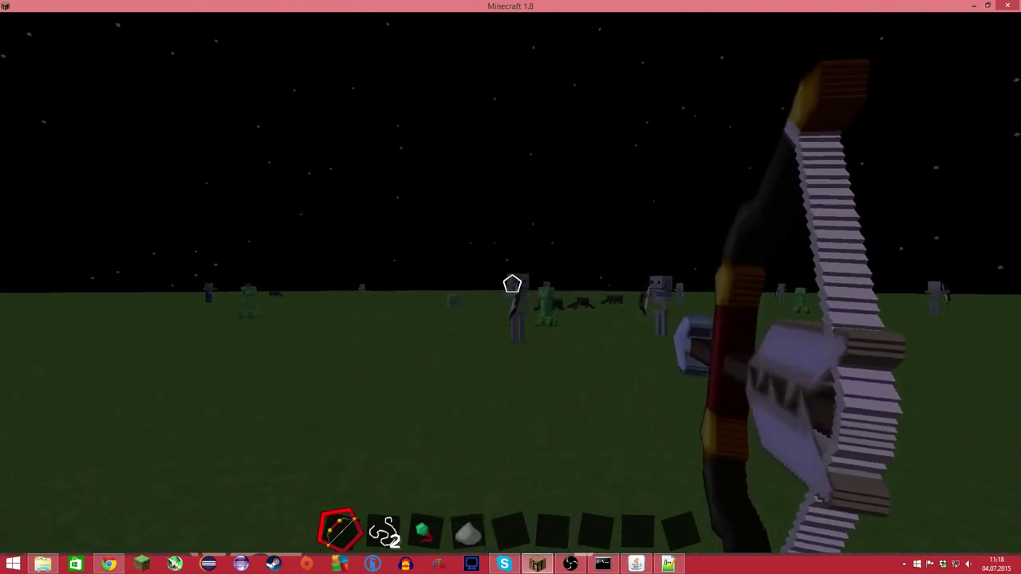
- Shoot the group of skeletons on the plain with the bow
right_click(513, 284)
right_click(512, 284)
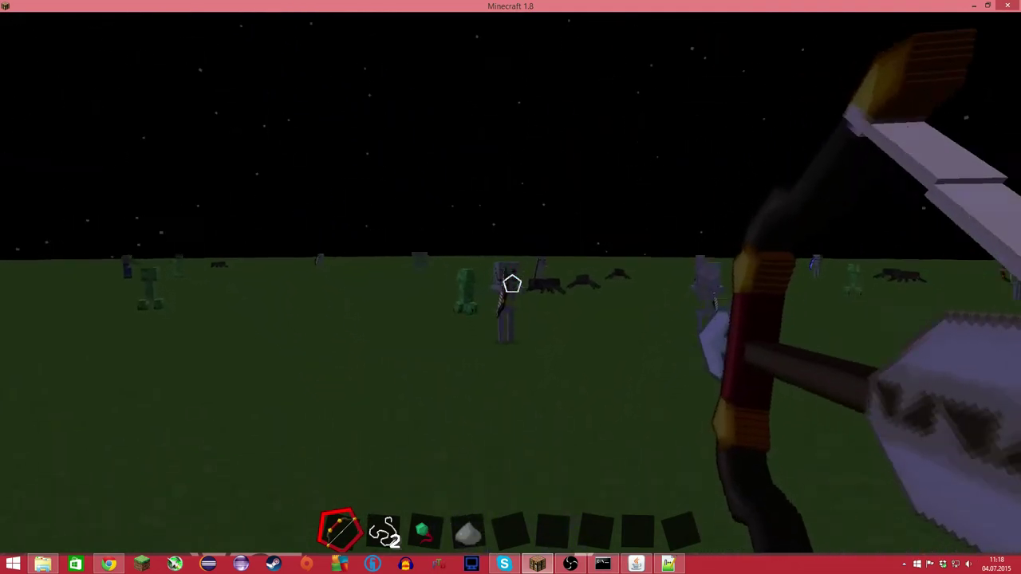
right_click(513, 284)
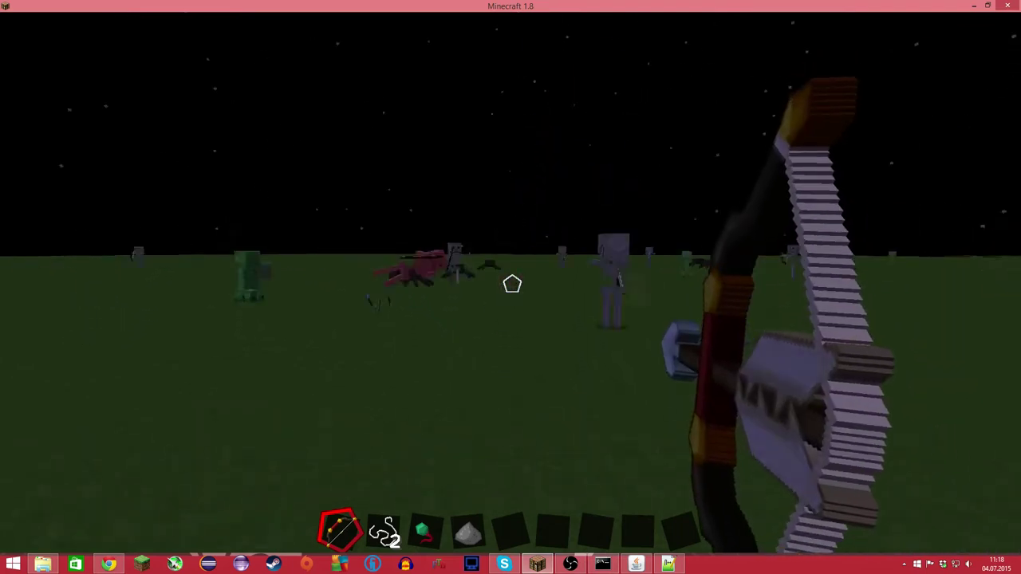
right_click(512, 284)
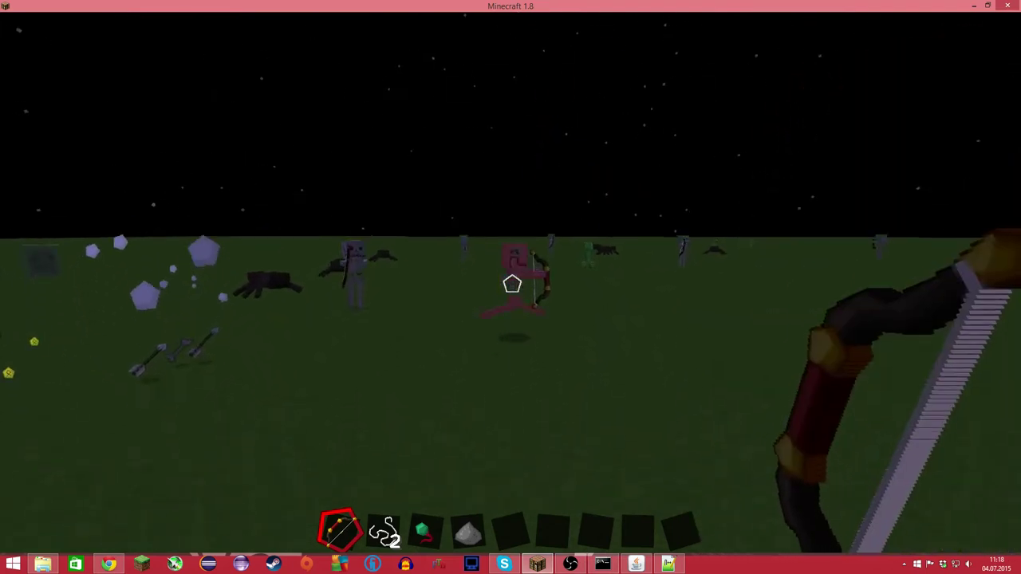
right_click(512, 284)
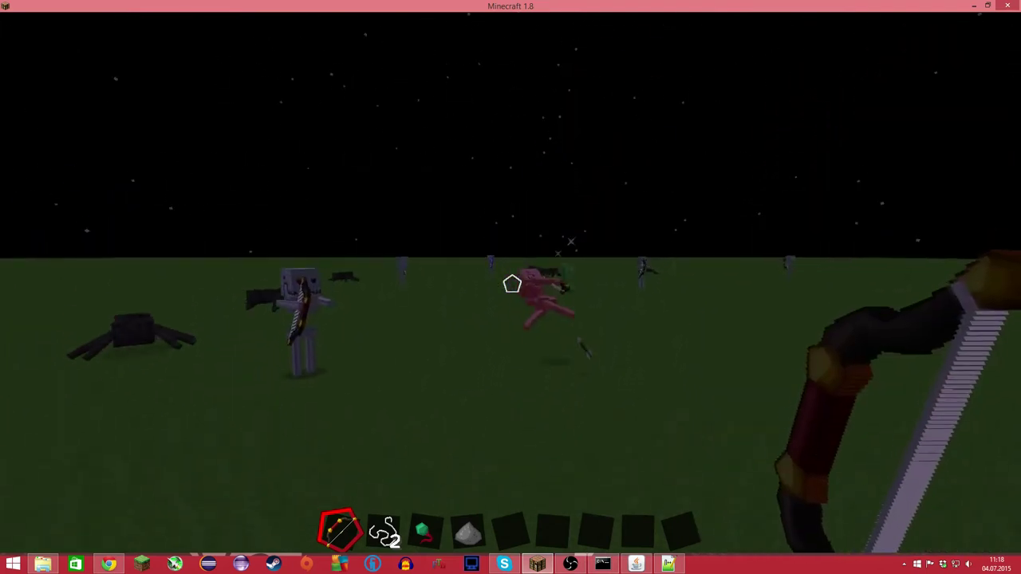
right_click(512, 284)
right_click(512, 284)
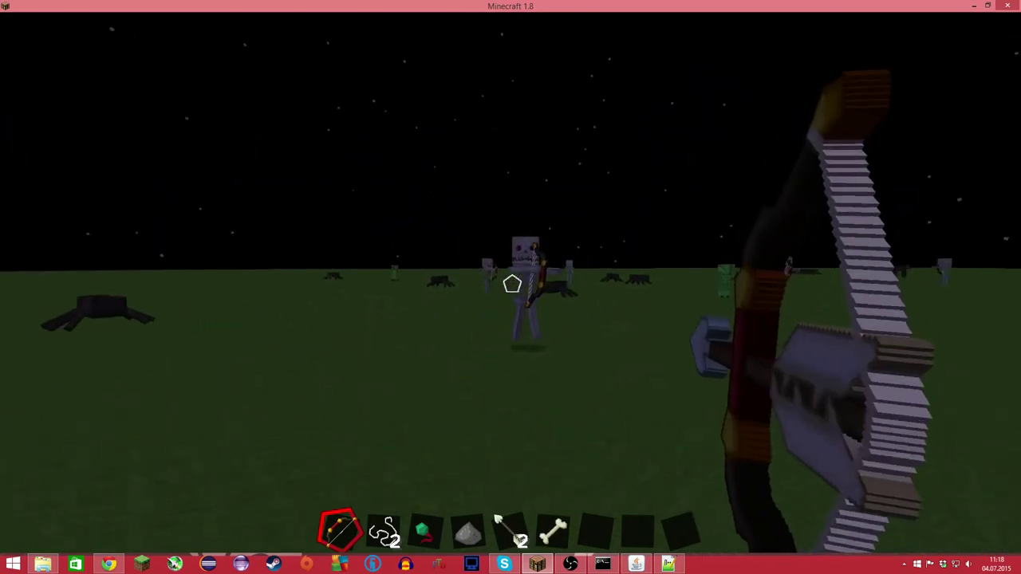
right_click(512, 284)
- Move on across the plain and shoot the two remaining nearby creepers with the bow
key("w")
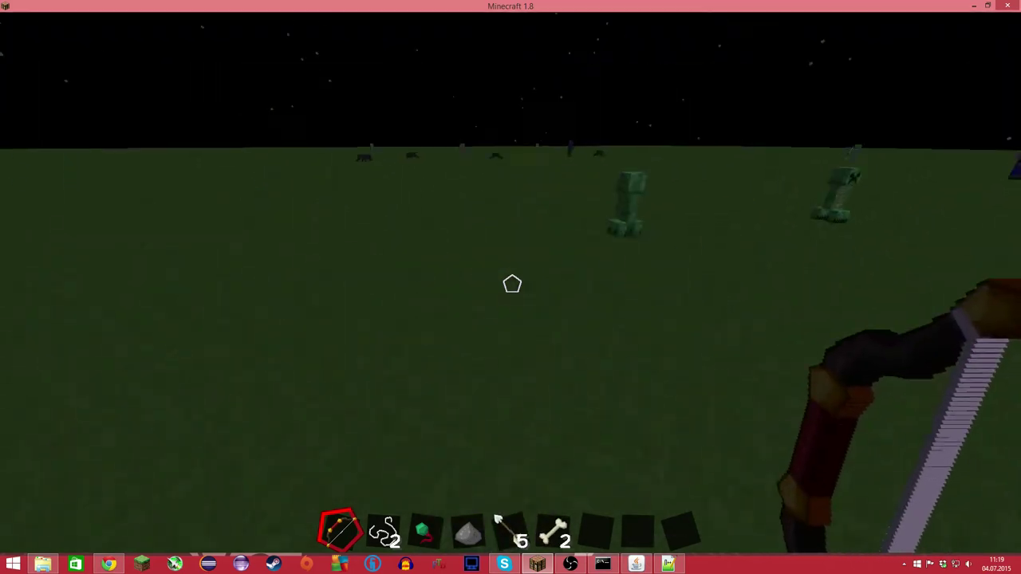
right_click(512, 284)
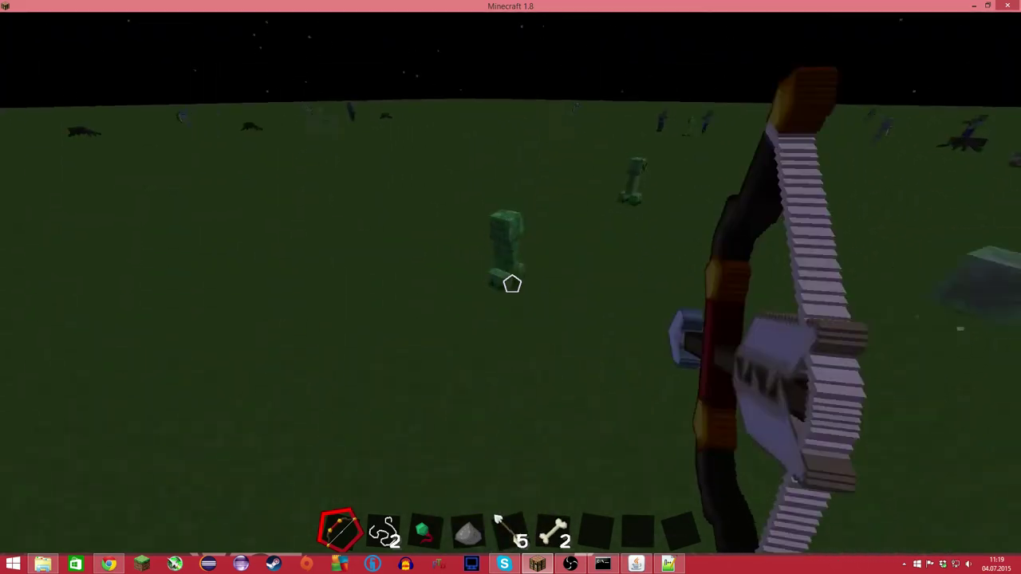
right_click(512, 284)
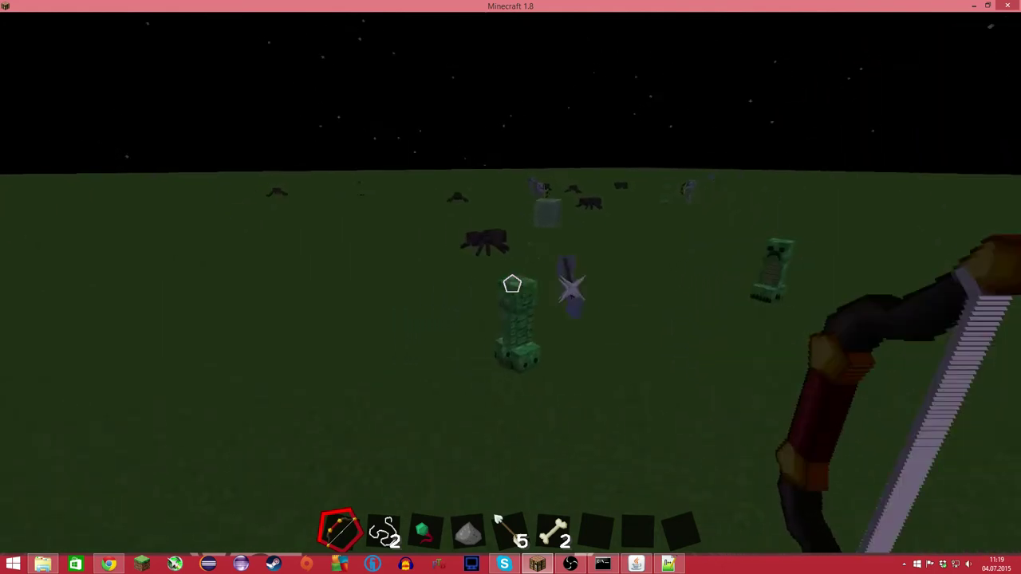
right_click(513, 284)
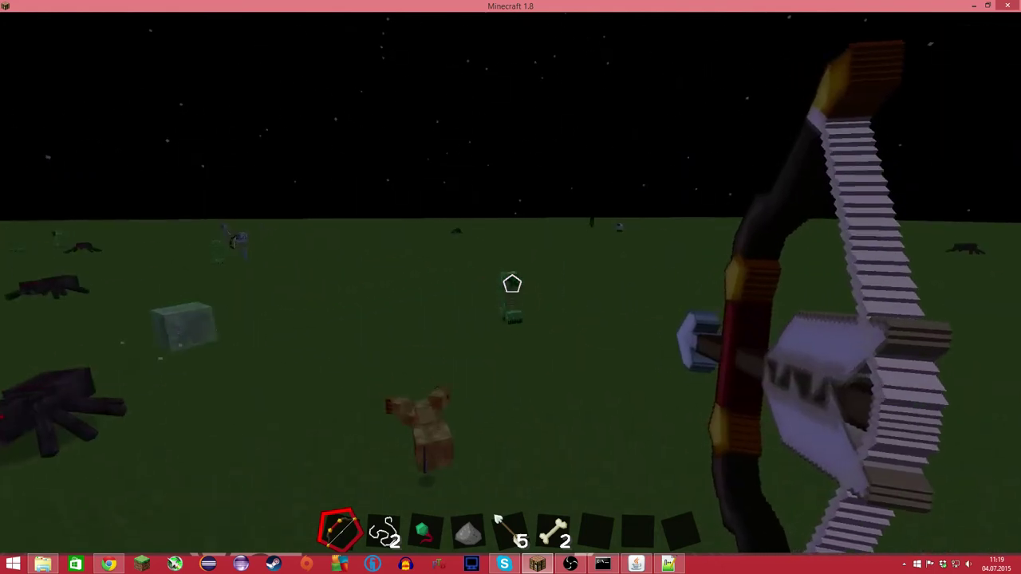
right_click(512, 284)
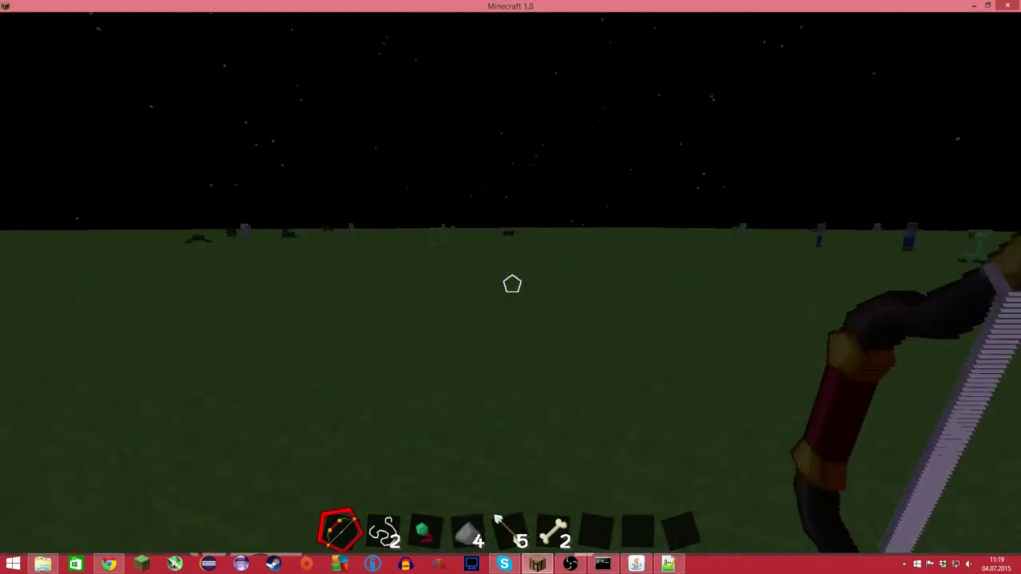
- Drop the collected bones, arrows, gunpowder, string and other loot from the hotbar, keeping only the bow
scroll(512, 284, "down", 7)
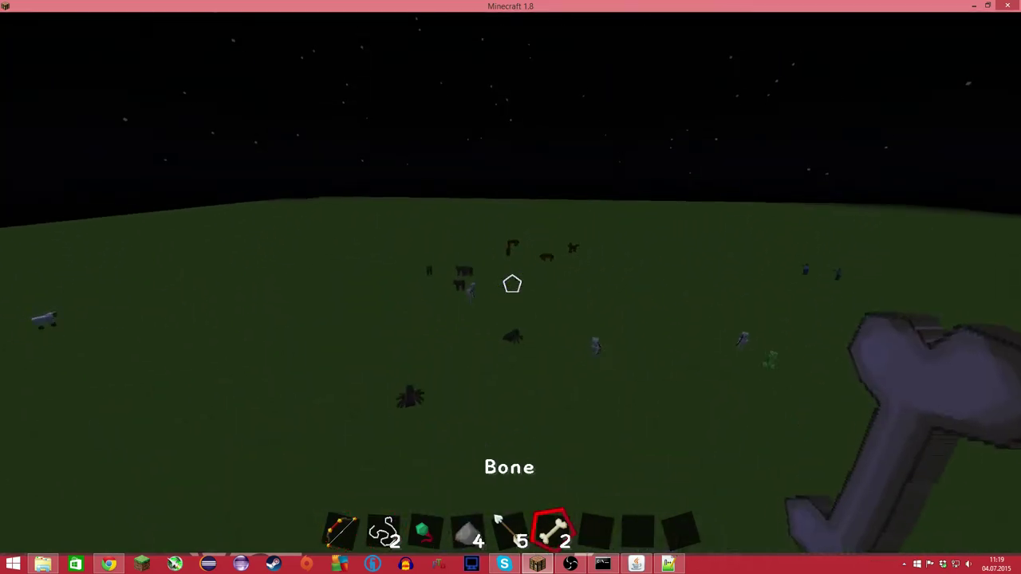
scroll(512, 284, "up", 2)
key("ctrl+q")
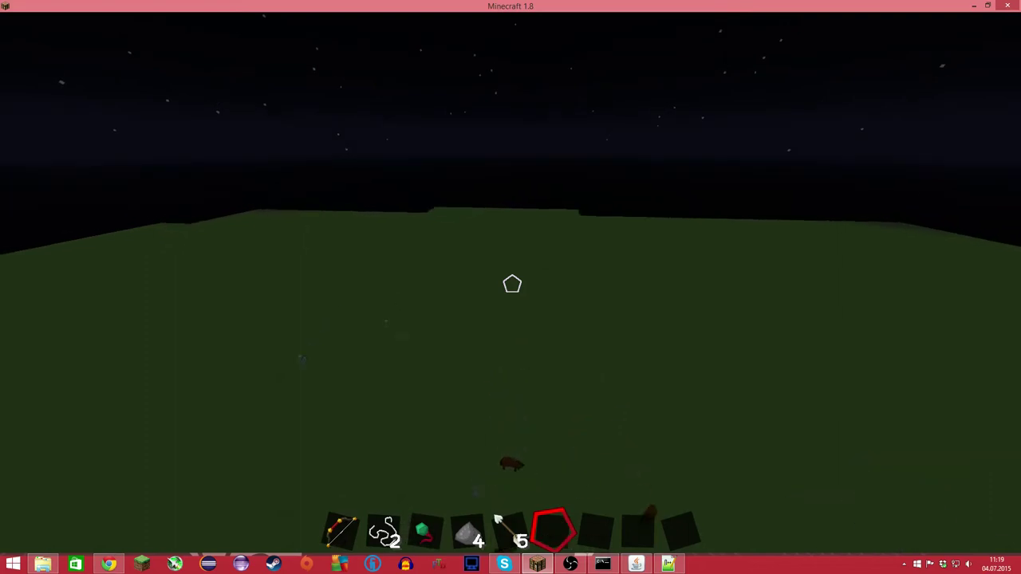
scroll(512, 284, "up", 1)
key("ctrl+q")
scroll(512, 284, "up", 1)
key("ctrl+q")
scroll(512, 284, "up", 1)
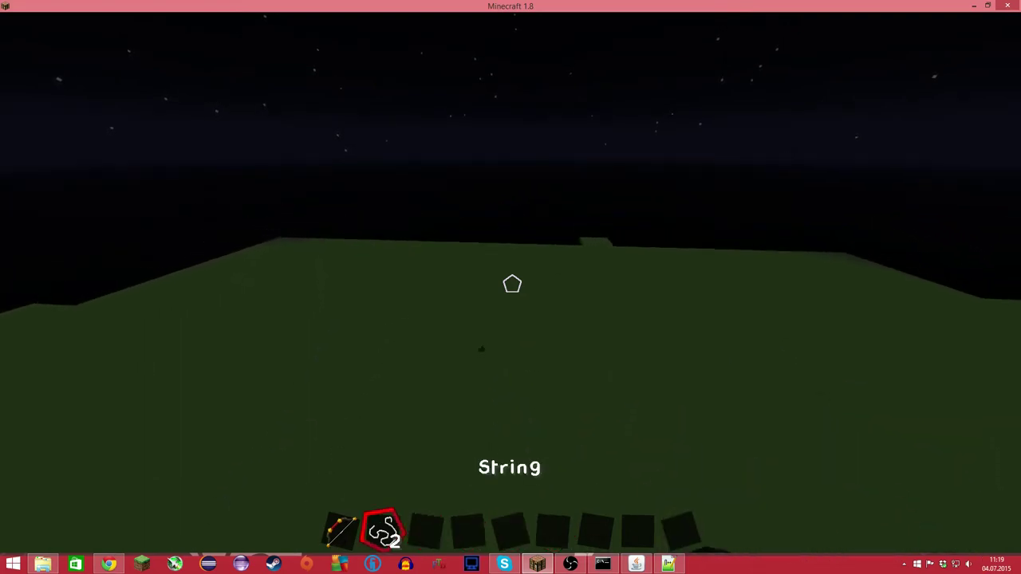
key("ctrl+q")
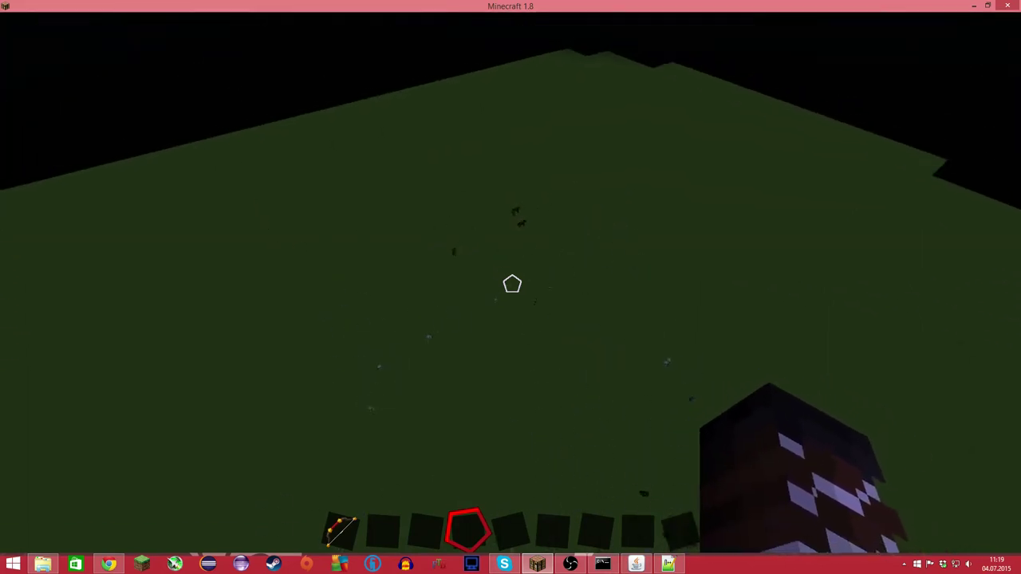
- Equip the bow and shoot at the animals and zombie on the dark grass plain
key("1")
right_click(512, 284)
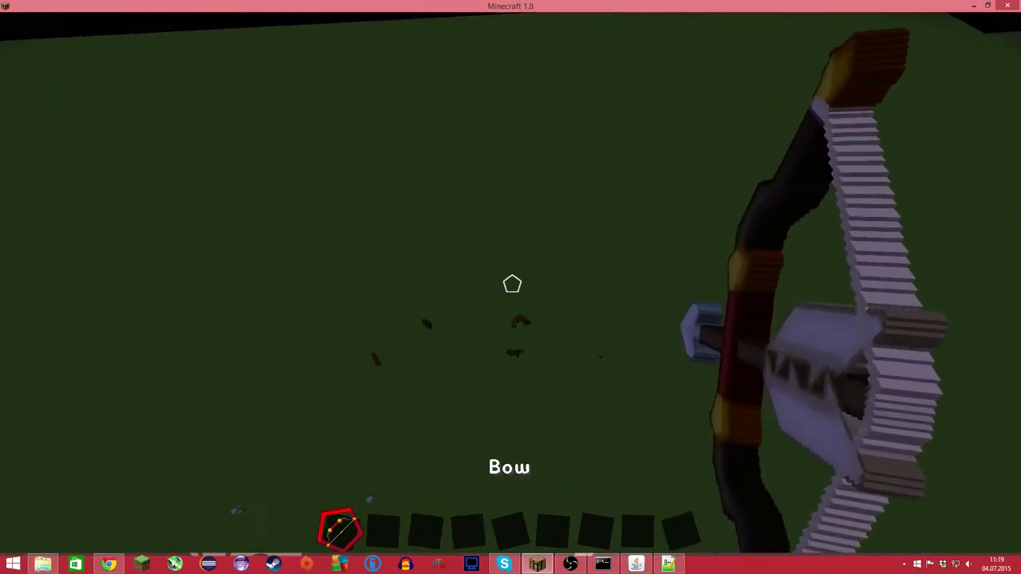
right_click(512, 284)
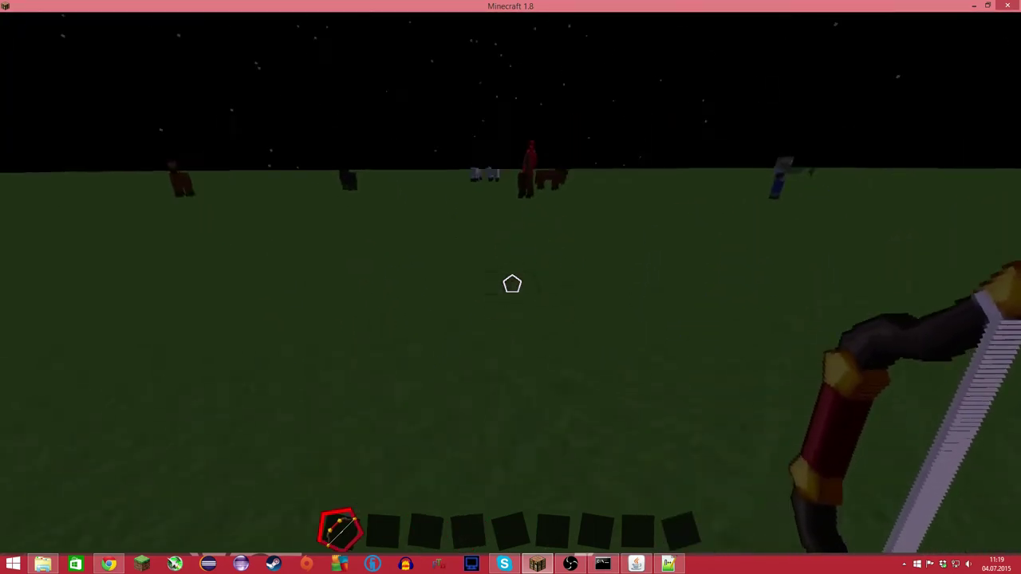
right_click(512, 284)
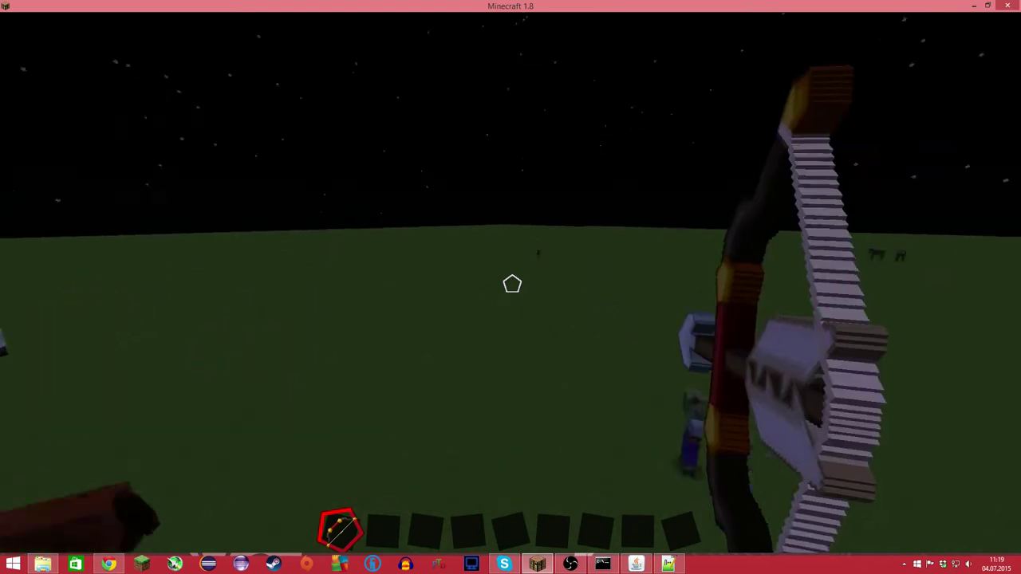
- Shoot the lone distant mob straight ahead on the plain with repeated bow shots until it dies
right_click(512, 284)
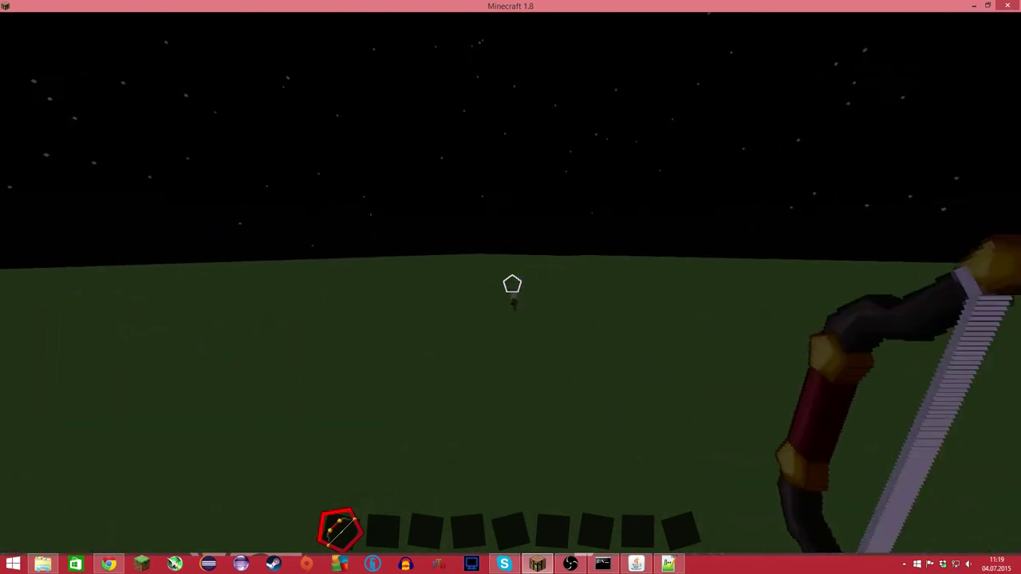
right_click(512, 284)
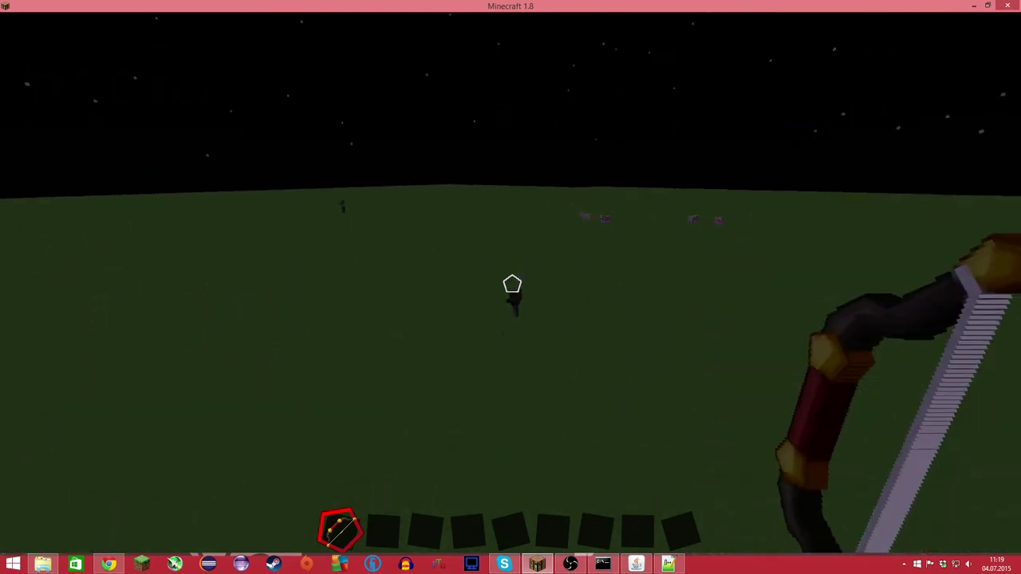
right_click(512, 284)
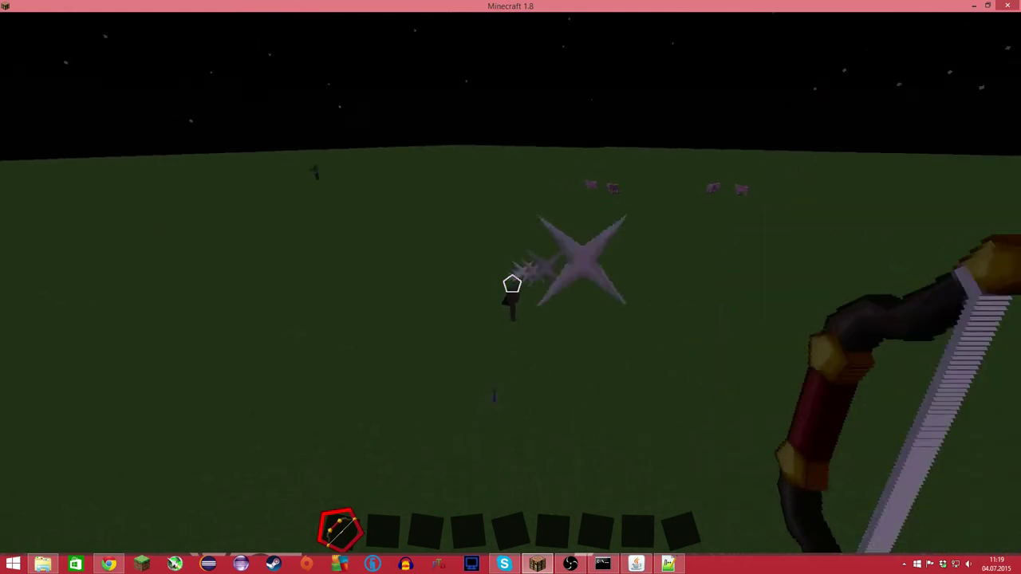
right_click(512, 284)
right_click(512, 284)
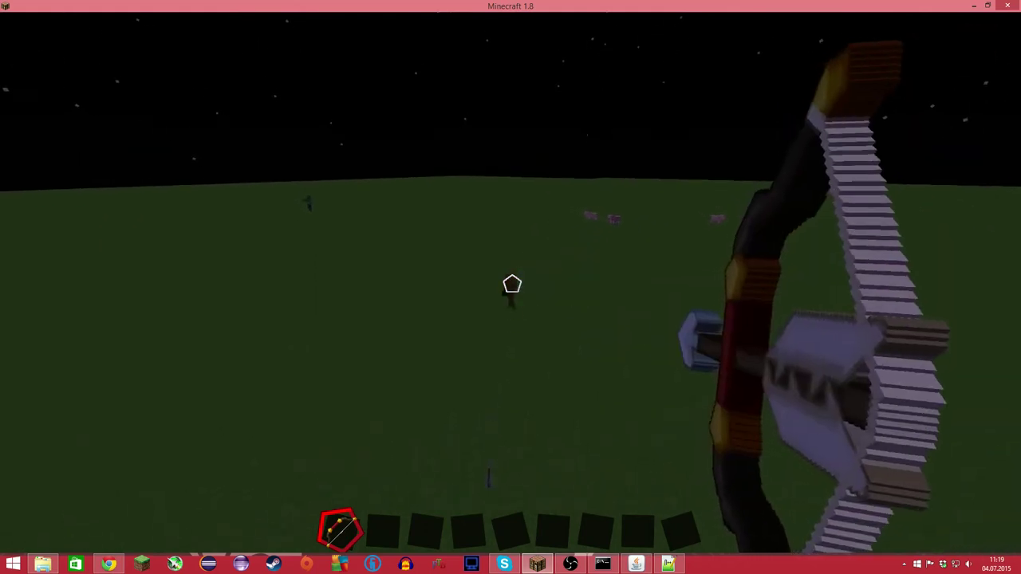
right_click(512, 284)
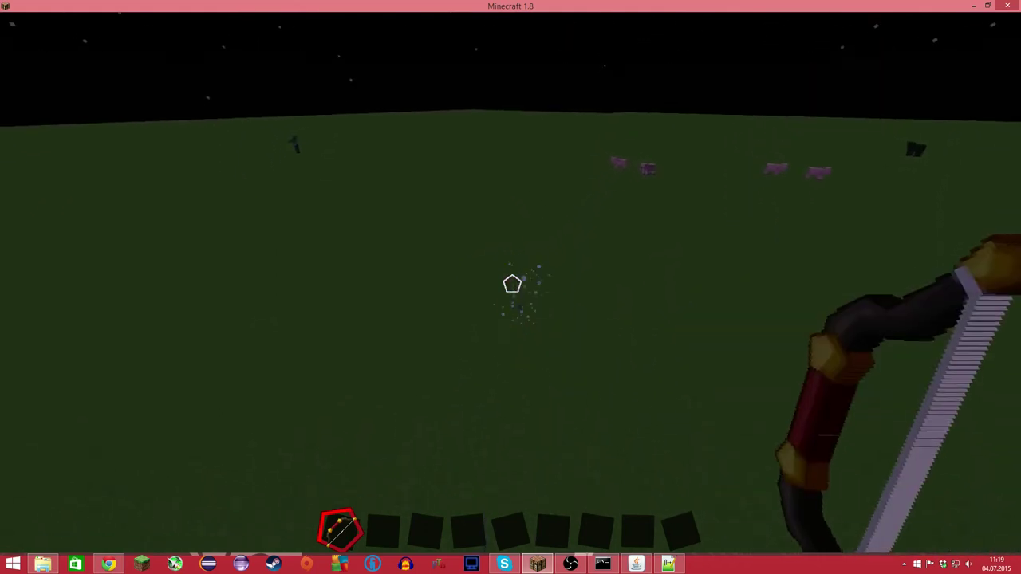
- List the installed addons with the /addon command
key("slash")
type("ad")
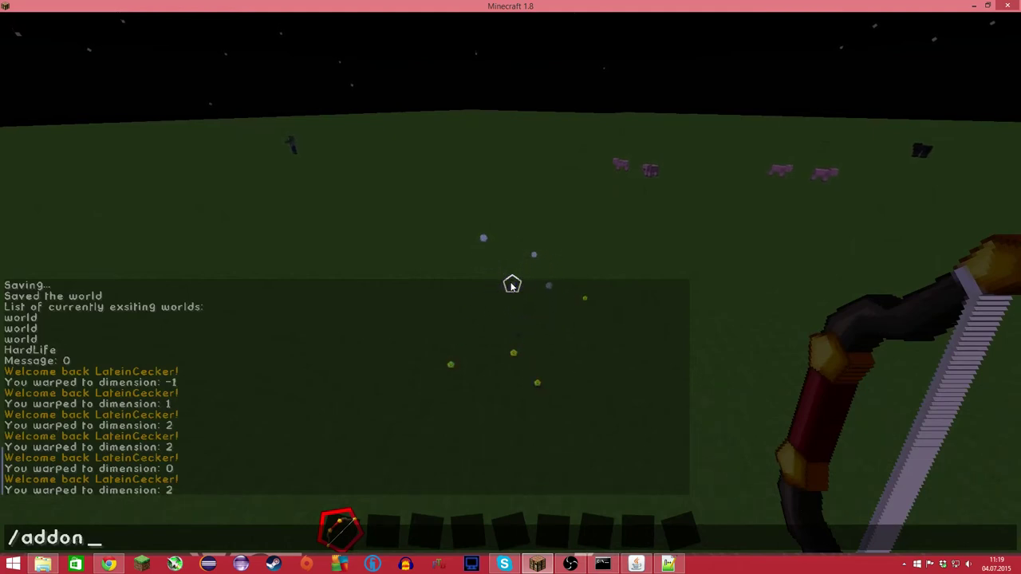
type("don")
key("Return")
- Teleport to world 0 with the command /world tp 0
key("slash")
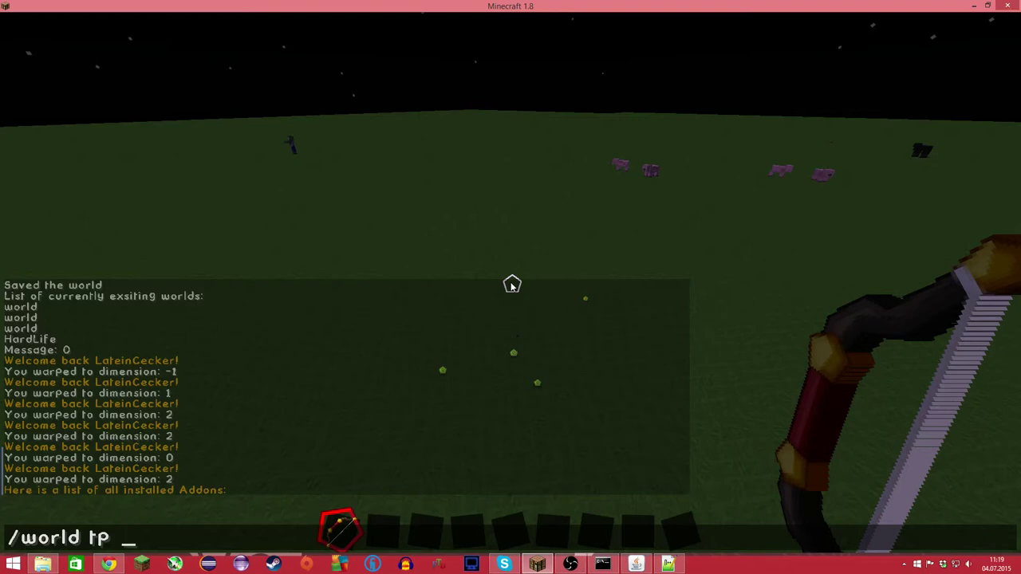
type("world tp 0")
key("Return")
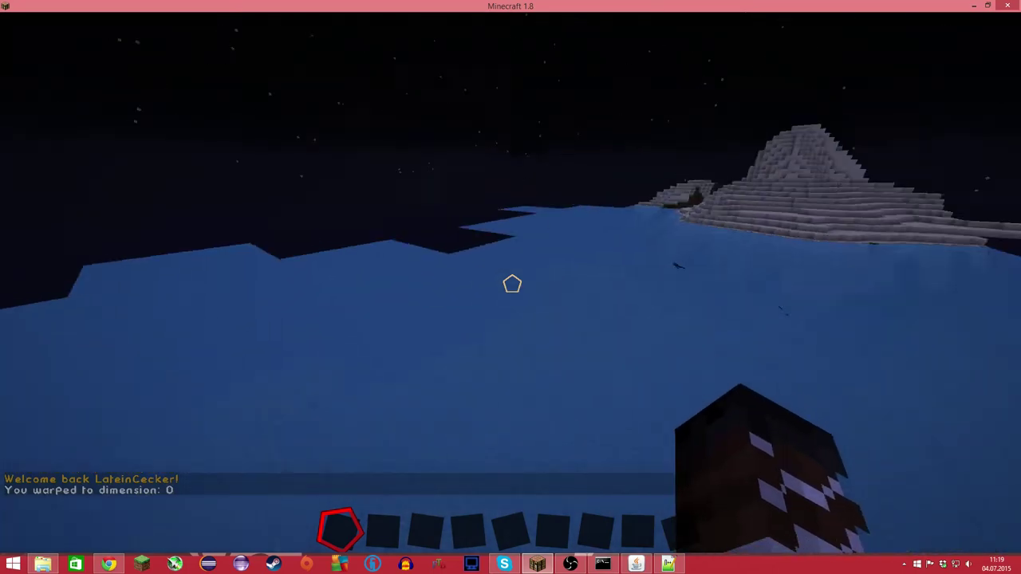
- Fly across the water and over the sandy hills of world 0, briefly checking the Combat items in the creative inventory
key("w")
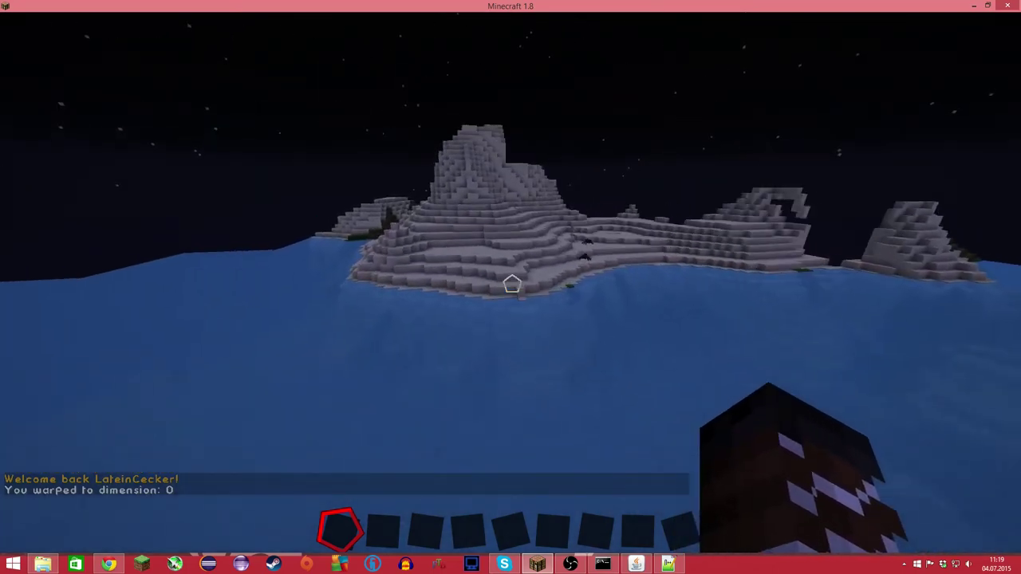
key("w")
left_click(512, 284)
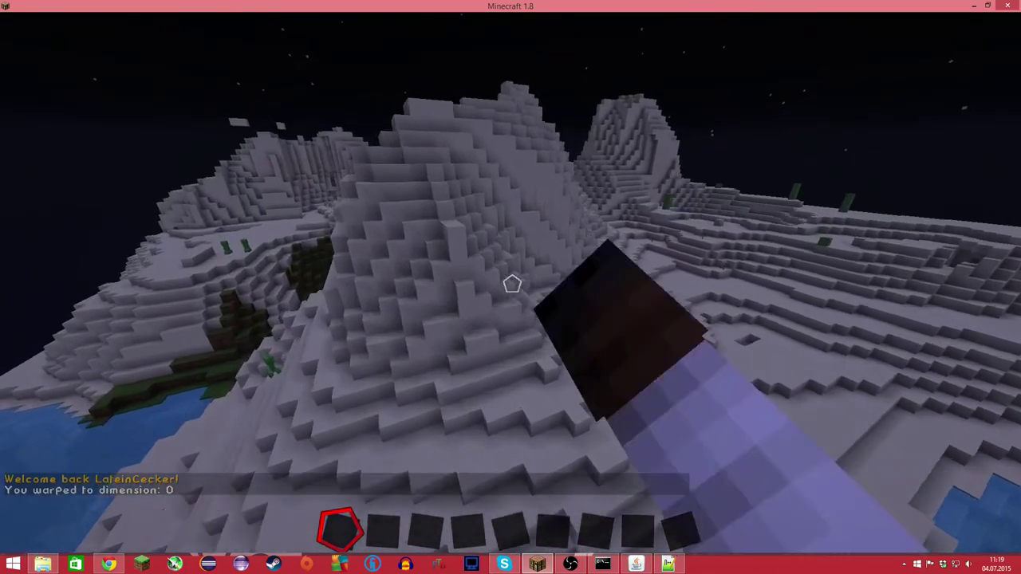
key("w")
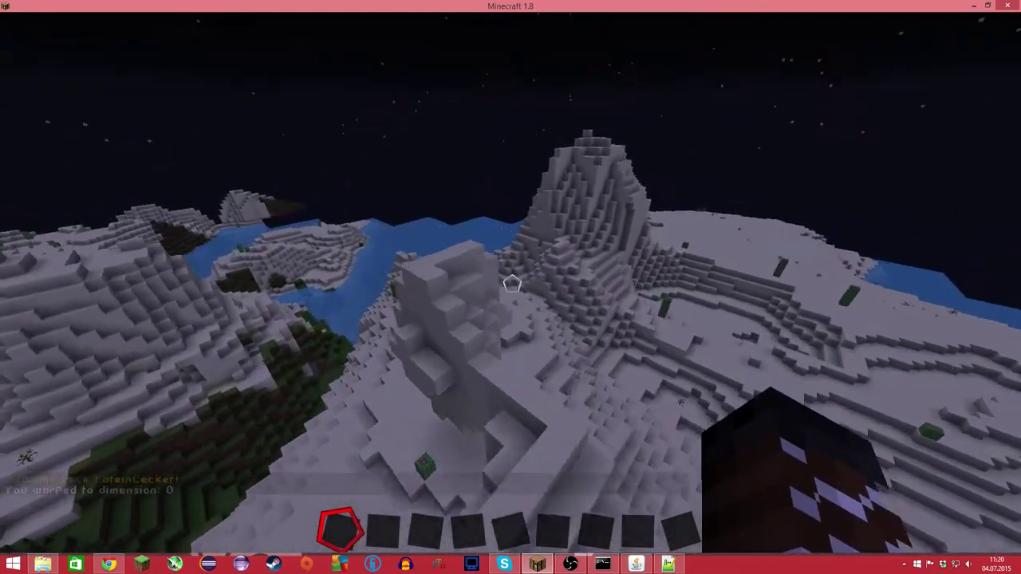
key("w")
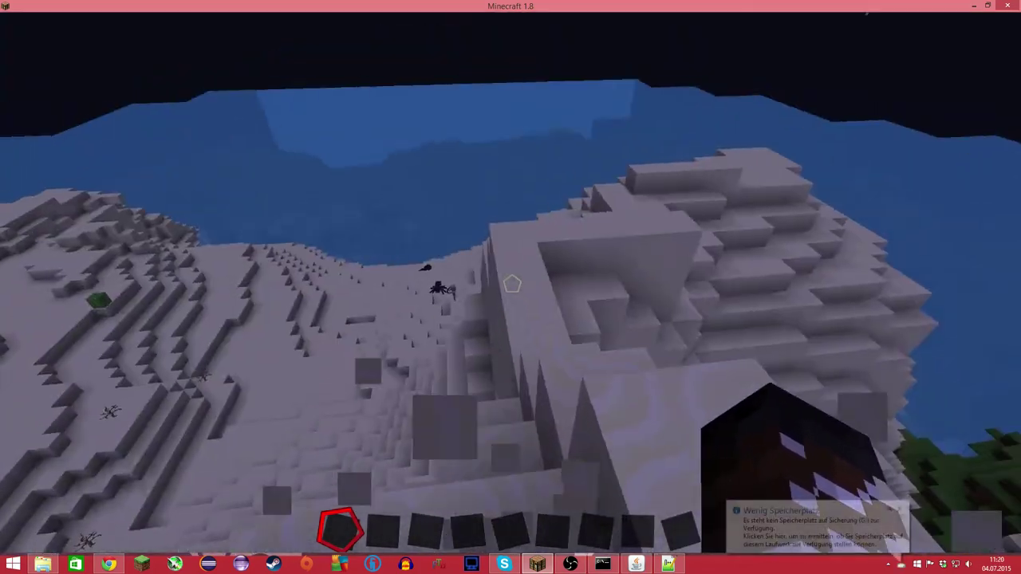
key("e")
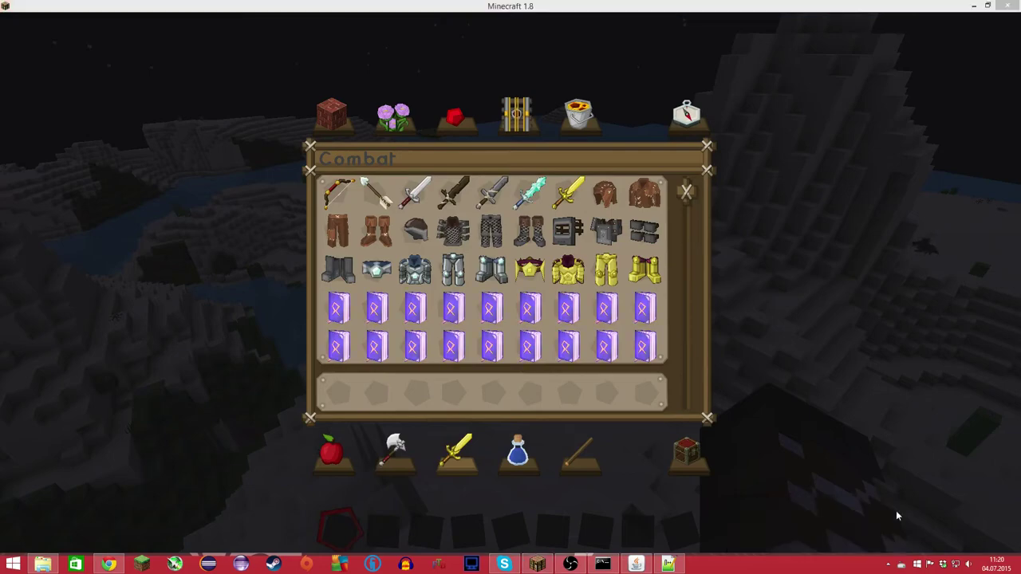
key("e")
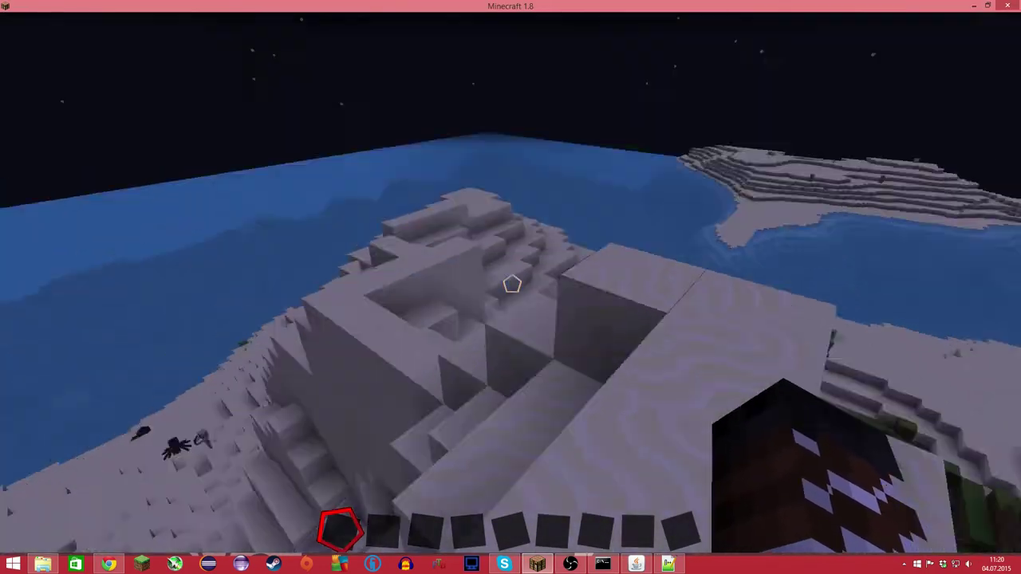
- Save all worlds with /save-all and shut the server down with /stop
key("slash")
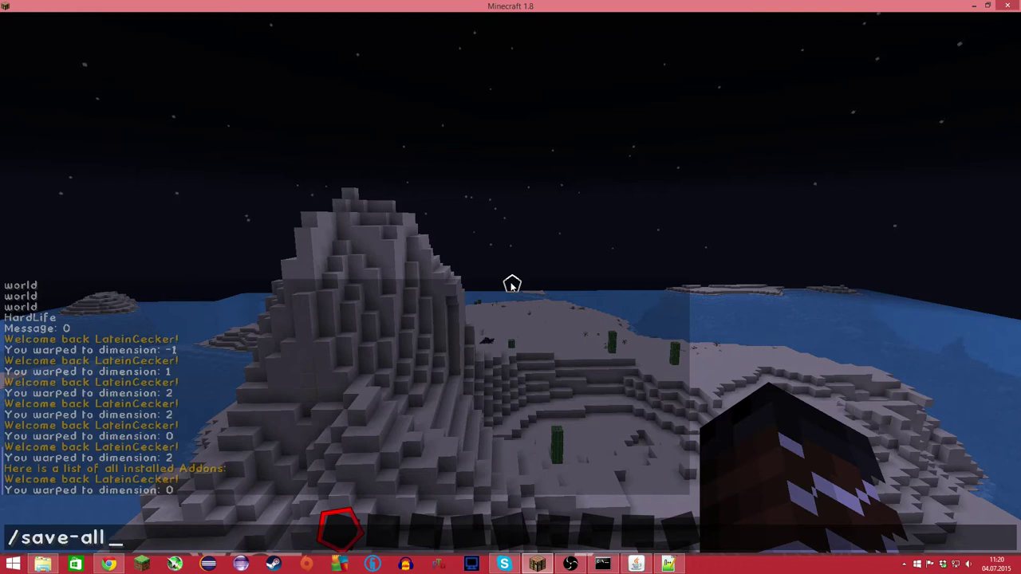
type("save-all")
key("Return")
type("/stop")
key("Return")
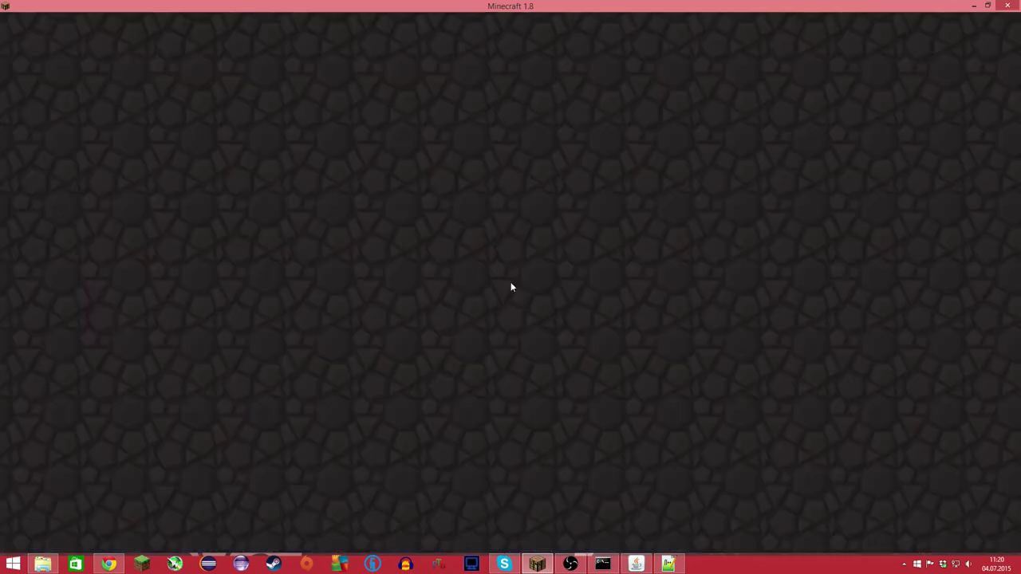
- Return to the server list, minimize the game, answer the file reload prompts and close Notepad++
left_click(510, 327)
left_click(972, 7)
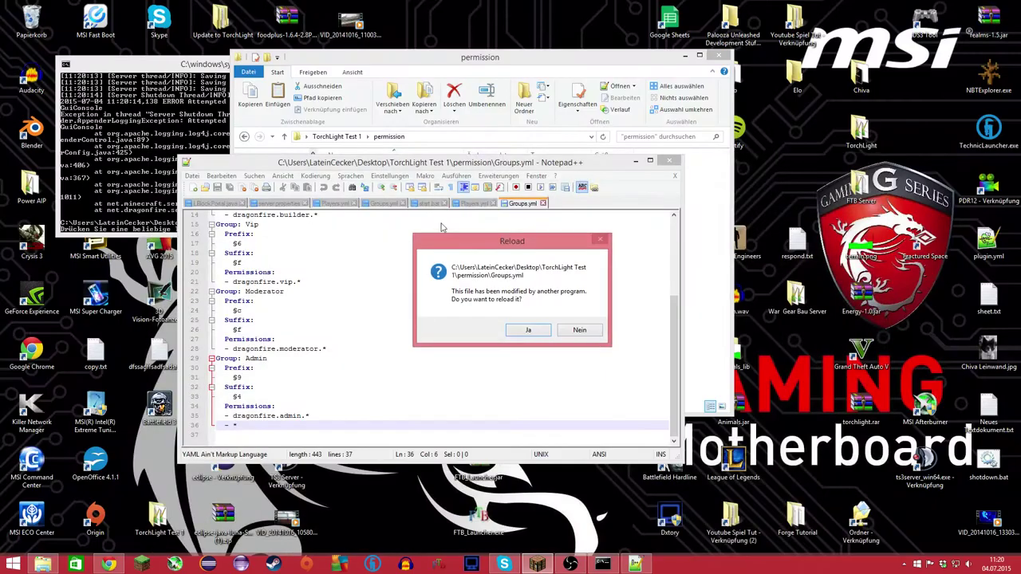
left_click(533, 330)
left_click(577, 330)
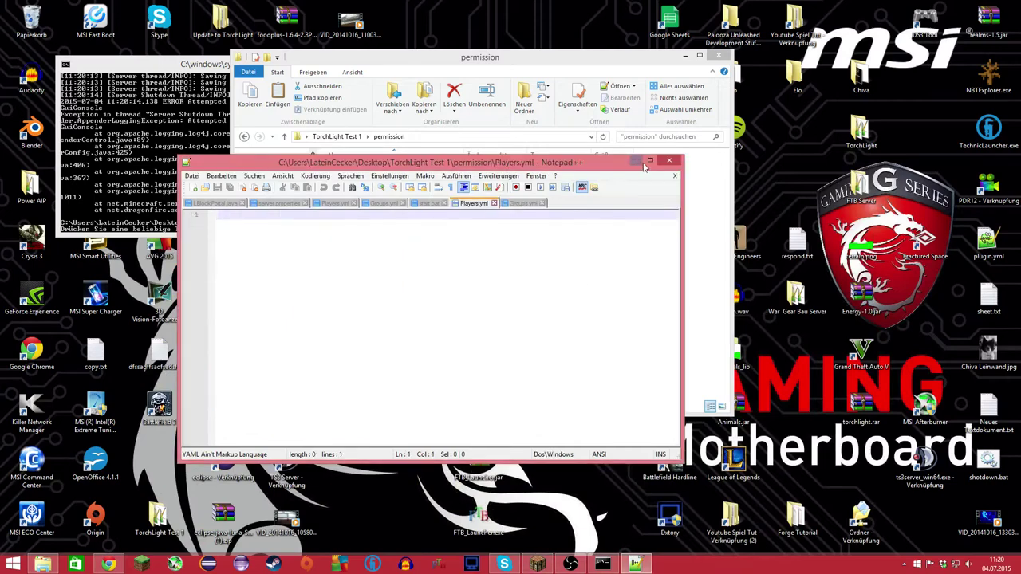
left_click(668, 162)
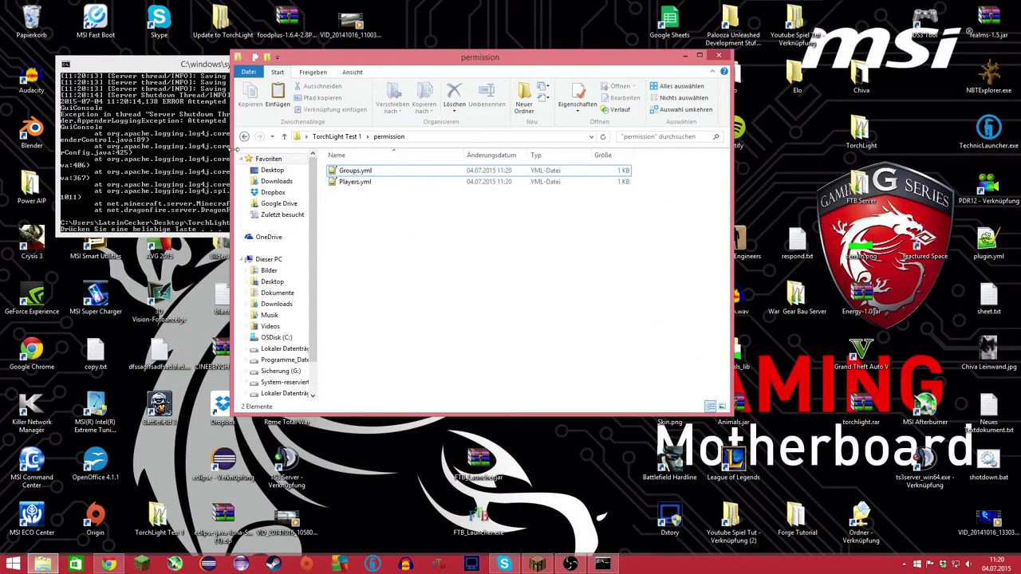
- Copy BuildersFriend.jar and Test.jar from the Files folder into the server's addons folder
left_click(245, 137)
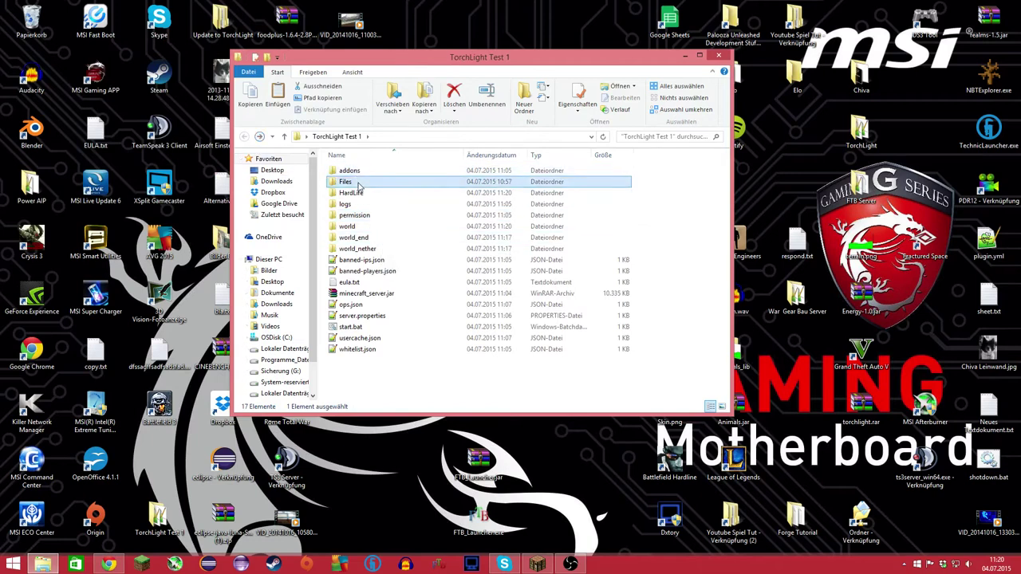
double_click(359, 184)
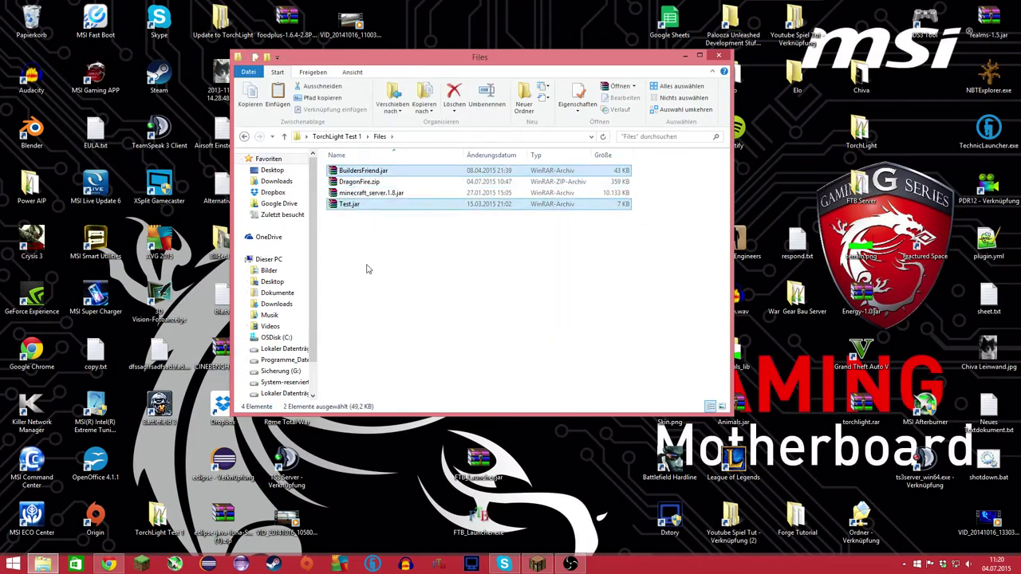
left_click(363, 217)
left_click(244, 137)
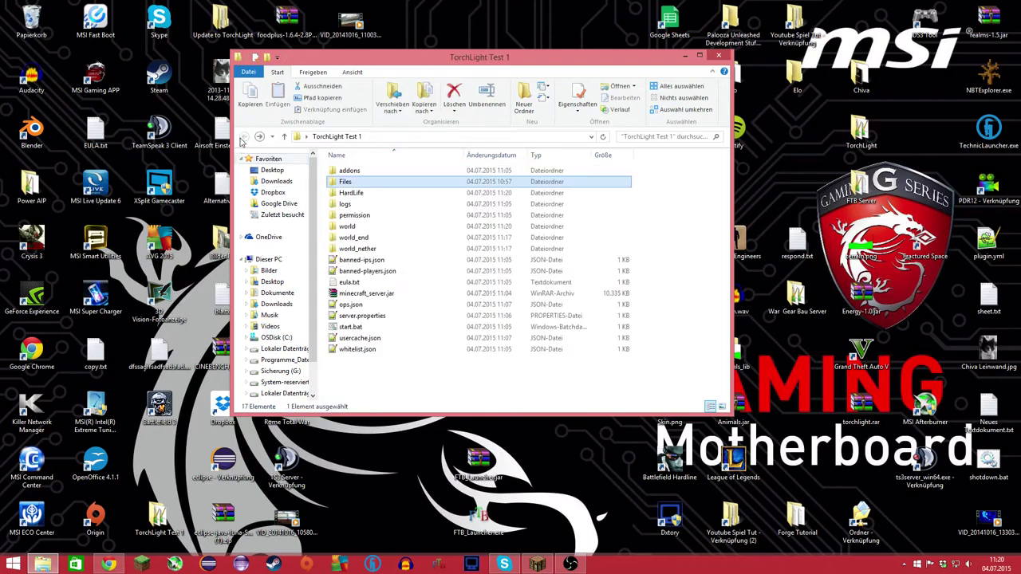
left_click(358, 173)
double_click(358, 174)
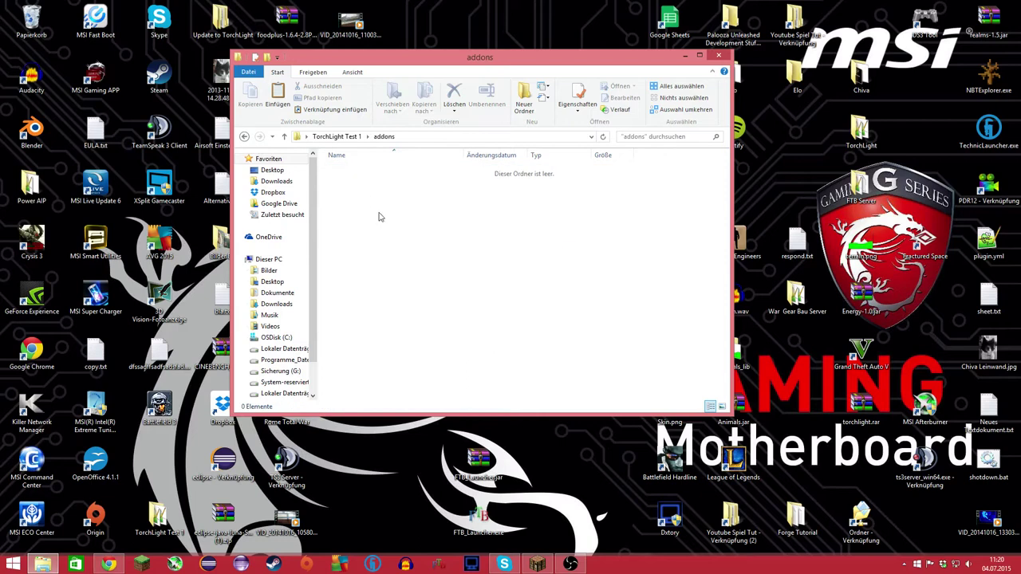
left_click(380, 217)
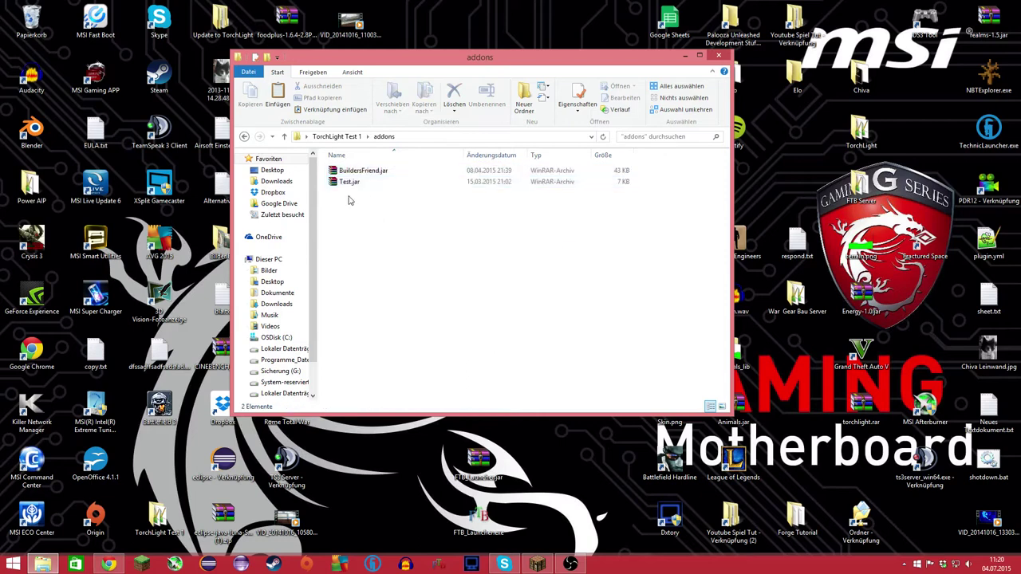
- Run start.bat from the TorchLight Test 1 folder and reposition the console and Minecraft server windows
left_click(245, 136)
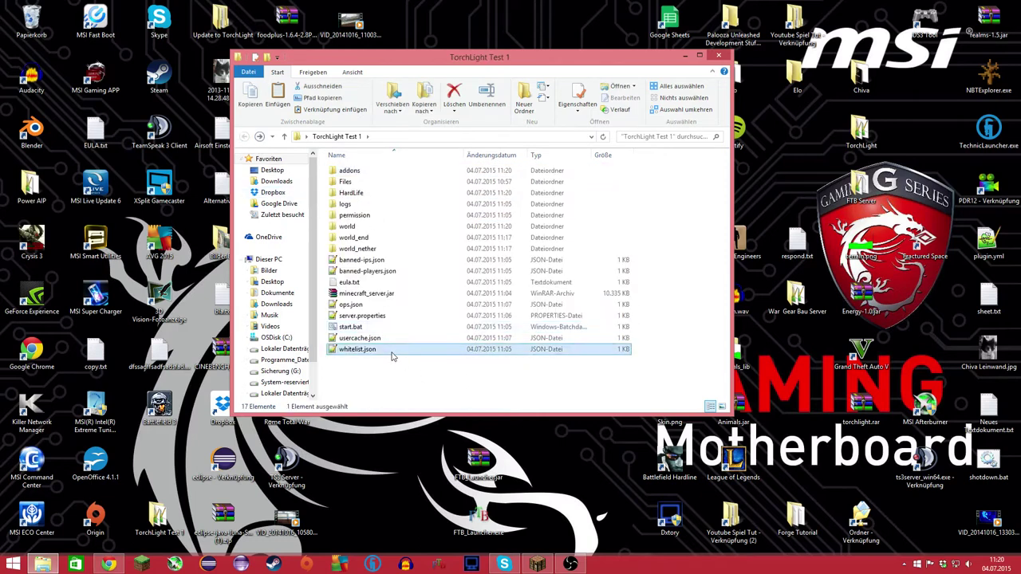
double_click(348, 328)
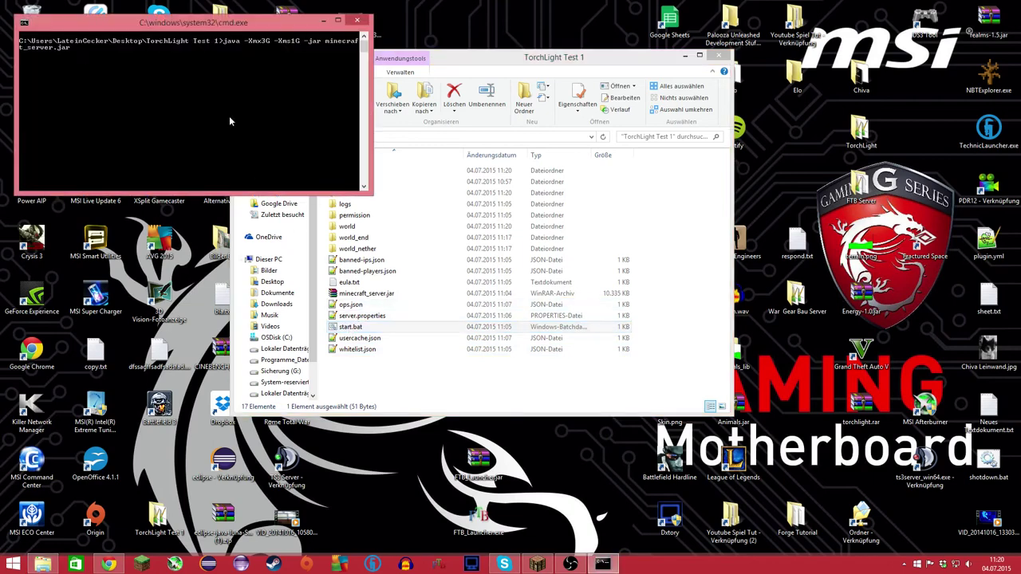
left_click_drag(230, 30, 357, 73)
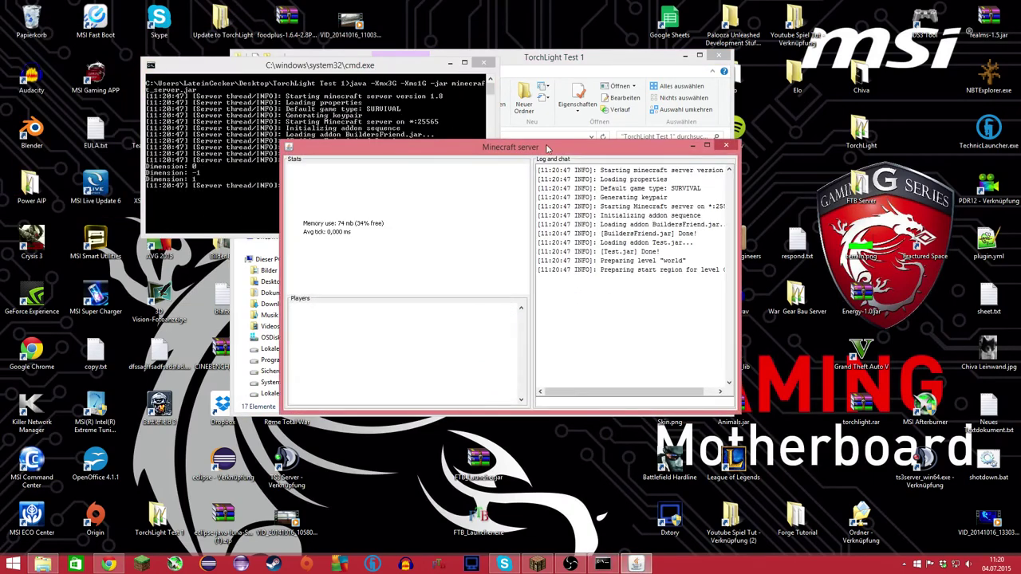
left_click_drag(550, 152, 514, 109)
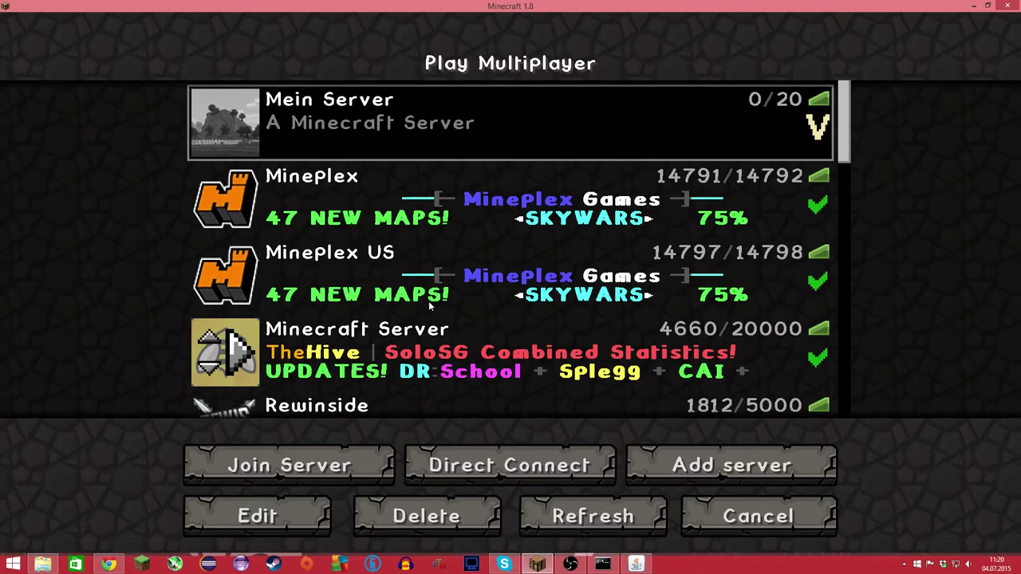
- Switch back to Minecraft, join Mein Server, and fly over the sandy islands with an empty hotbar slot selected
left_click(537, 564)
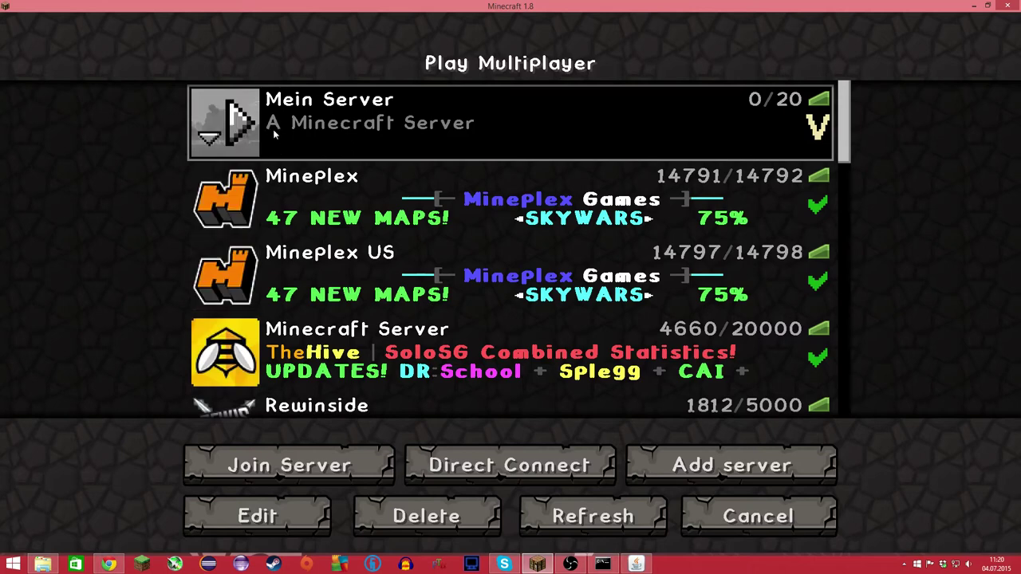
left_click(257, 132)
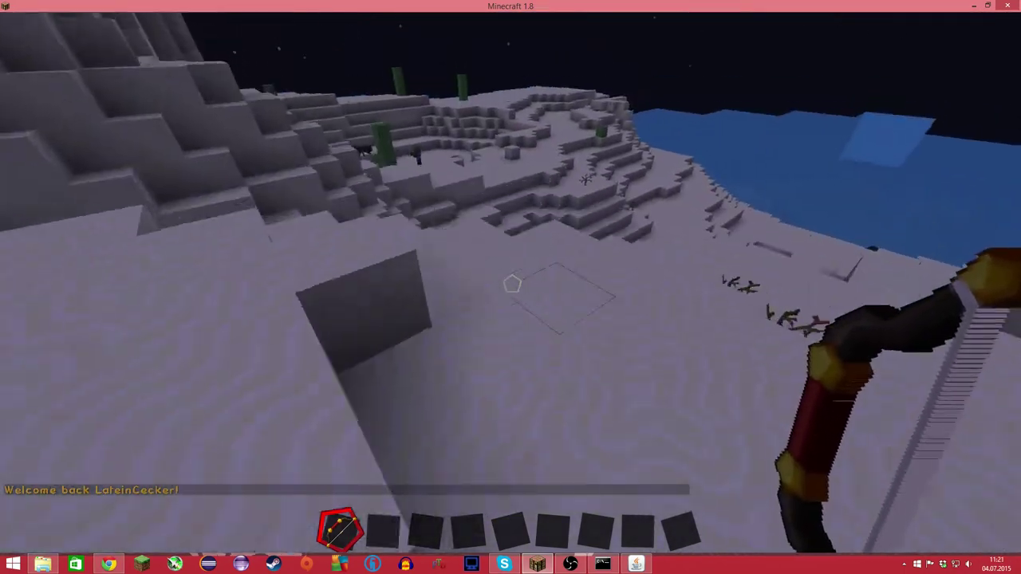
key("2")
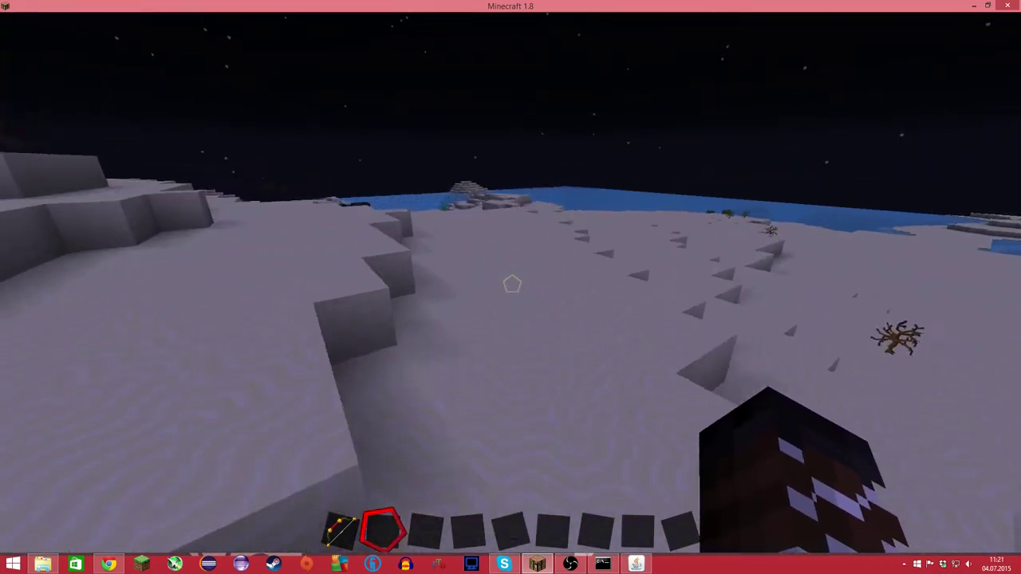
key("1")
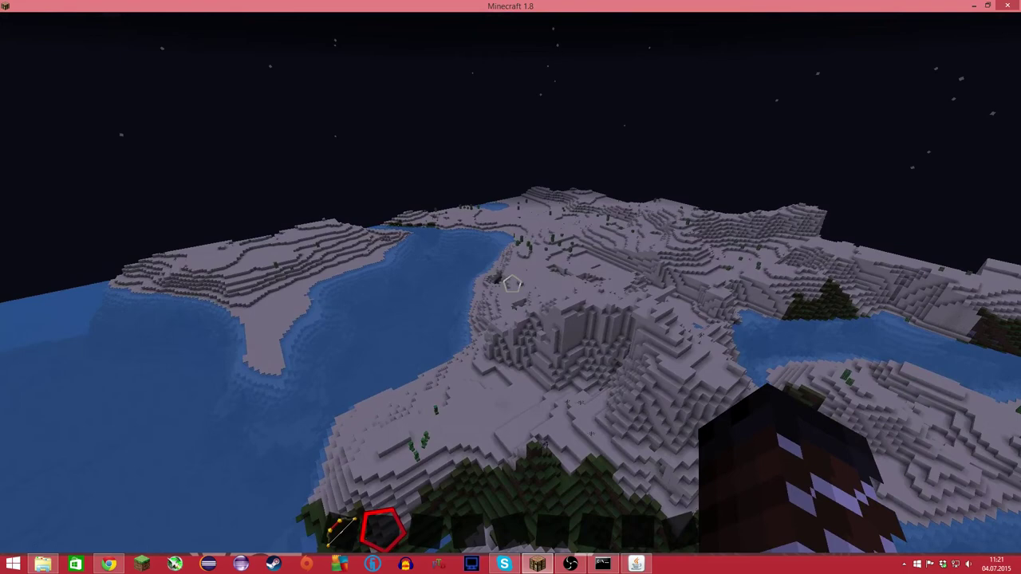
- Run the in-game chat command that lists the server's installed addons and reopen the chat to read its output
key("t")
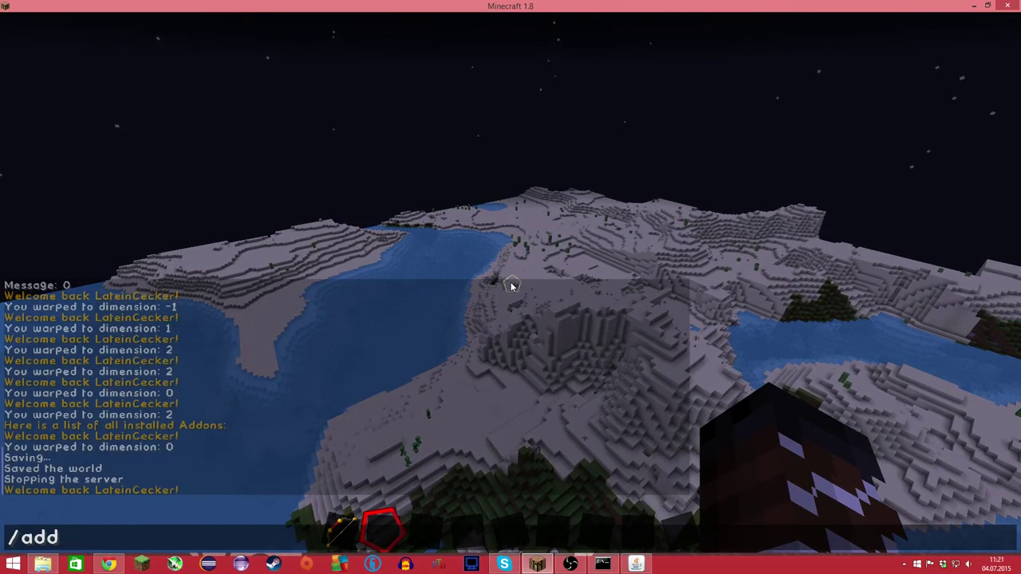
key("Return")
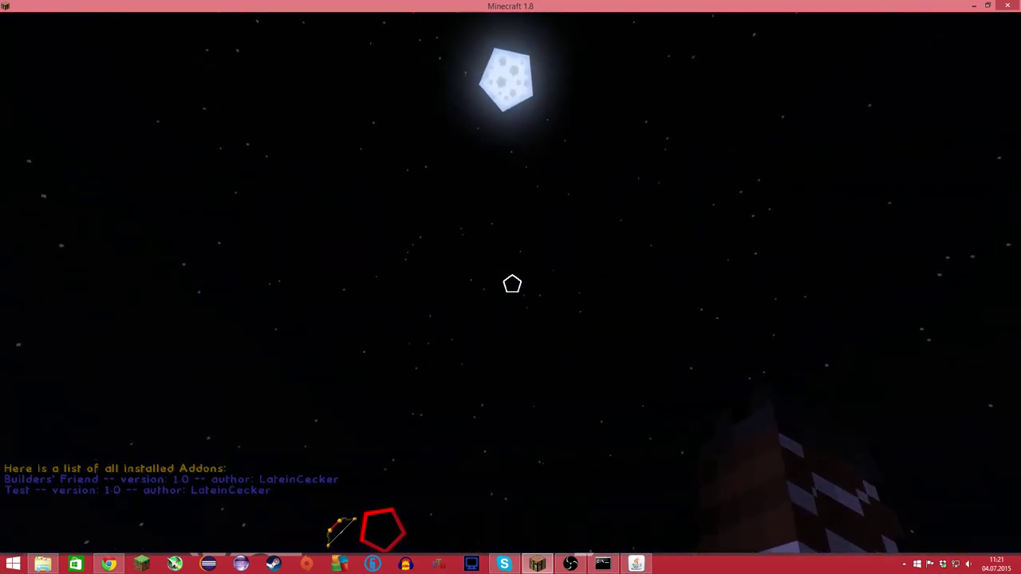
key("t")
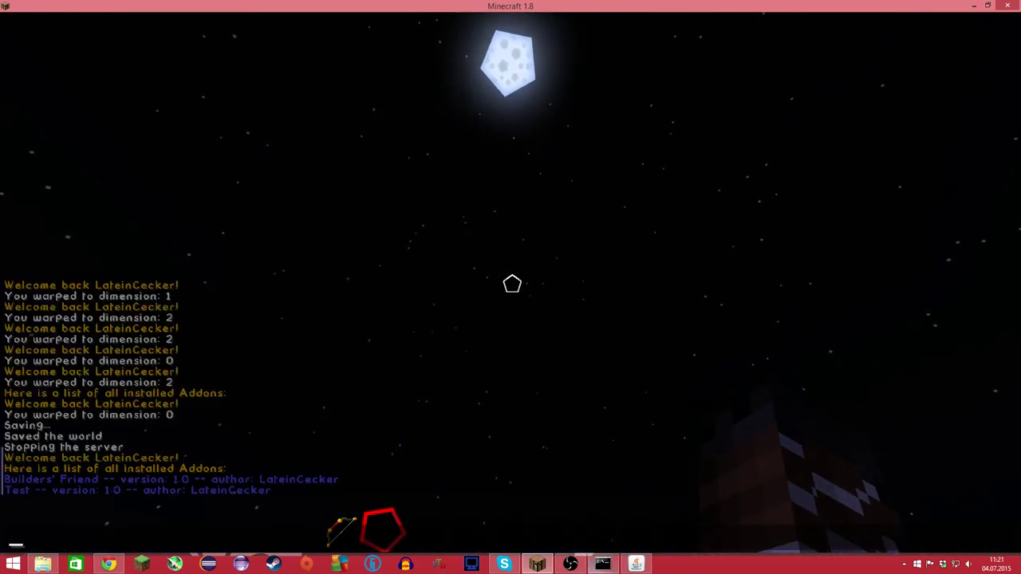
- Switch to the server console, examine the addon loading lines in the startup log, and return to the Minecraft world
left_click(603, 564)
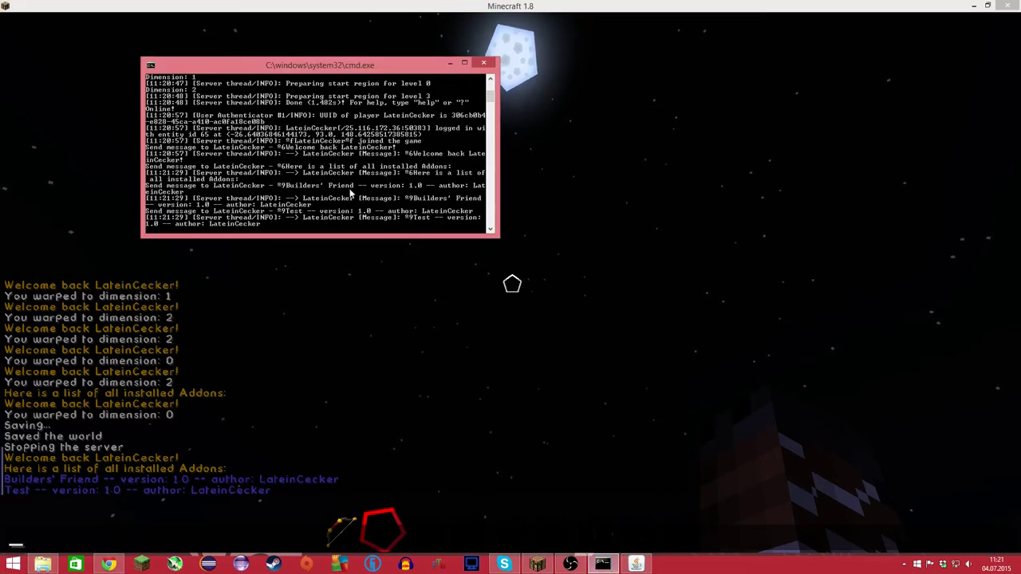
scroll(350, 193, "up", 5)
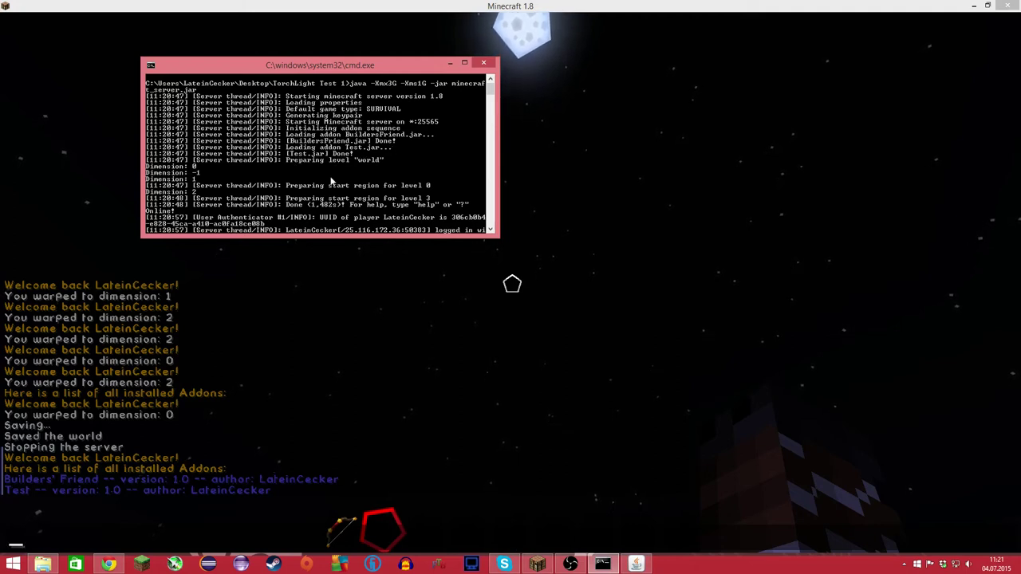
left_click(321, 353)
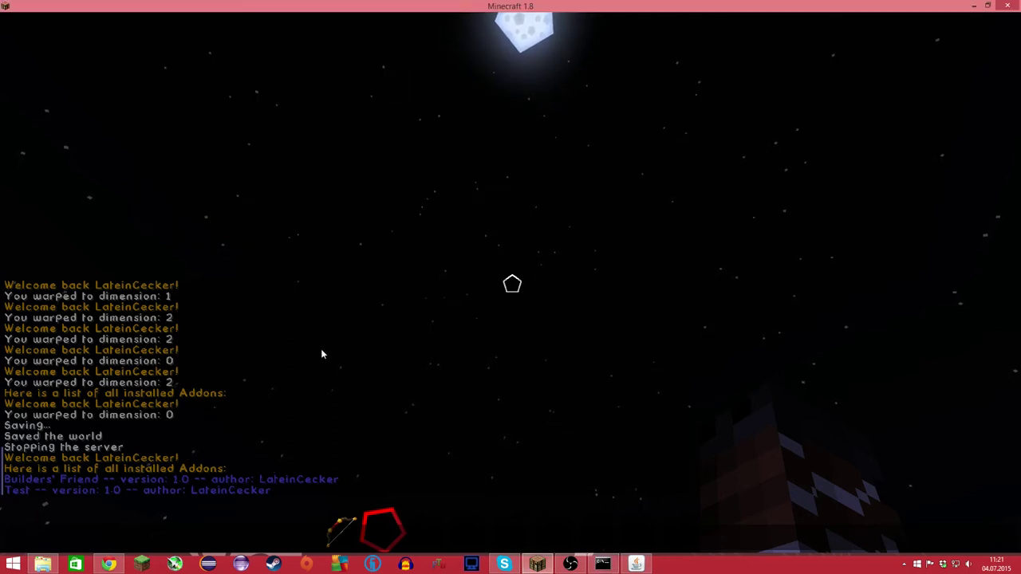
key("Escape")
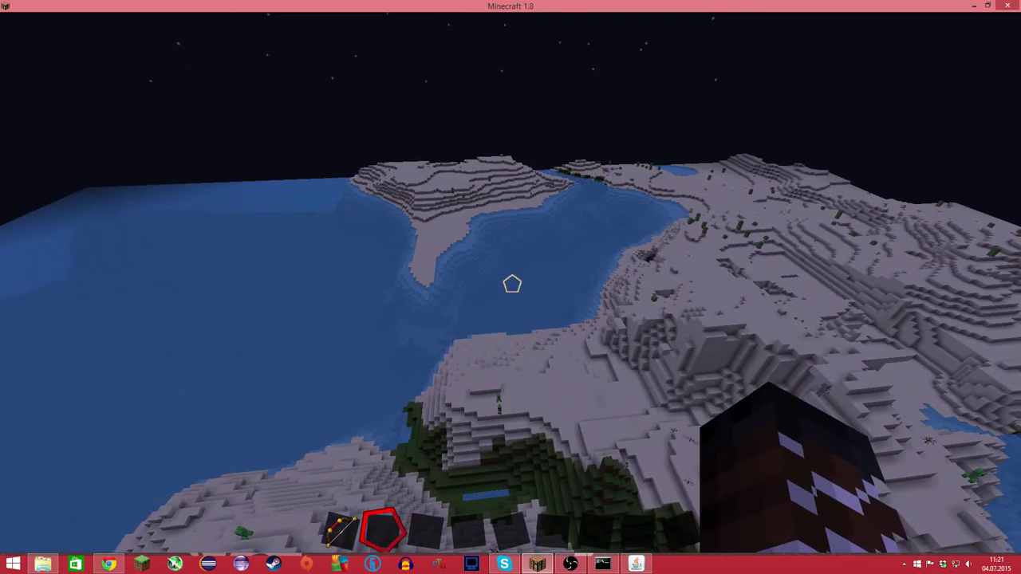